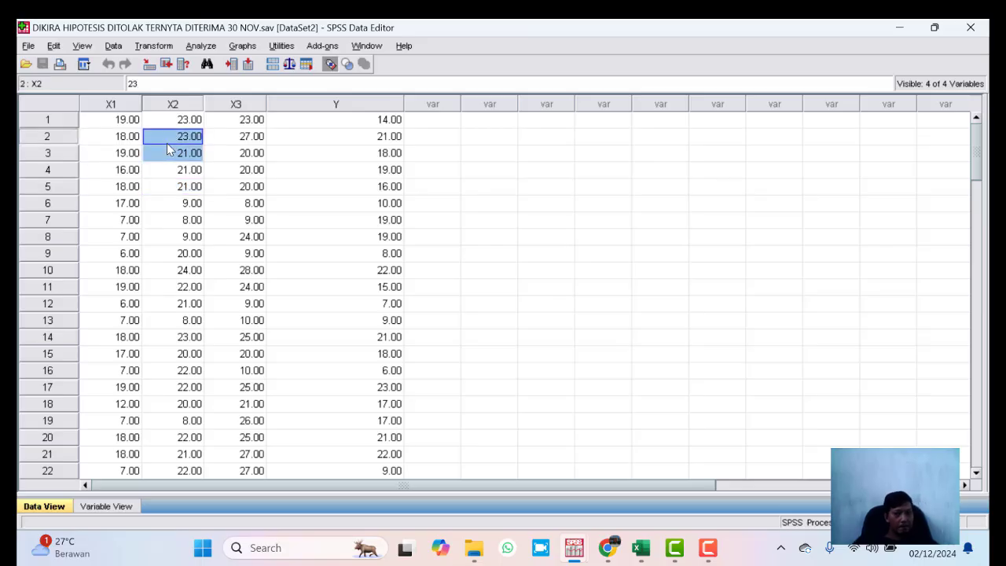
left_click(134, 122)
left_click(189, 124)
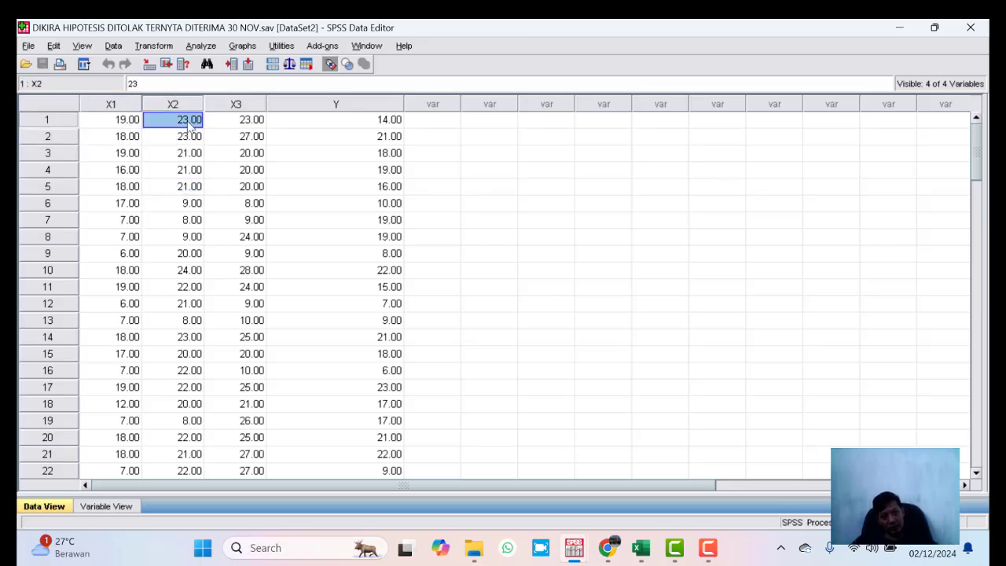
left_click(252, 124)
left_click(390, 140)
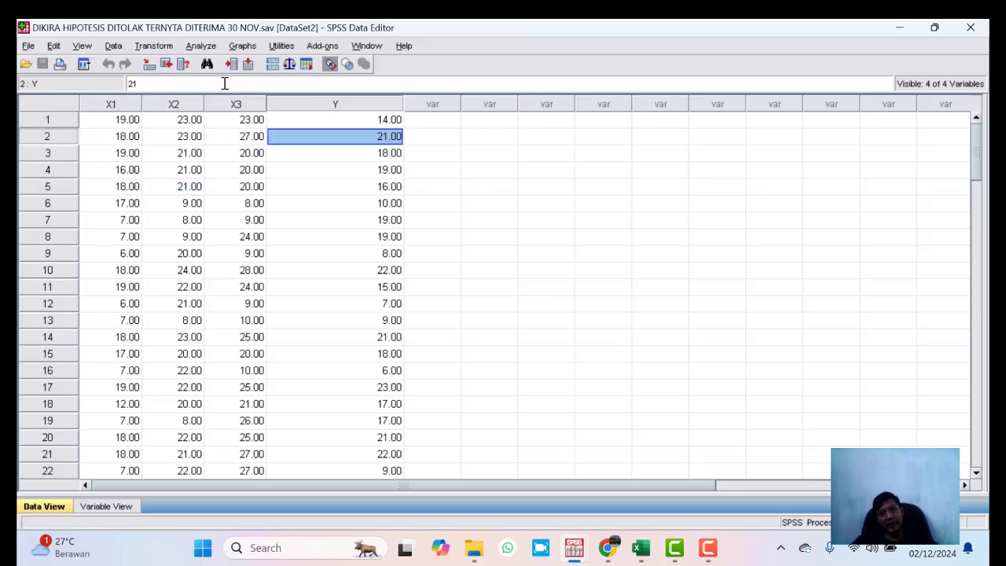
- Set up a linear regression from cleared settings with Y as the dependent and X1, X2 and X3 as the independent variables
left_click(203, 47)
mouse_move(277, 197)
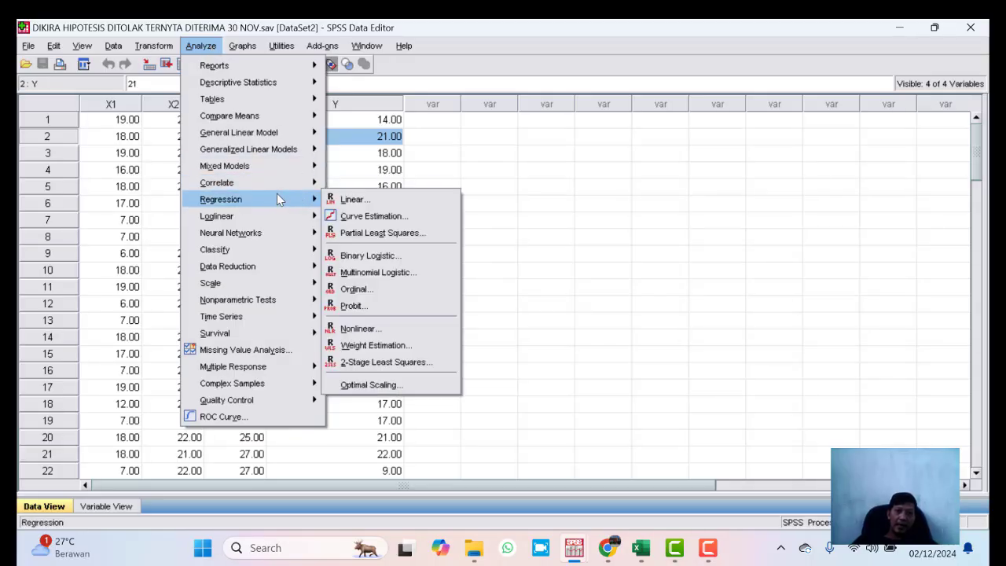
left_click(339, 199)
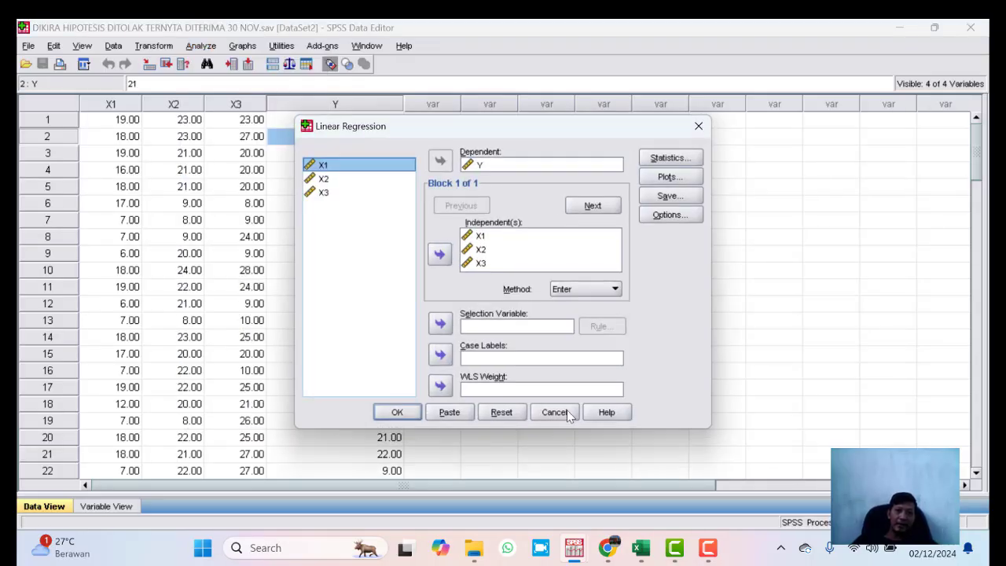
left_click(503, 414)
left_click(385, 238)
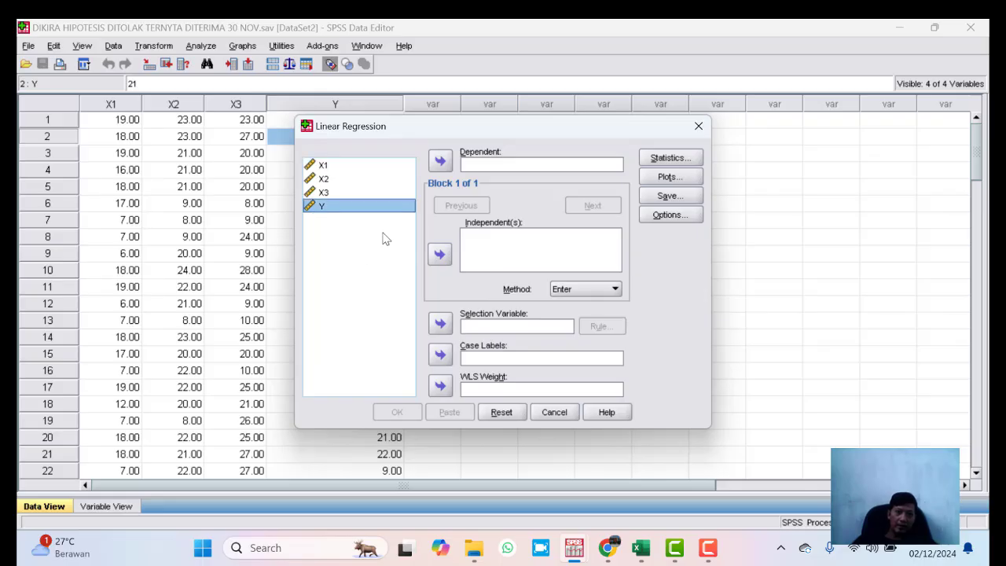
left_click(440, 161)
left_click(366, 165)
left_click(366, 193, "shift")
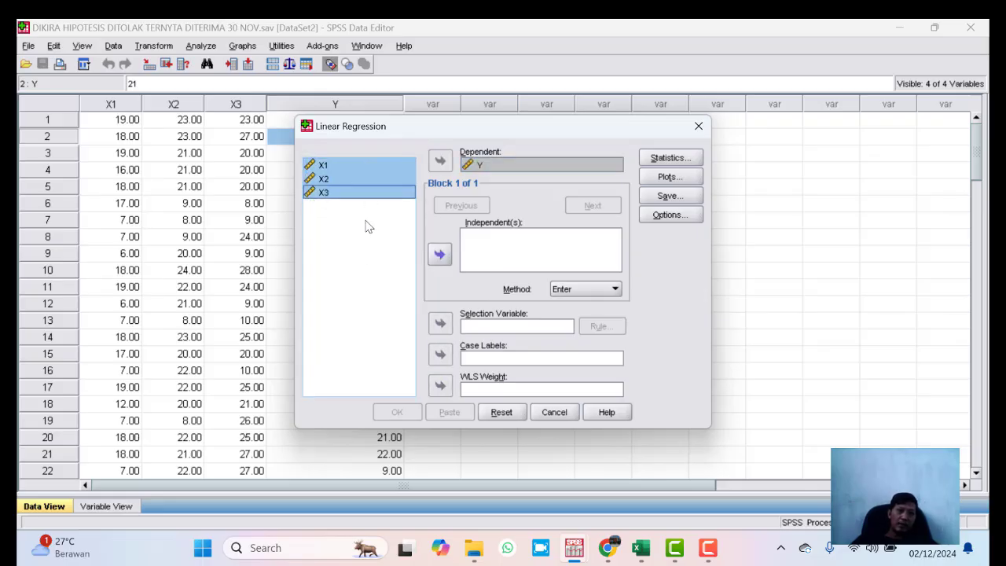
left_click(441, 253)
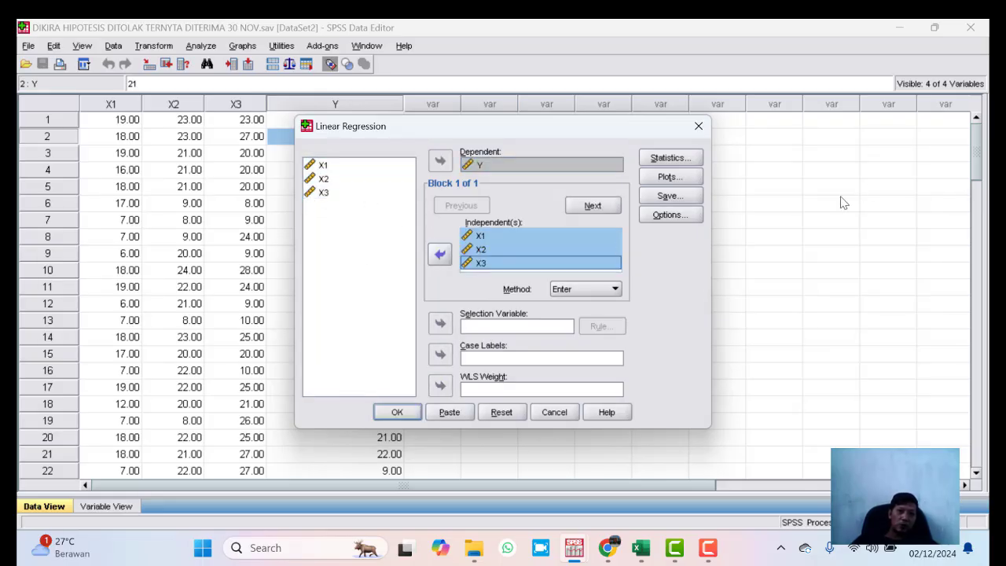
- Add part and partial correlations to the regression statistics and run the analysis
left_click(672, 158)
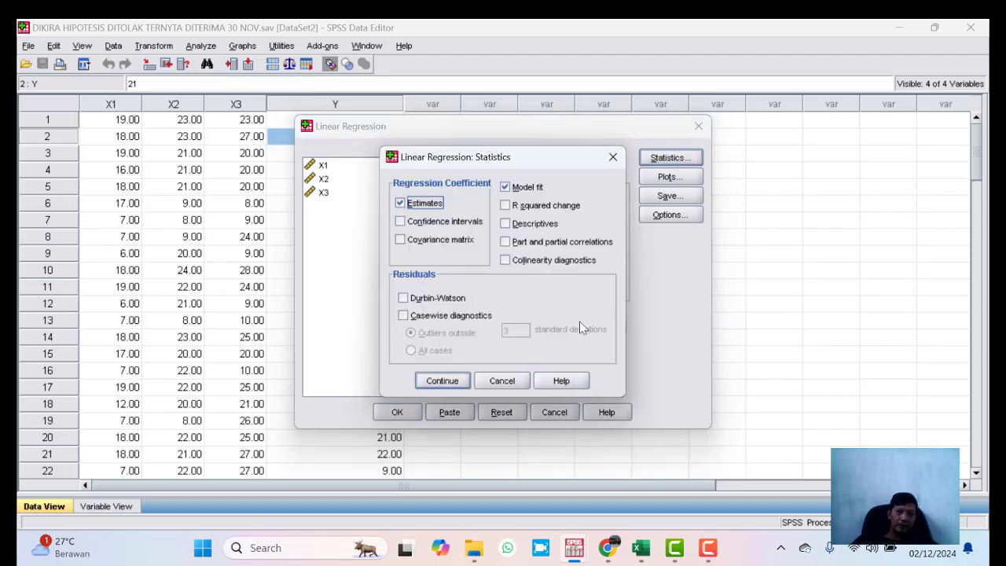
left_click(526, 245)
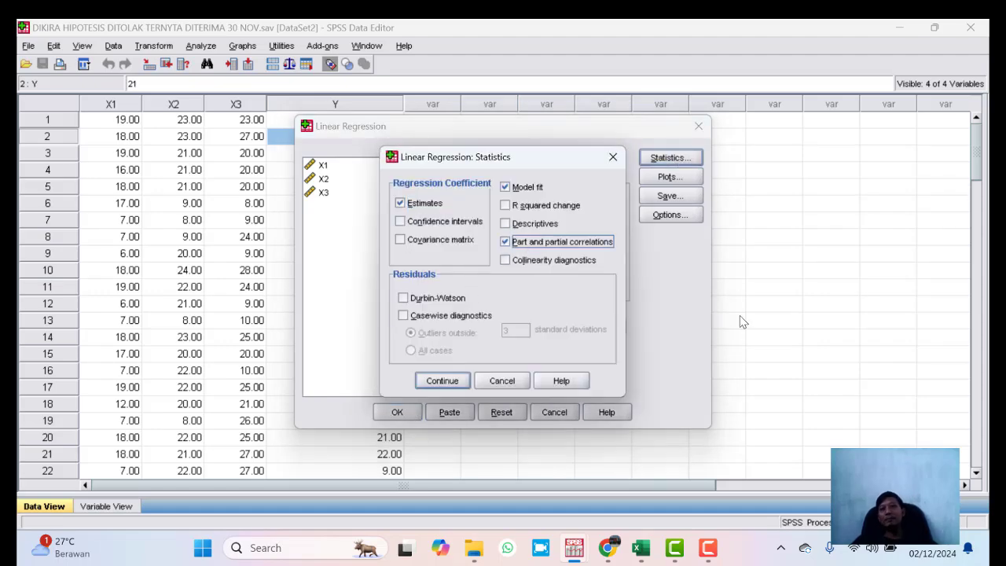
left_click(438, 382)
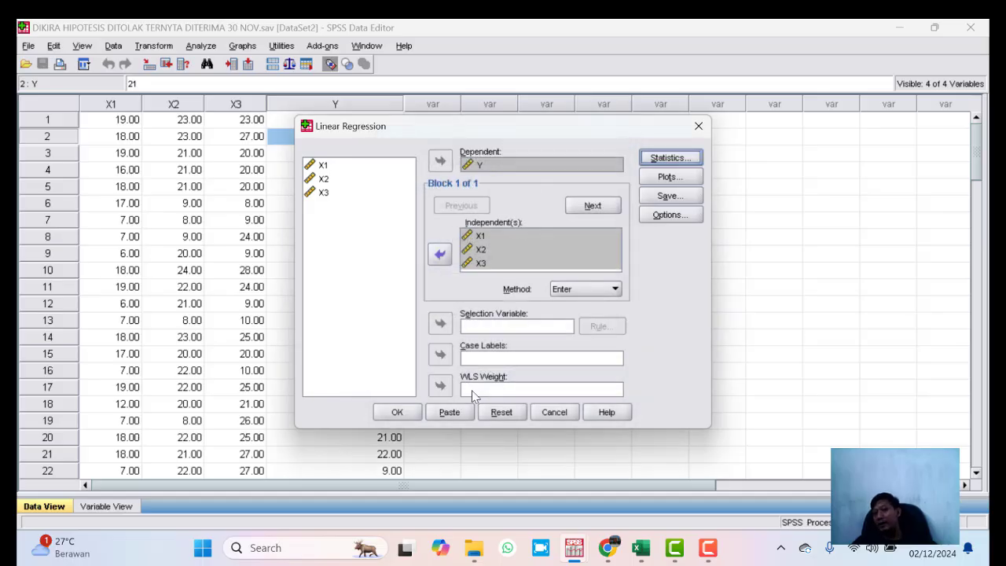
left_click(396, 413)
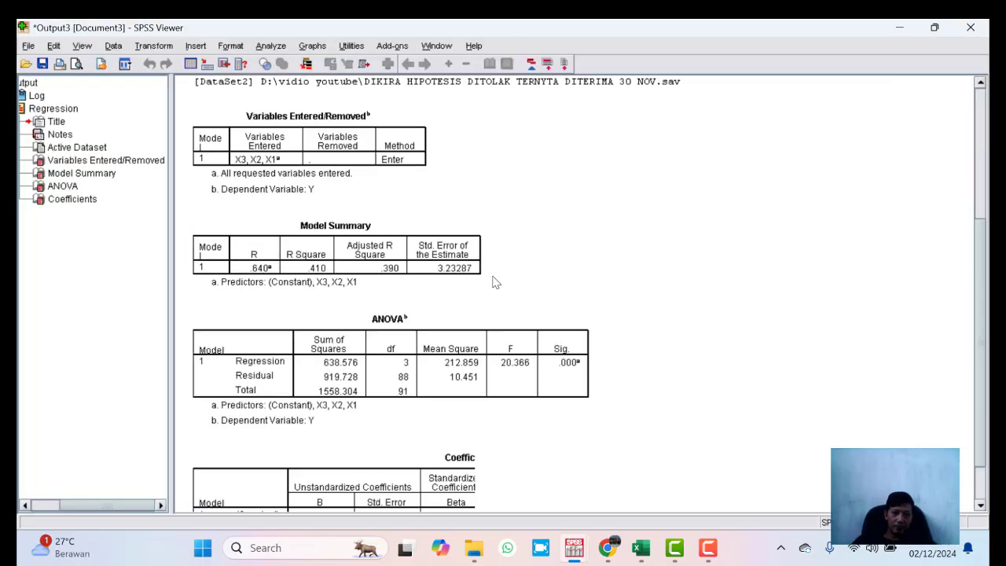
- Examine the significance values in the Coefficients and ANOVA tables of the three-predictor regression
left_click(555, 452)
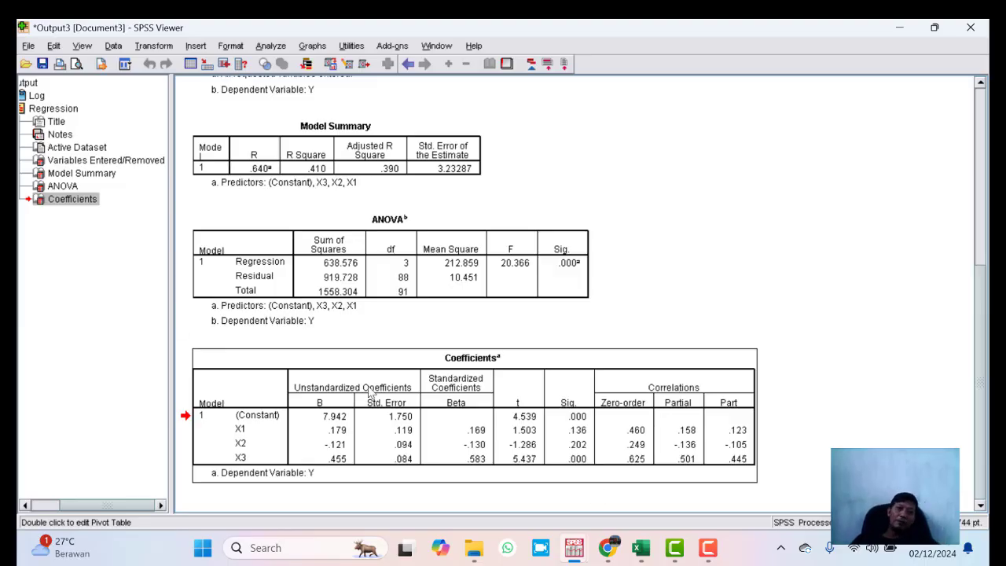
left_click(567, 262)
left_click(697, 243)
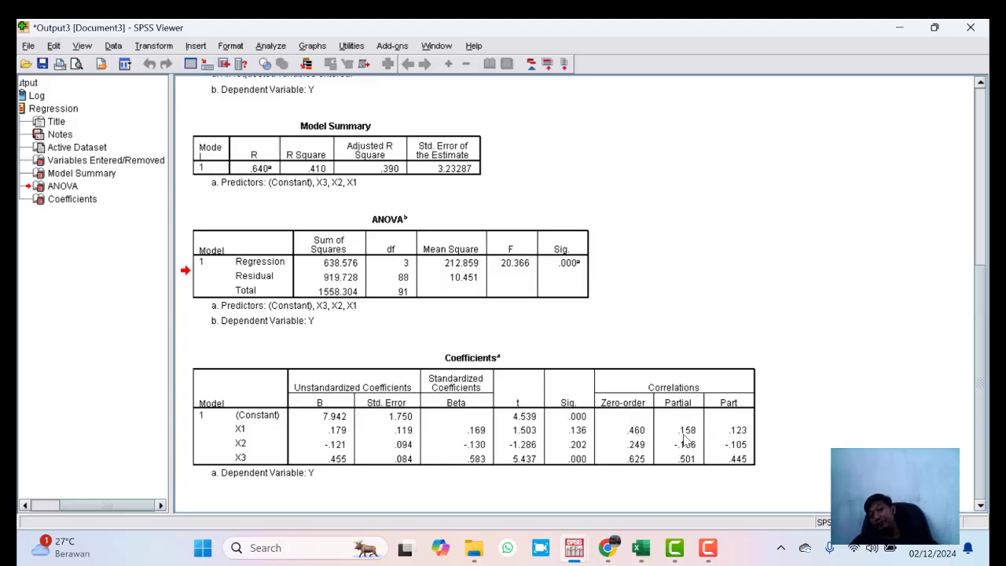
- Reopen the linear regression setup and remove X2 and X3 from the independent variables
left_click(279, 47)
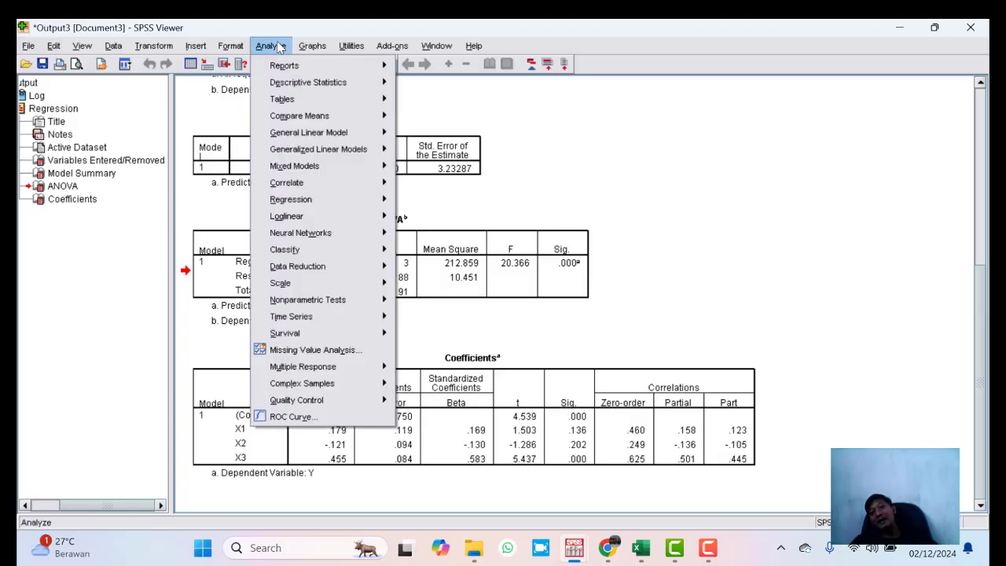
mouse_move(295, 199)
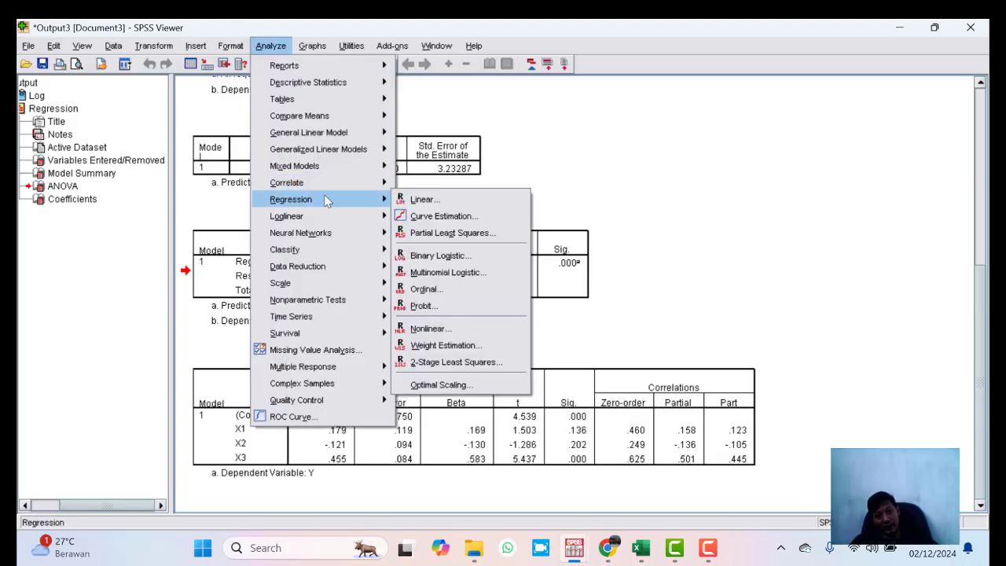
left_click(471, 200)
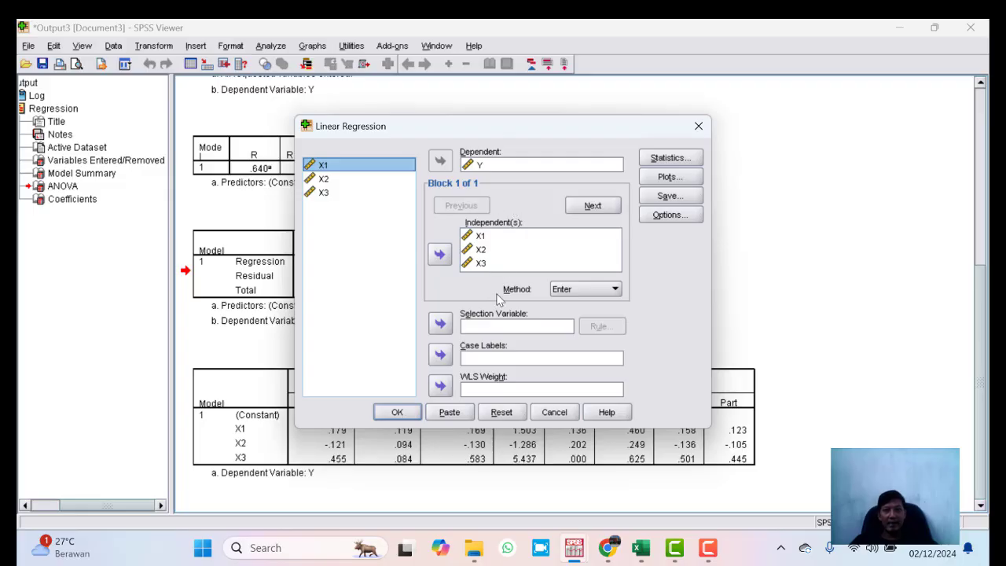
left_click(481, 250)
left_click(481, 263, "shift")
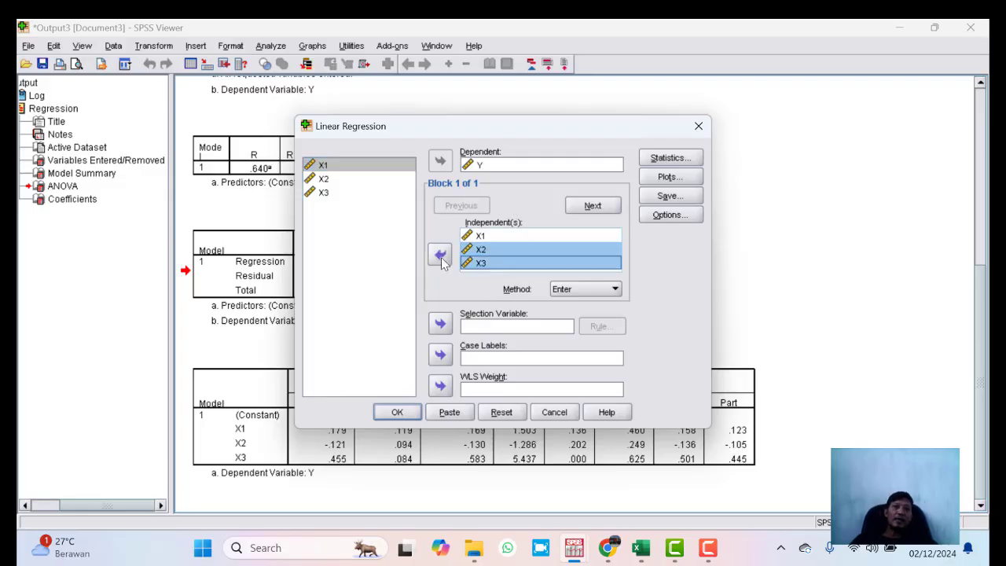
left_click(440, 254)
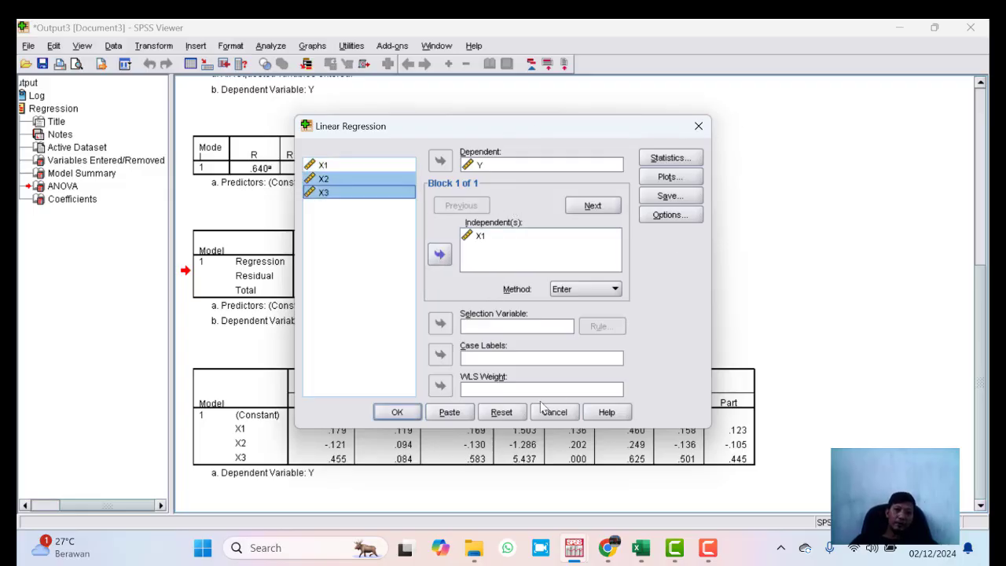
- Reset the regression settings, then assign X1 as the only independent variable and Y as the dependent variable
left_click(500, 413)
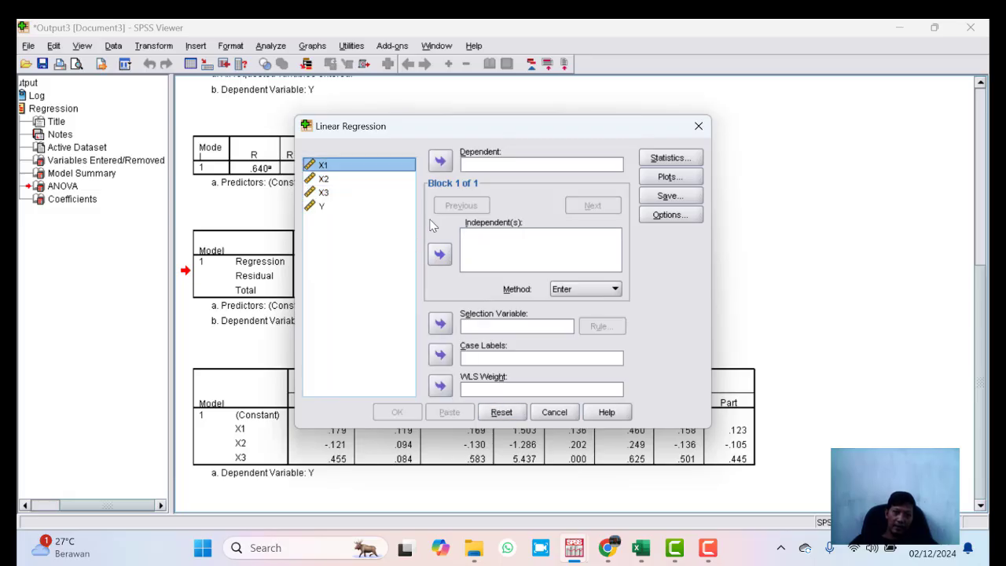
left_click(440, 254)
left_click(367, 207)
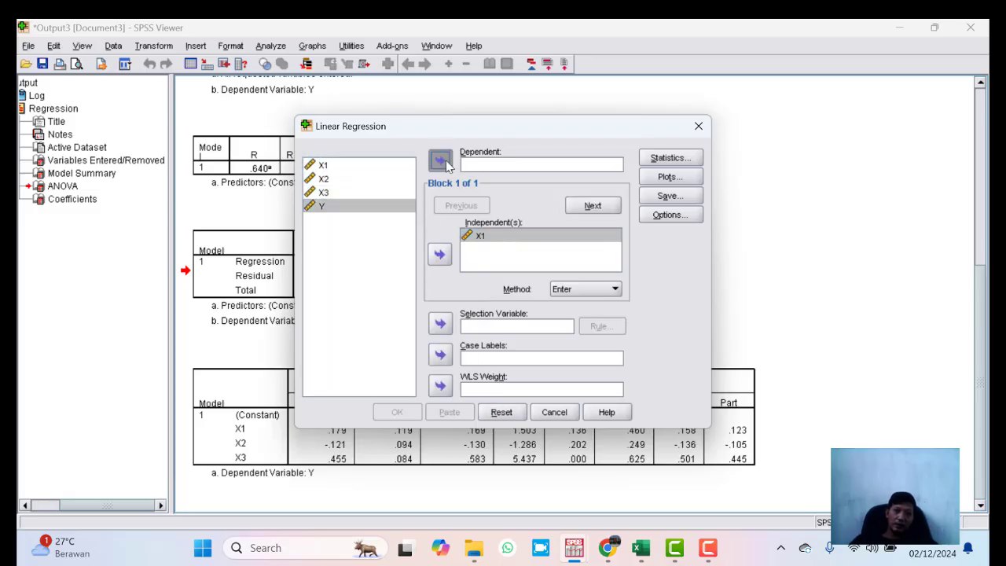
left_click(441, 160)
- Include part and partial correlations in the statistics and run the regression of Y on X1 alone
left_click(672, 159)
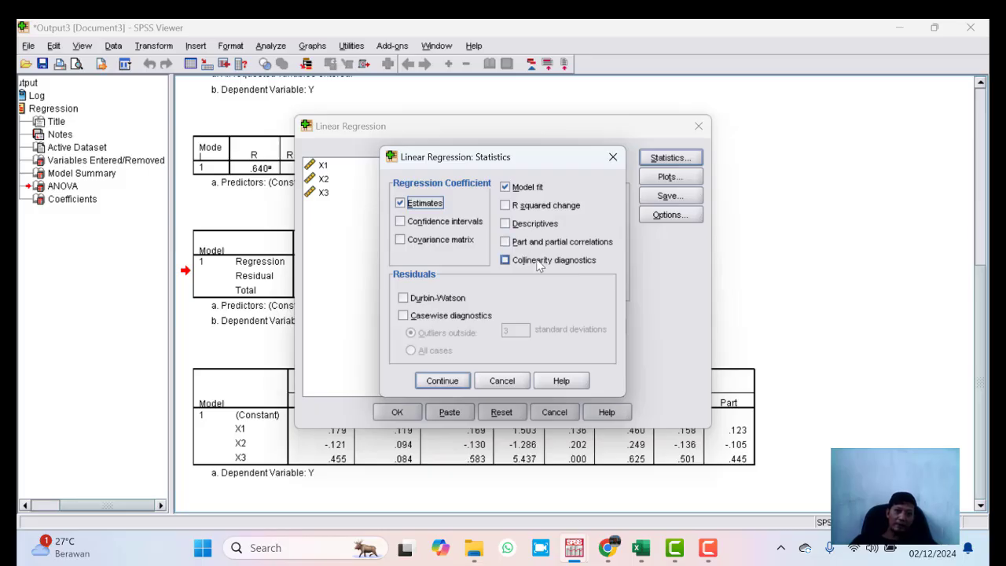
left_click(537, 247)
left_click(456, 382)
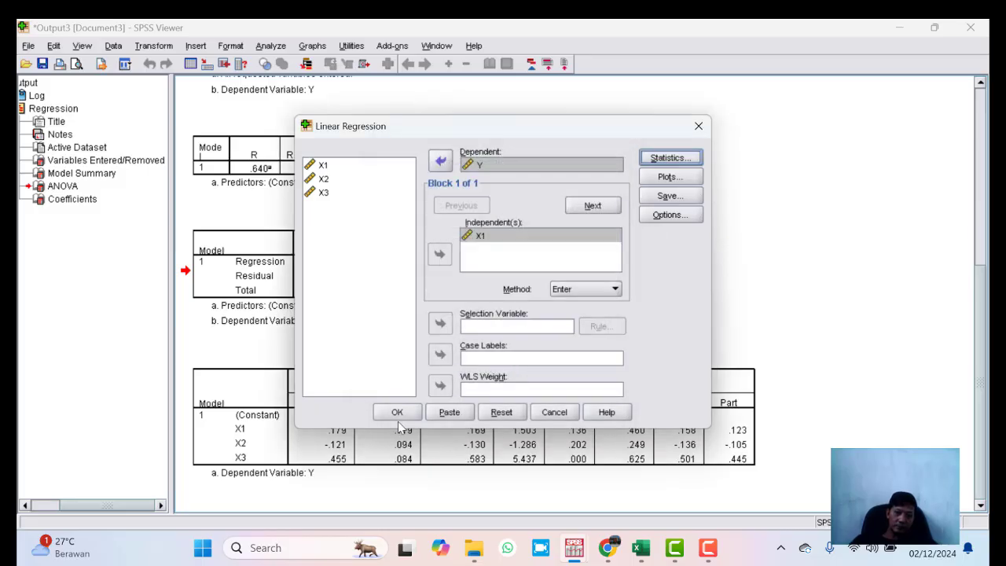
left_click(397, 415)
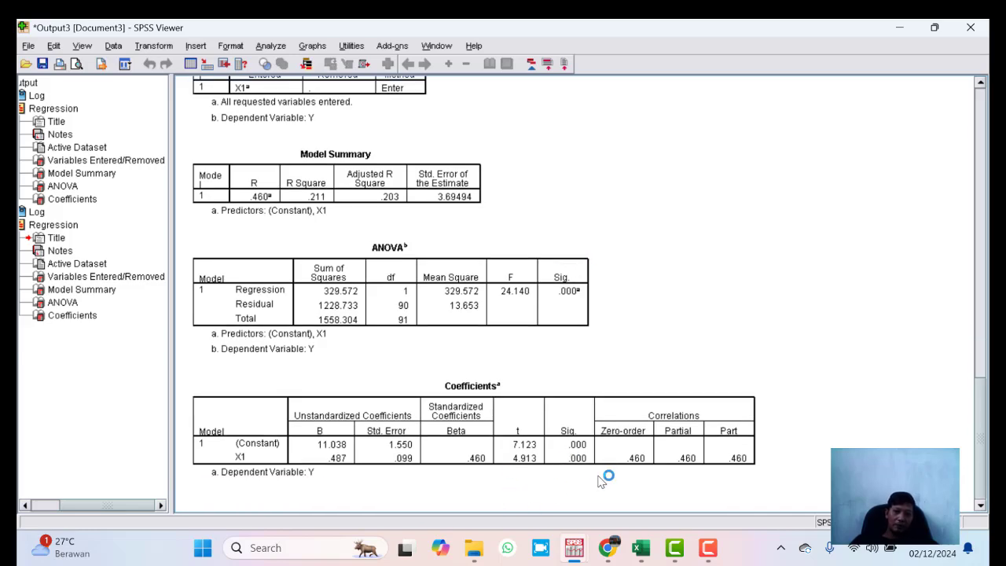
- Compare the X1 coefficient results of the three-predictor regression with those of the X1-only regression
scroll(602, 479, "up", 10)
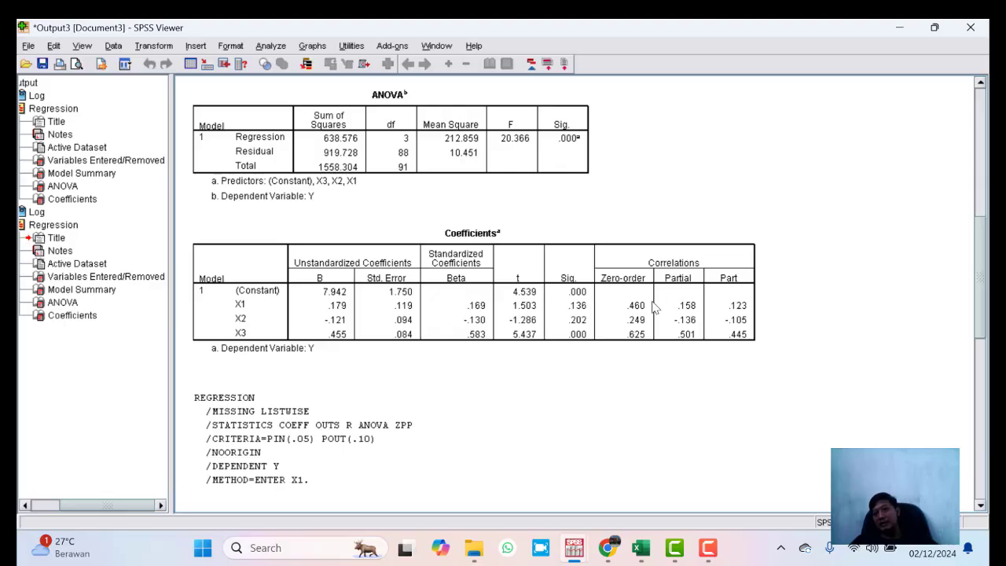
scroll(714, 386, "down", 8)
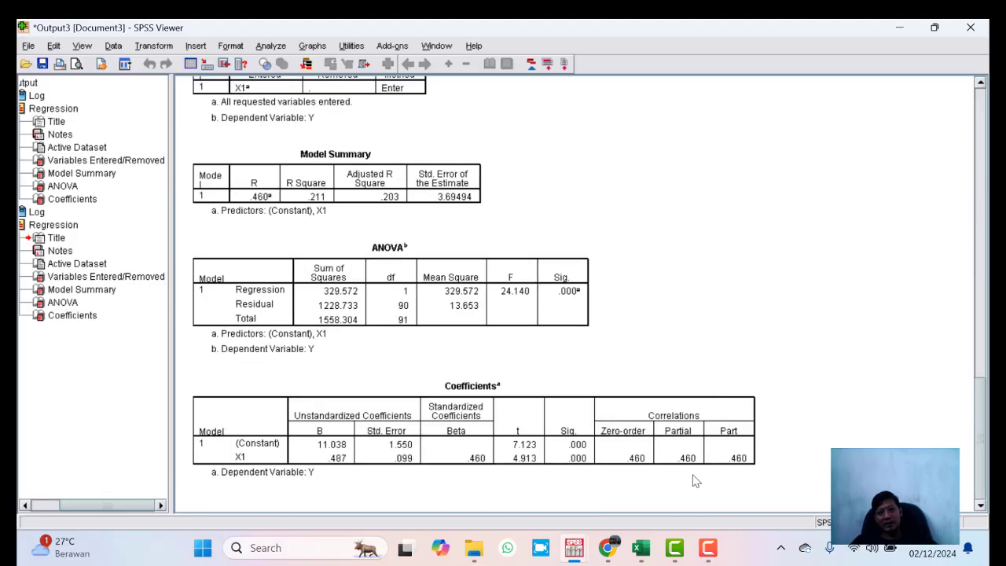
scroll(648, 465, "up", 8)
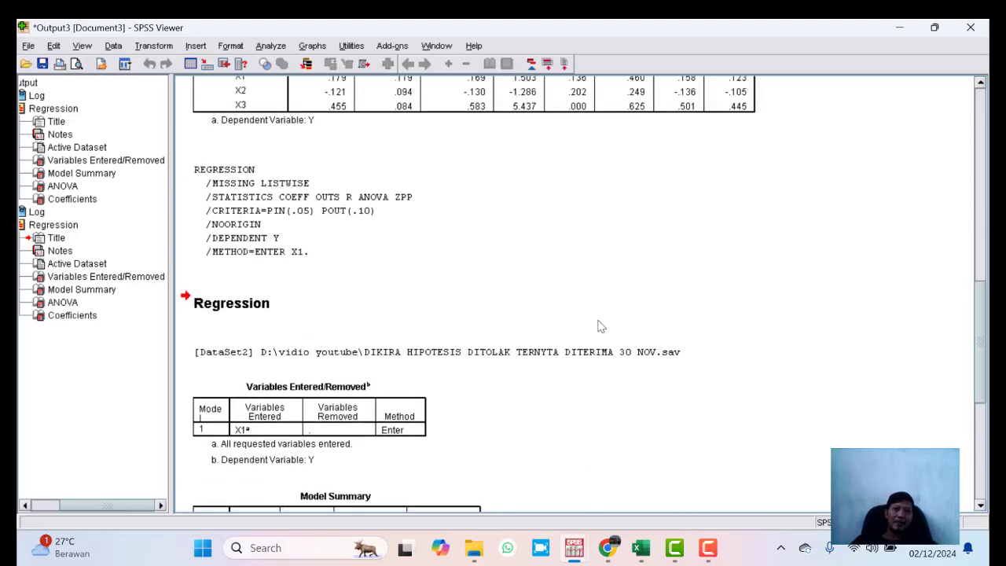
- Replace X1 with X2 as the only independent variable, run the regression on Y, and select the resulting Coefficients table
left_click(278, 46)
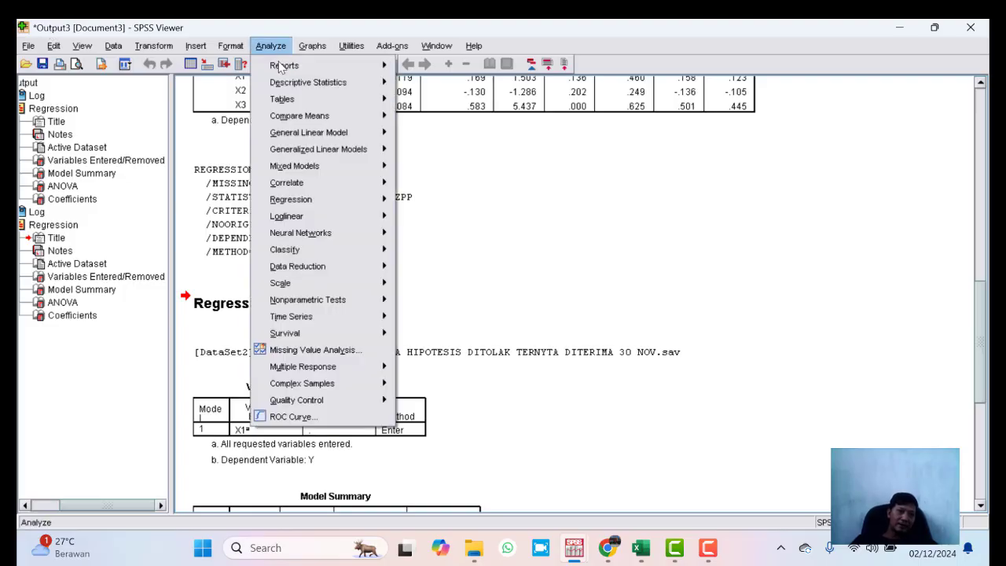
mouse_move(369, 199)
left_click(419, 199)
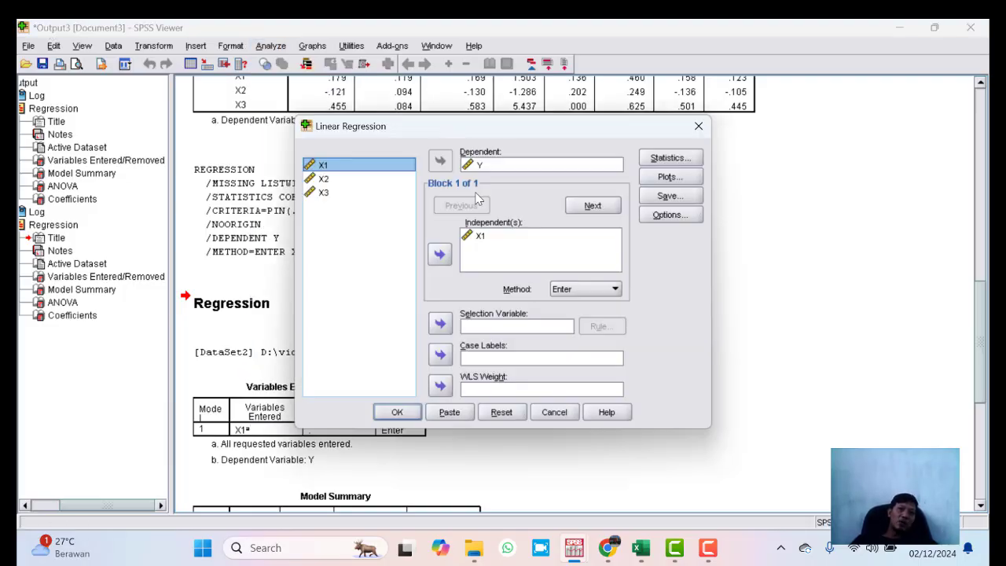
left_click(486, 237)
left_click(440, 254)
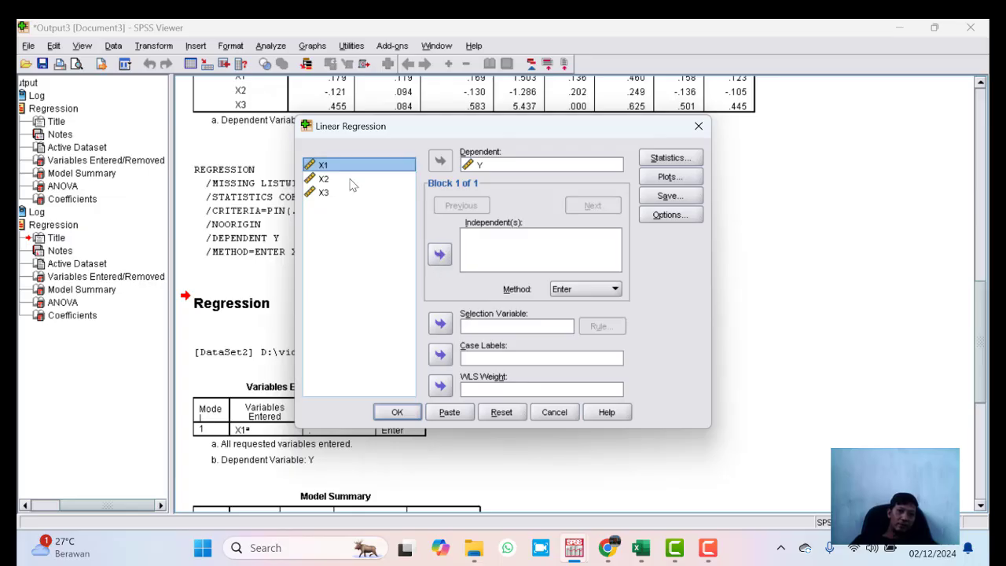
left_click(324, 178)
left_click(440, 254)
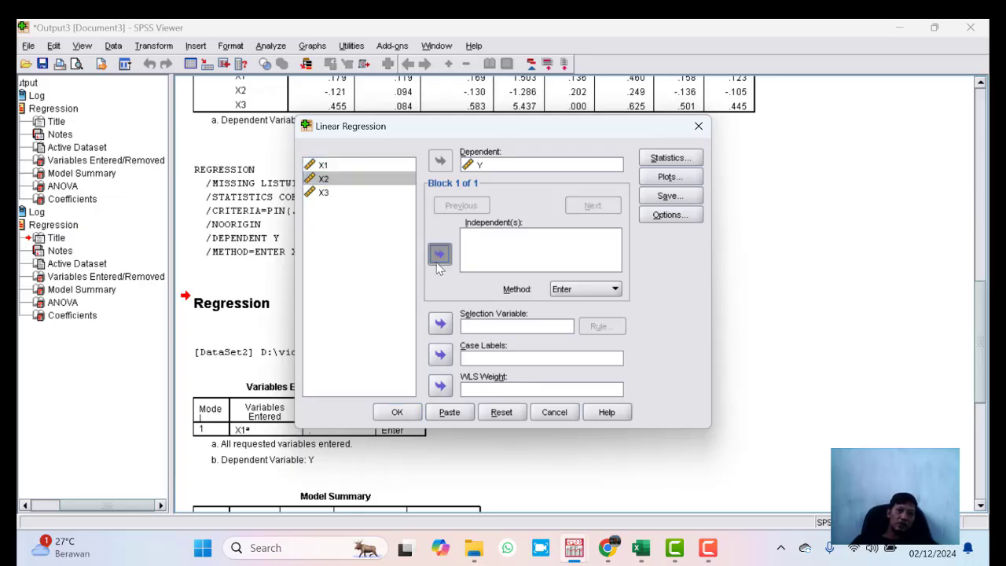
left_click(397, 412)
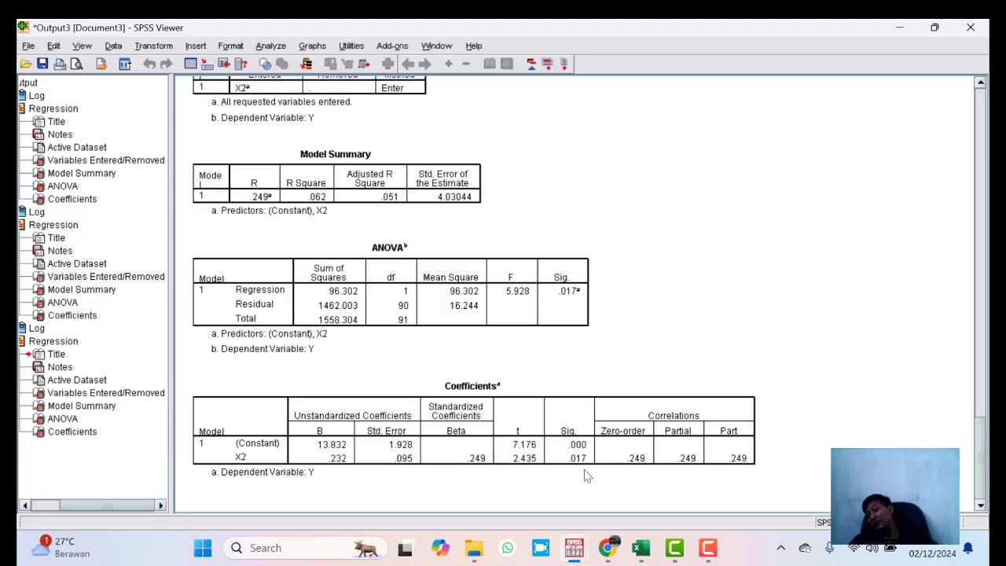
left_click(561, 470)
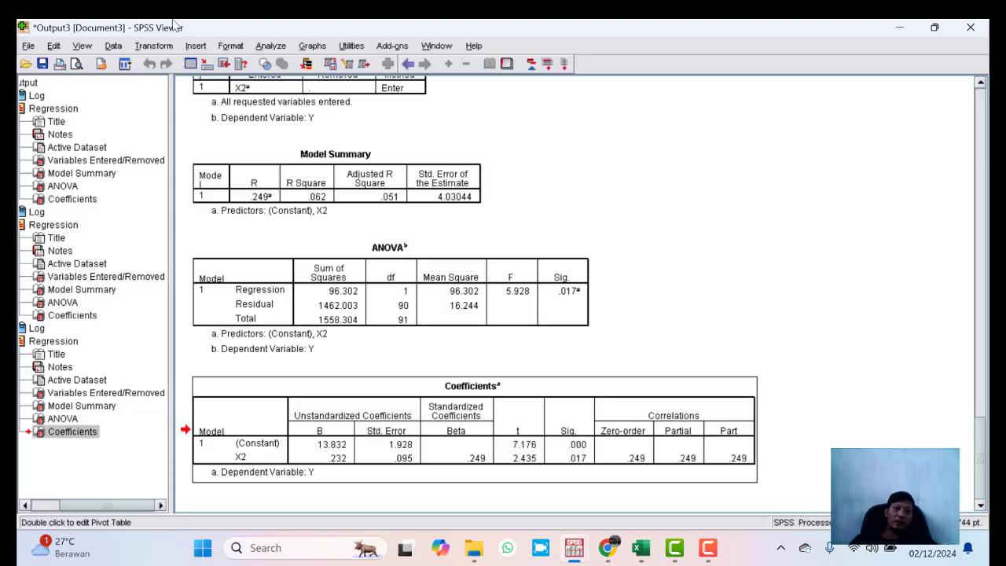
- Replace X2 with X3 as the only independent variable in the linear regression and run it on Y
left_click(270, 47)
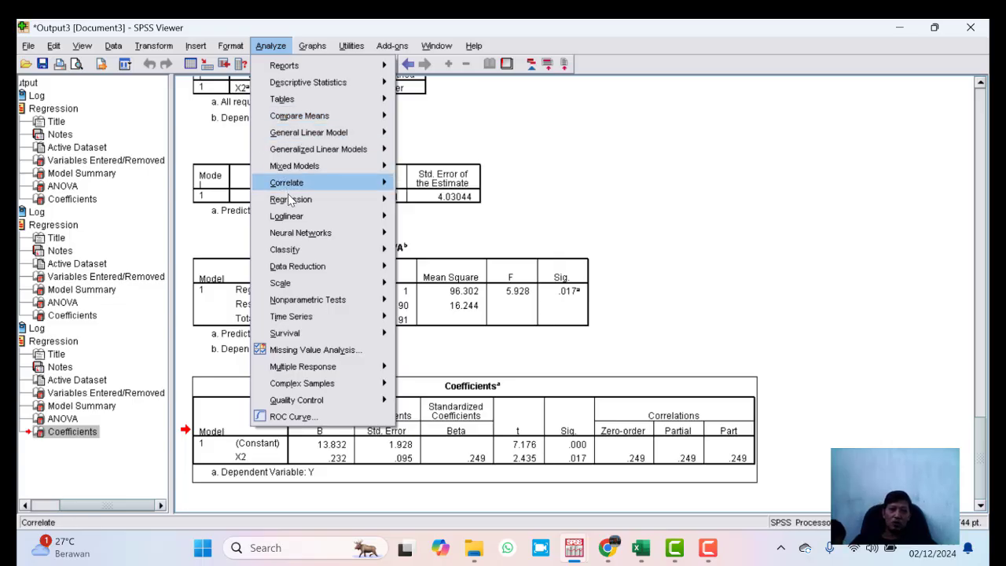
mouse_move(326, 202)
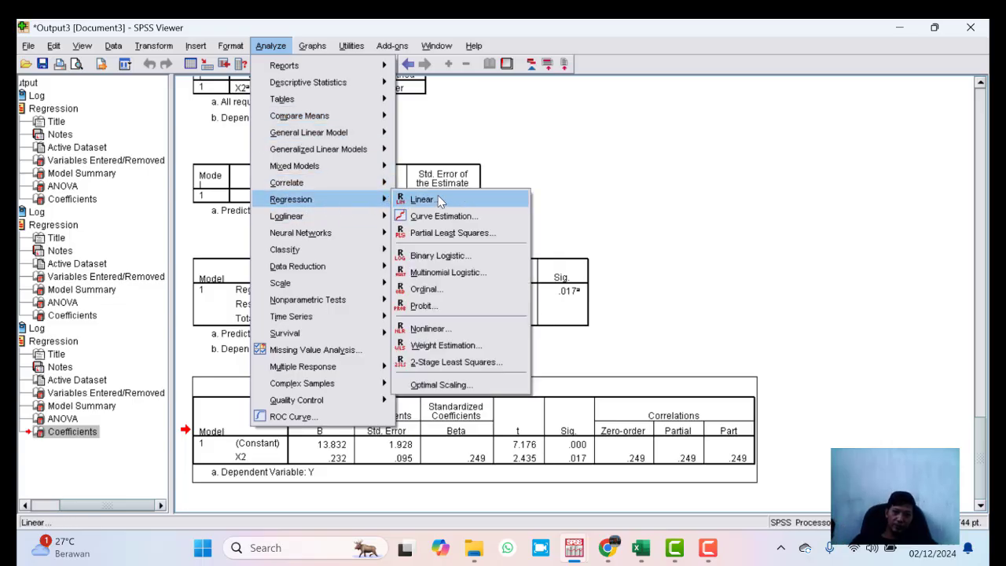
left_click(515, 200)
left_click(474, 248)
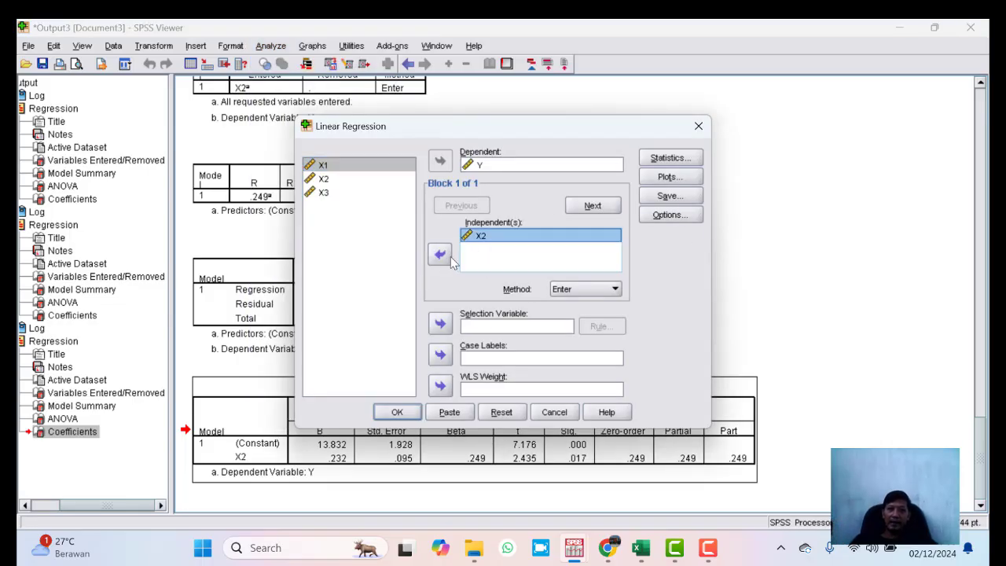
left_click(439, 254)
left_click(373, 228)
left_click(440, 254)
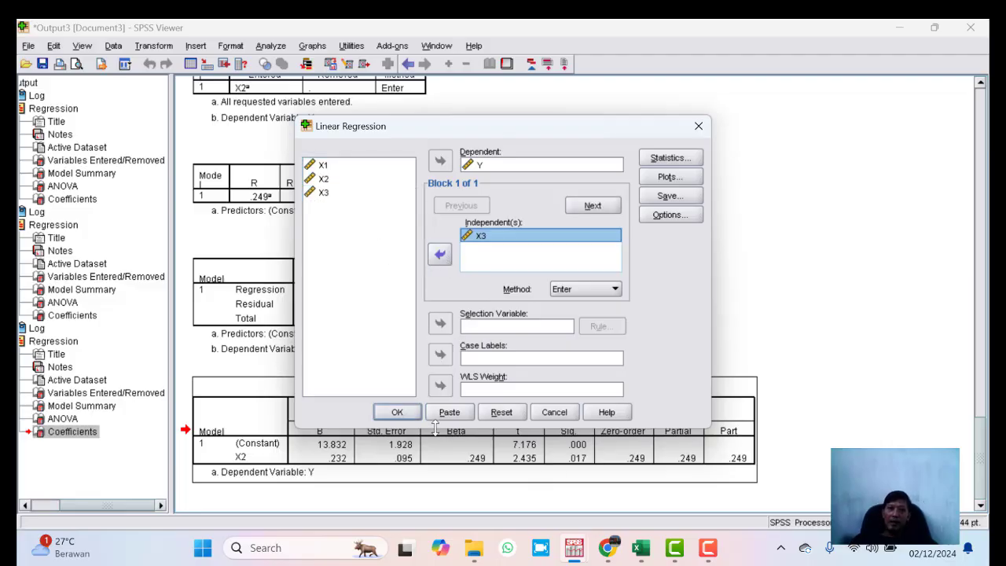
left_click(397, 412)
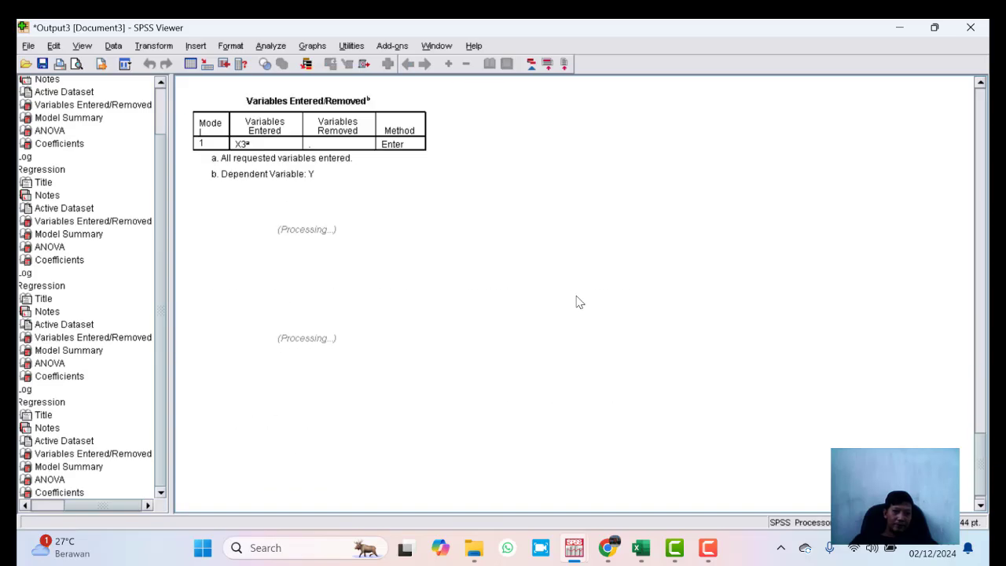
- Select the Coefficients tables of the X3, X2, X1 and three-predictor regressions together and copy them
scroll(578, 303, "down", 1)
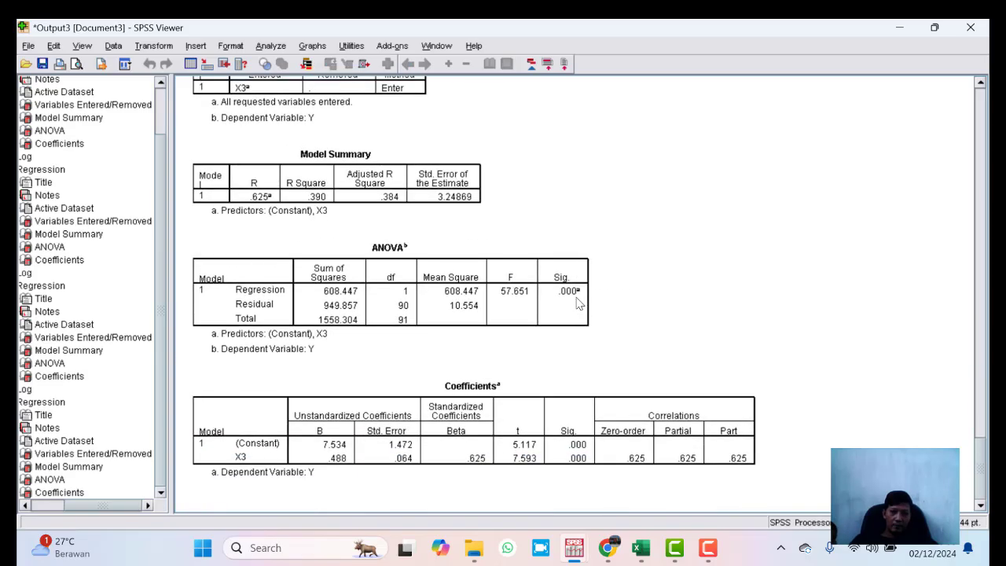
left_click(575, 449)
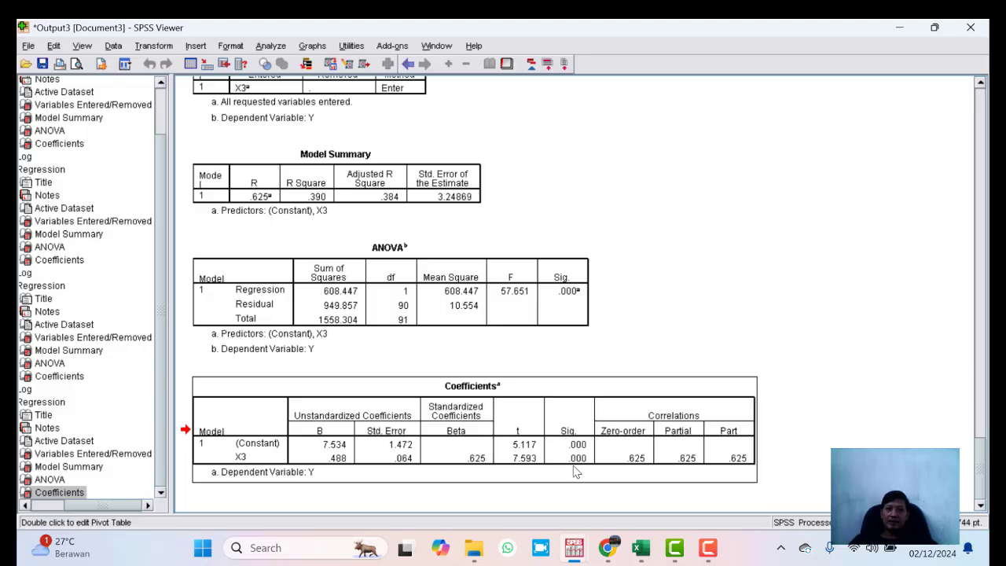
scroll(572, 462, "up", 15)
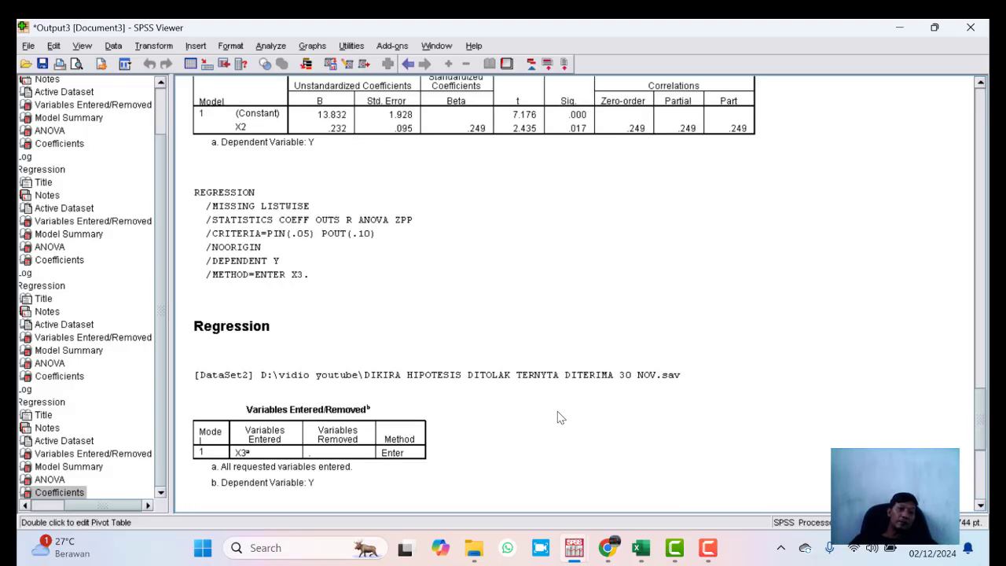
left_click(548, 445)
scroll(588, 370, "up", 10)
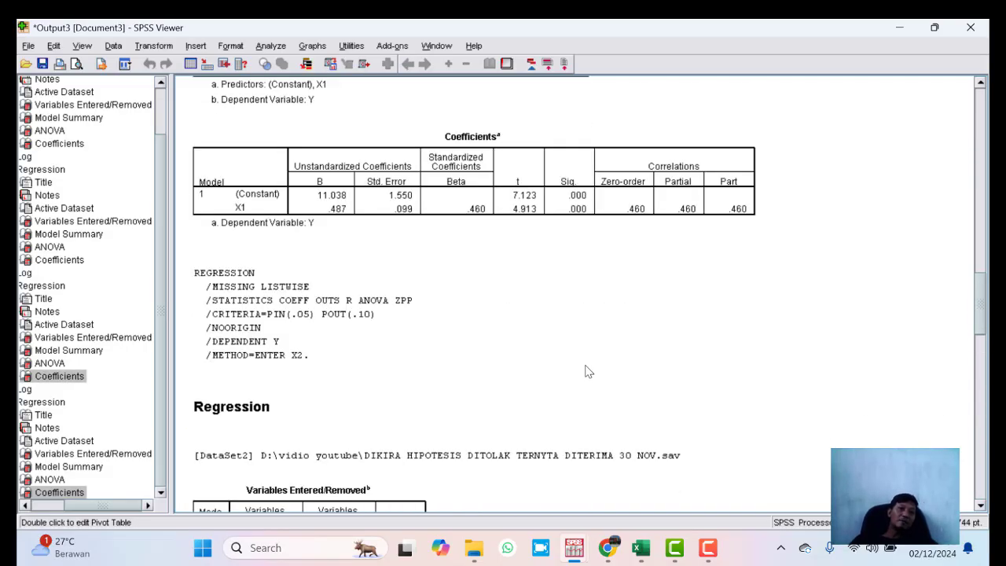
left_click(504, 206)
scroll(504, 206, "up", 20)
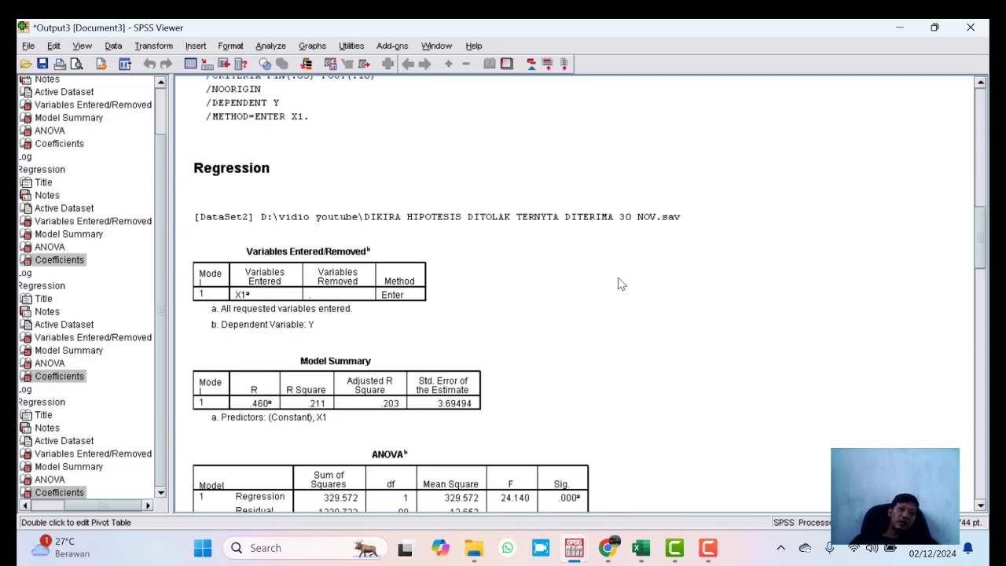
left_click(539, 353)
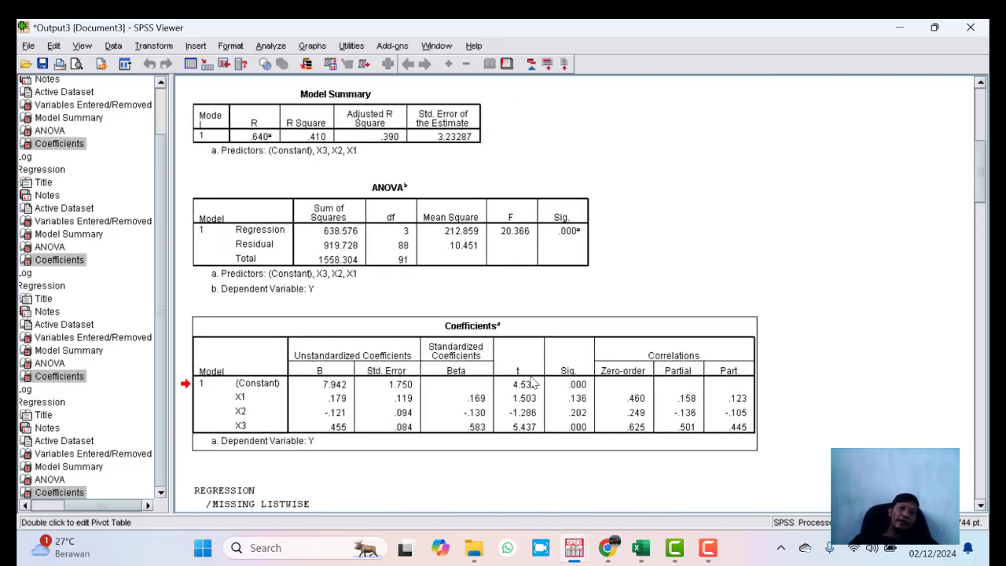
right_click(50, 266)
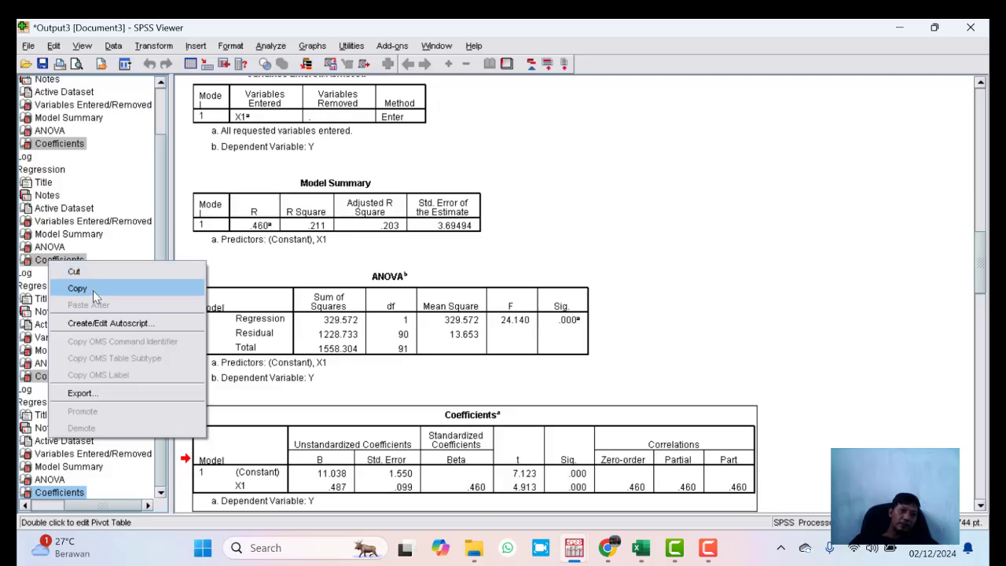
- Switch to Word, create a blank document and paste the copied Coefficients tables below an empty first line
left_click(202, 550)
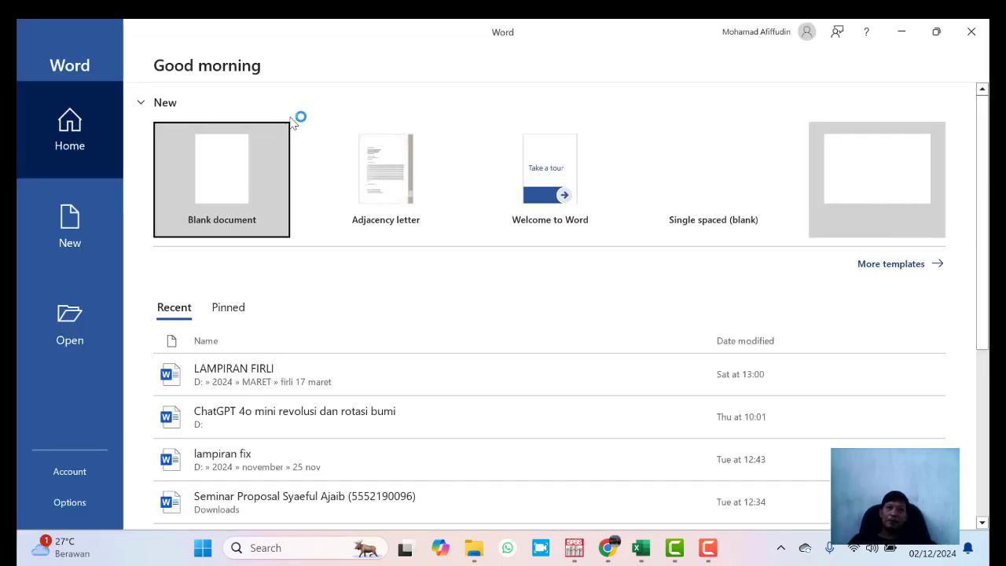
left_click(251, 162)
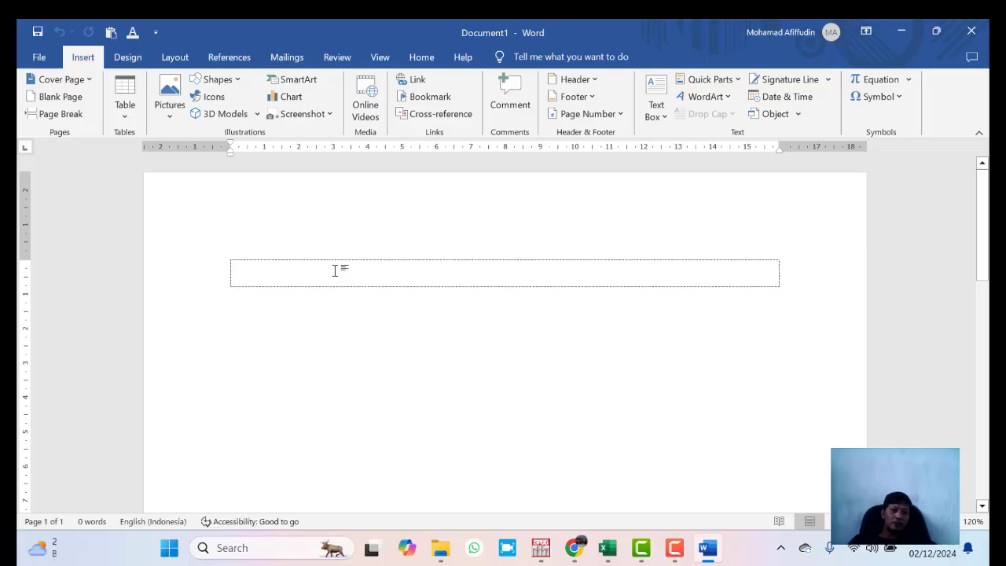
key("Return")
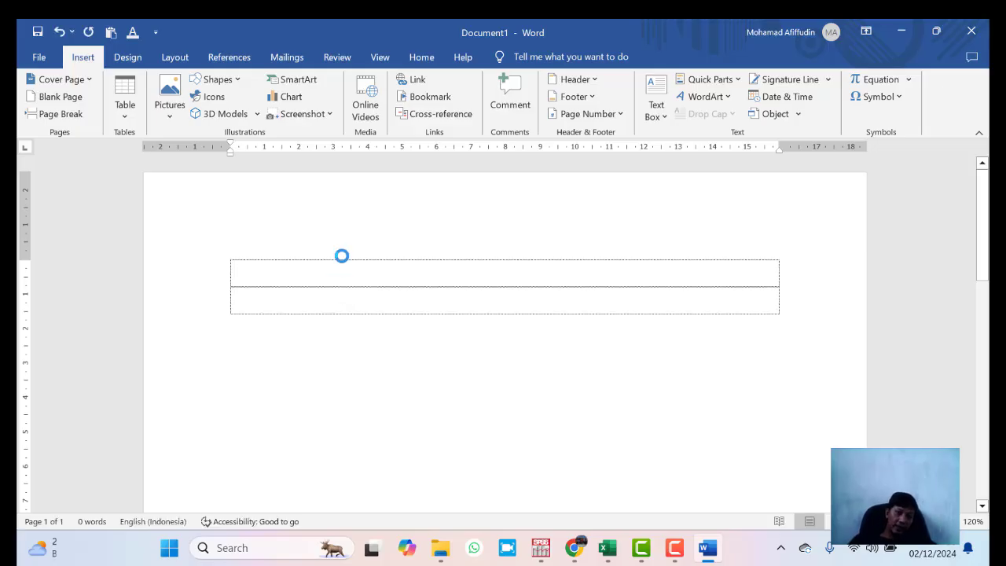
scroll(358, 292, "up", 9)
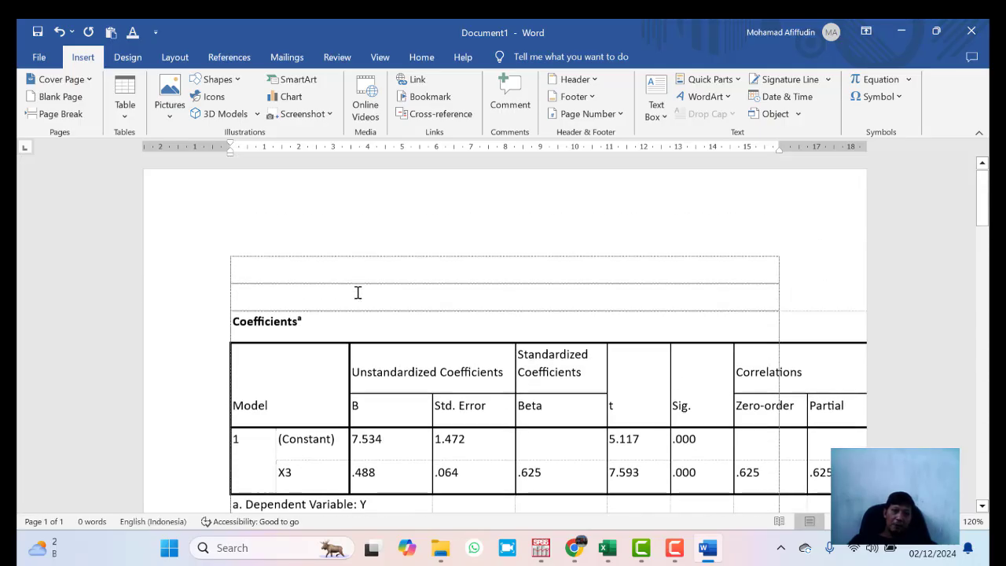
- Centre the X3 Coefficients table on the page and set its preferred width to 100 percent
scroll(317, 292, "down", 3)
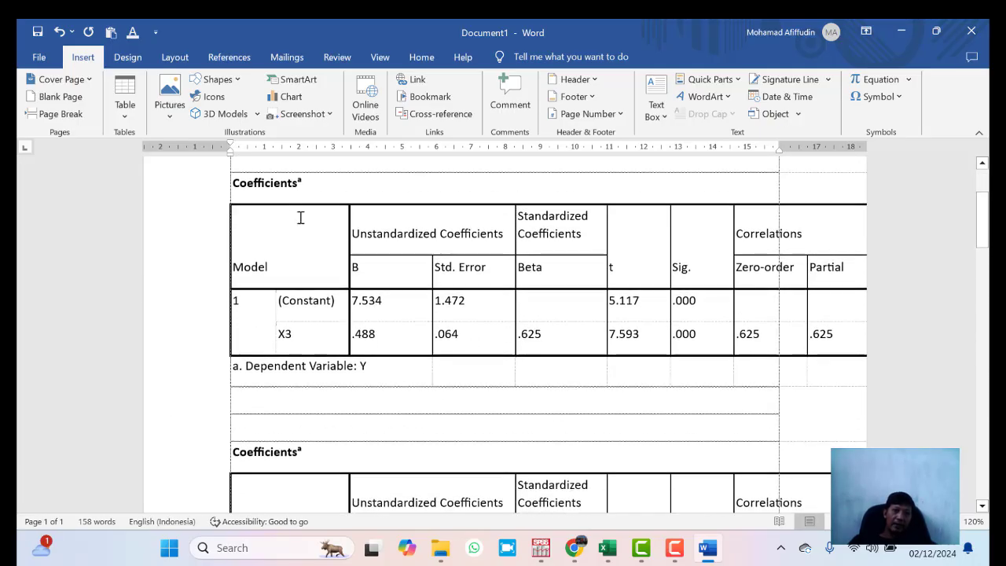
left_click(295, 182)
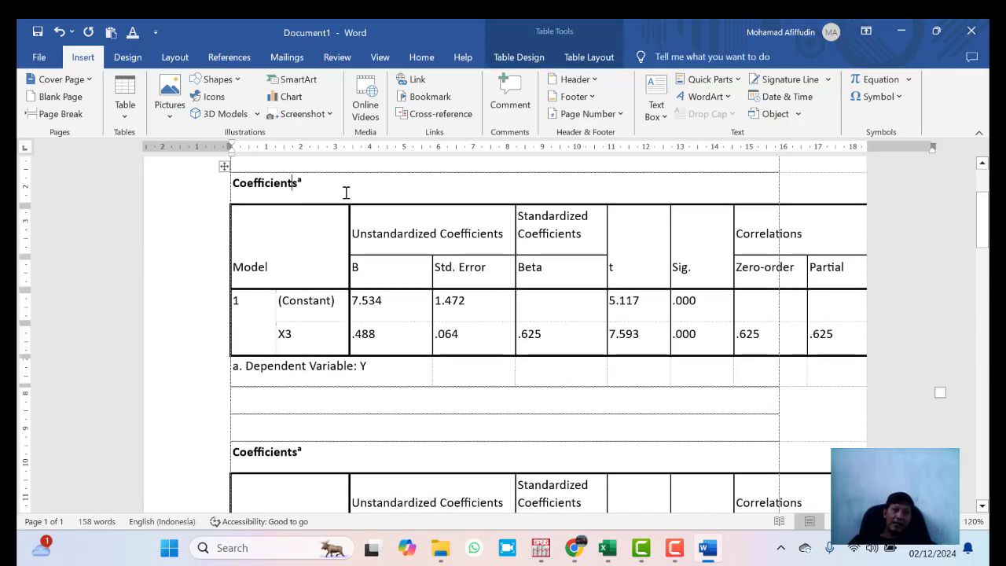
left_click(224, 166)
right_click(519, 299)
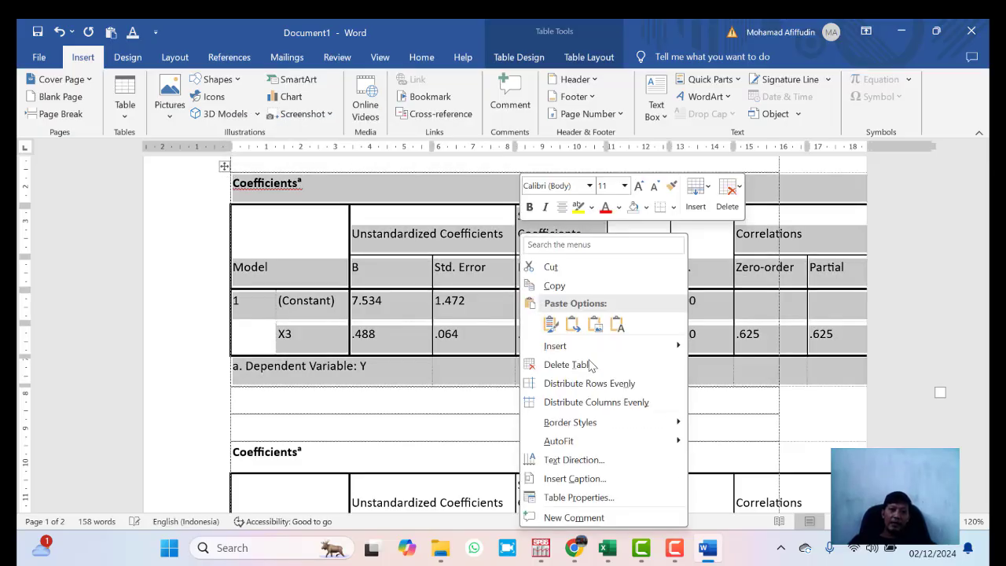
key("Escape")
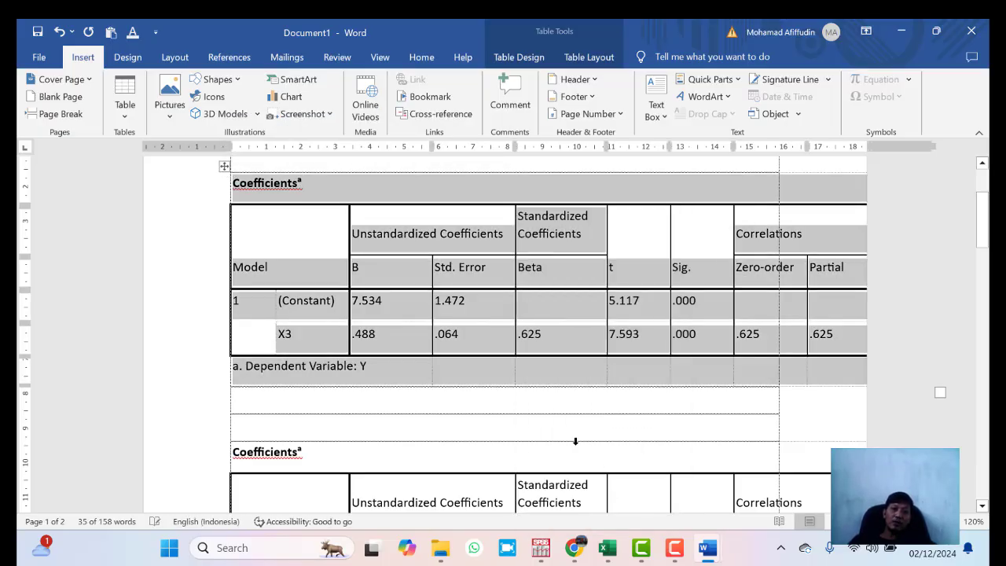
right_click(432, 272)
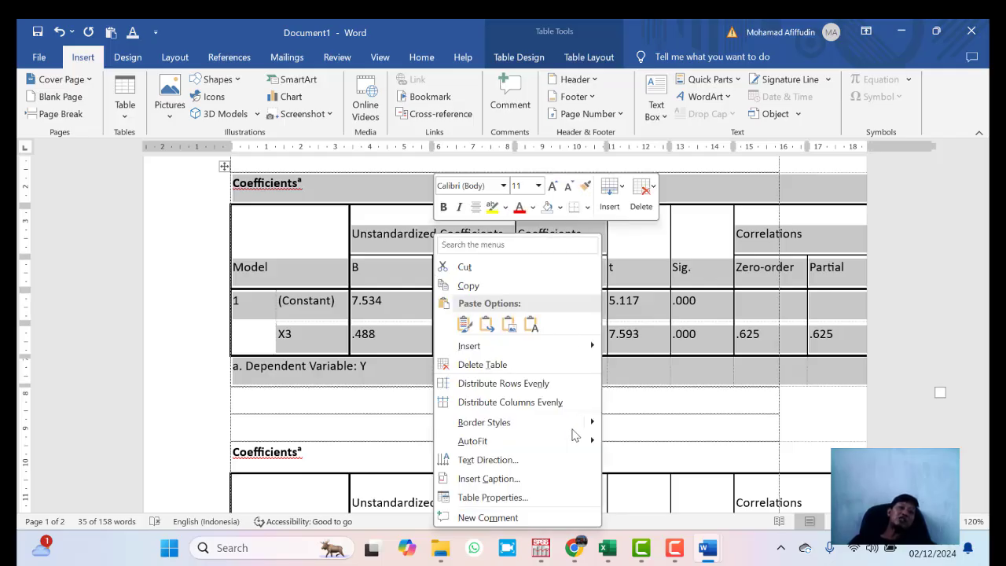
left_click(490, 498)
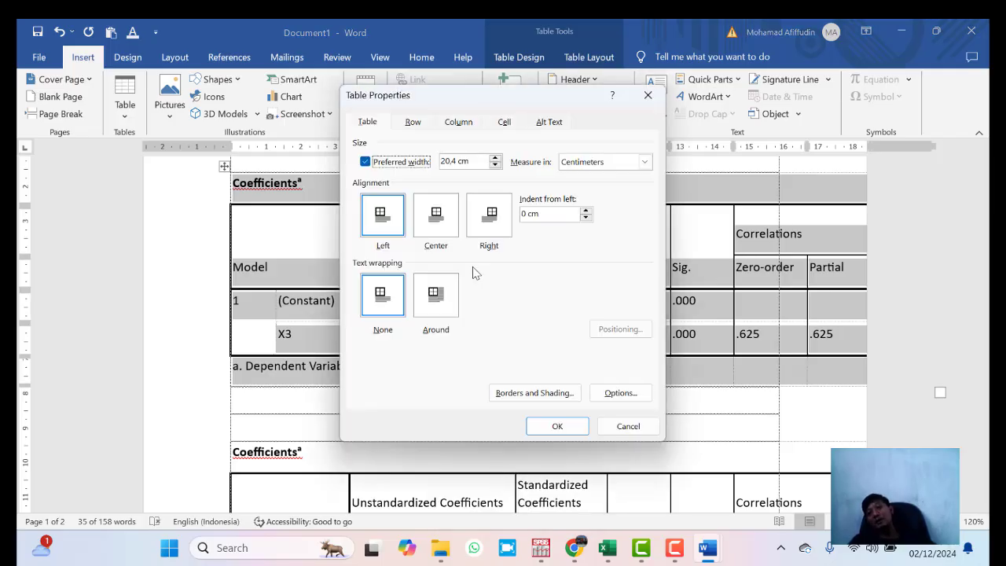
left_click(439, 215)
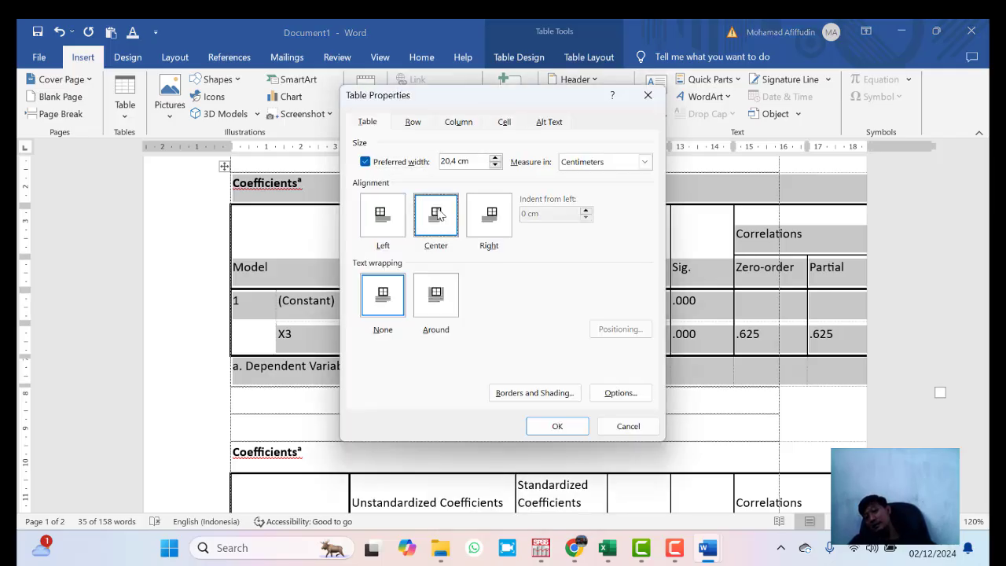
left_click(613, 162)
left_click(610, 178)
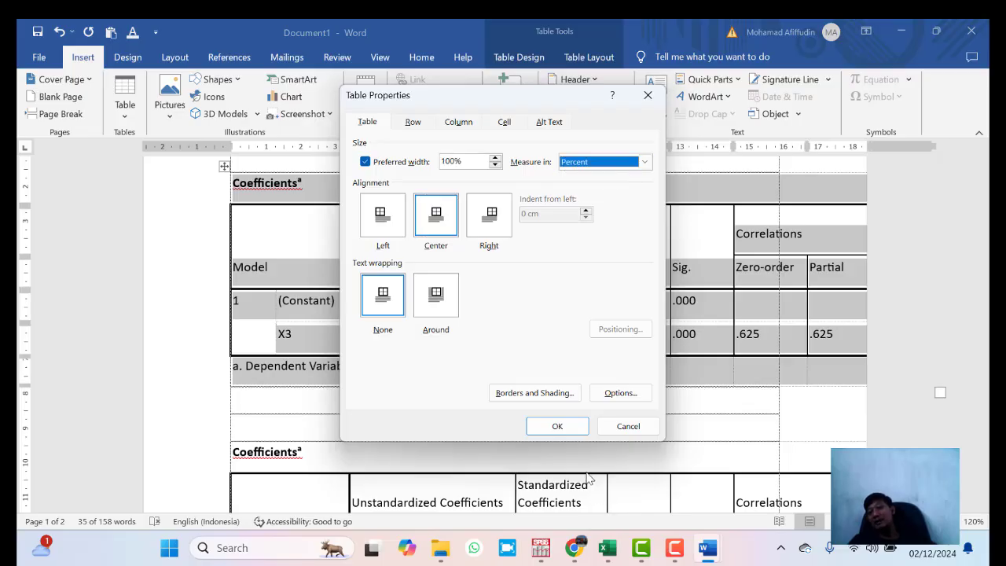
left_click(557, 426)
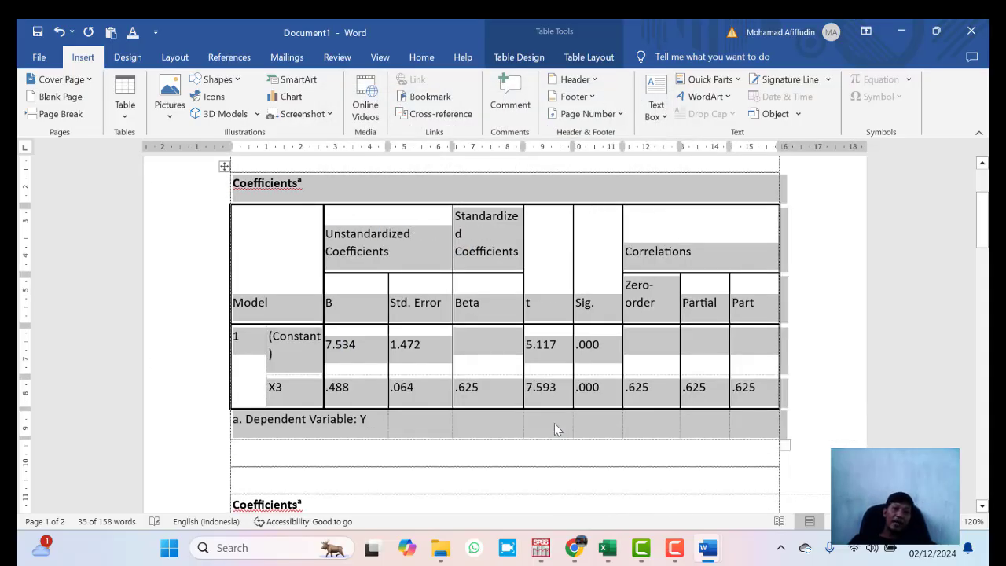
left_click(493, 334)
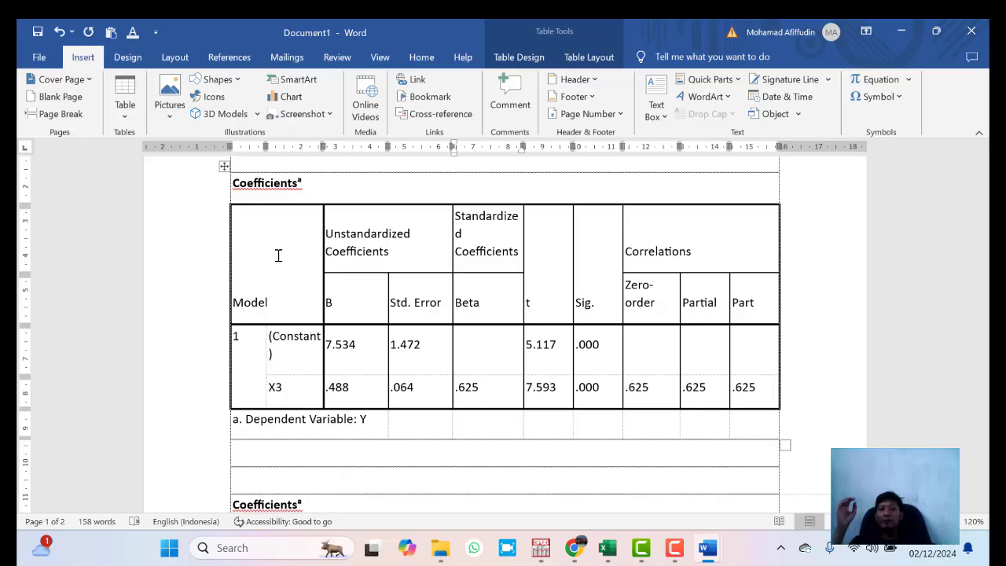
left_click(569, 255)
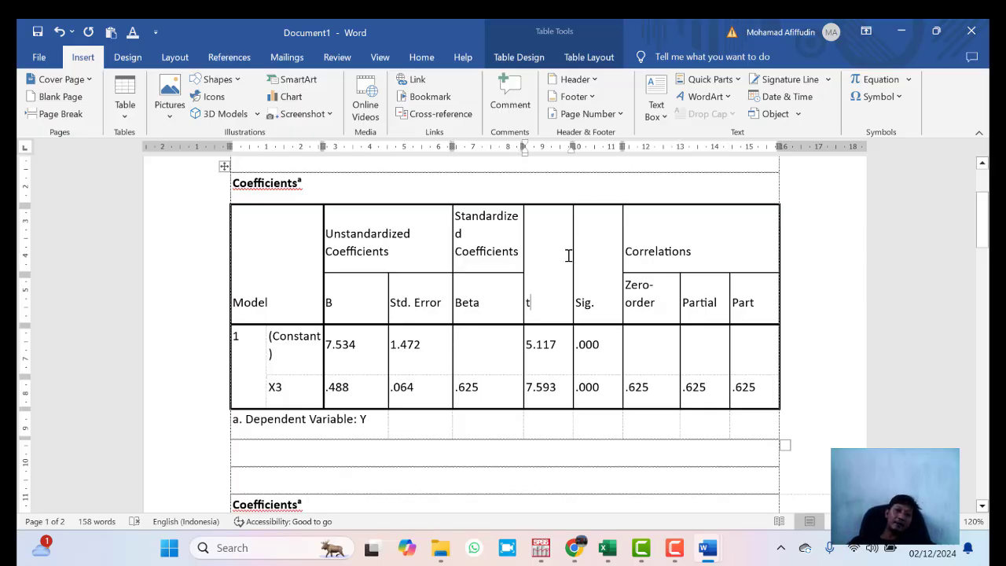
- Centre the X2 Coefficients table on the page and set its preferred width to 100 percent
scroll(568, 256, "down", 4)
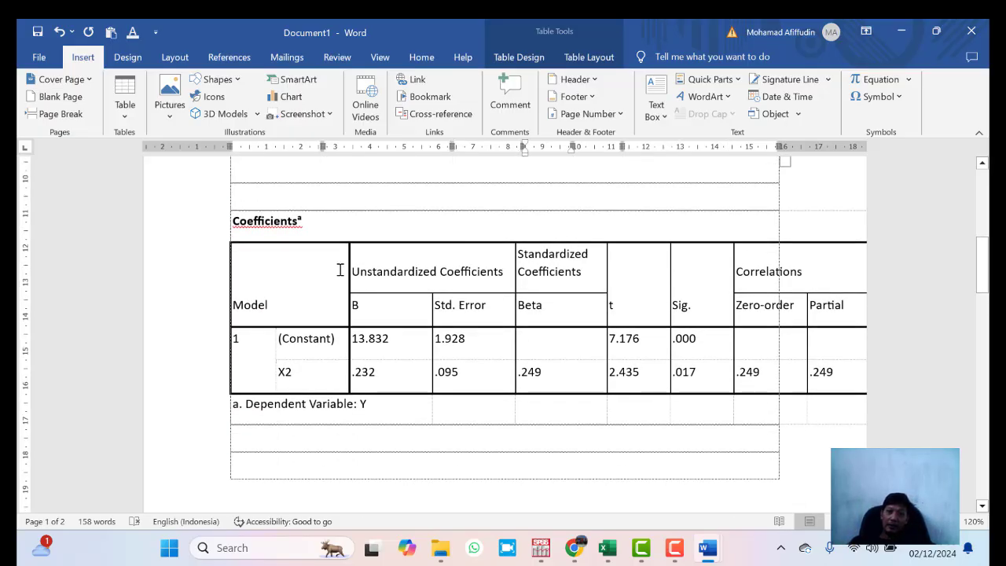
scroll(282, 255, "up", 1)
left_click(281, 256)
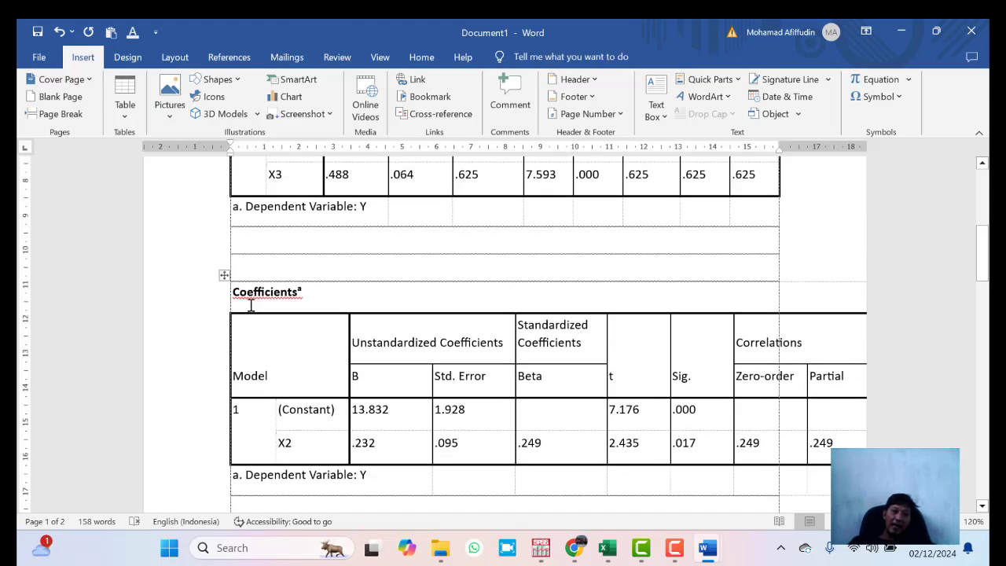
left_click(225, 276)
right_click(401, 364)
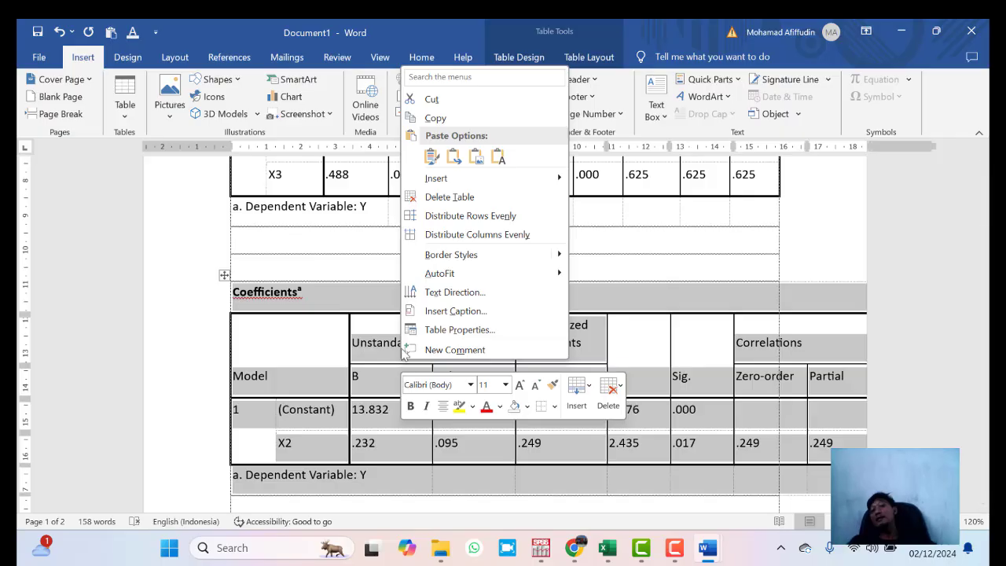
left_click(504, 337)
left_click(436, 220)
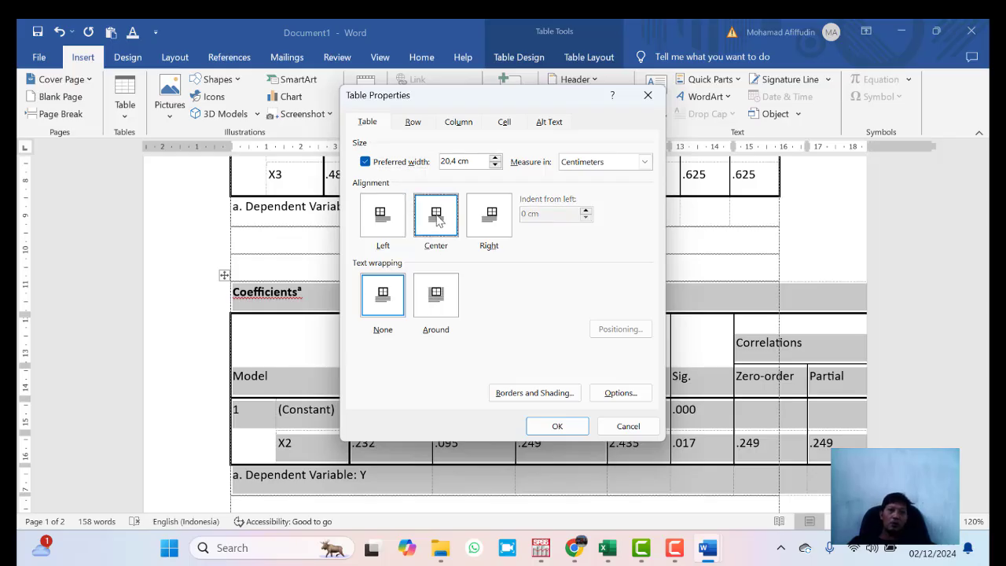
left_click(594, 162)
left_click(598, 177)
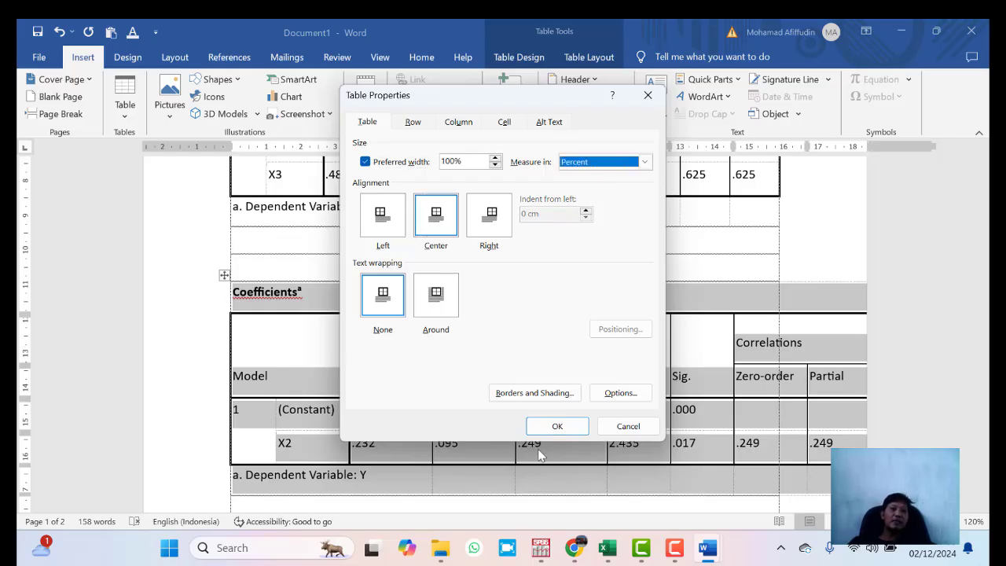
left_click(556, 426)
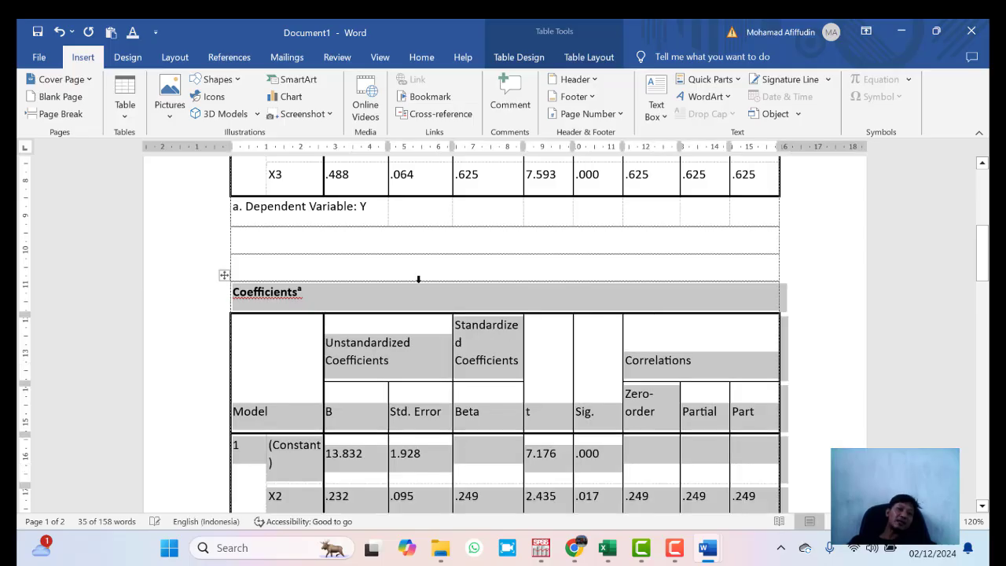
left_click(386, 272)
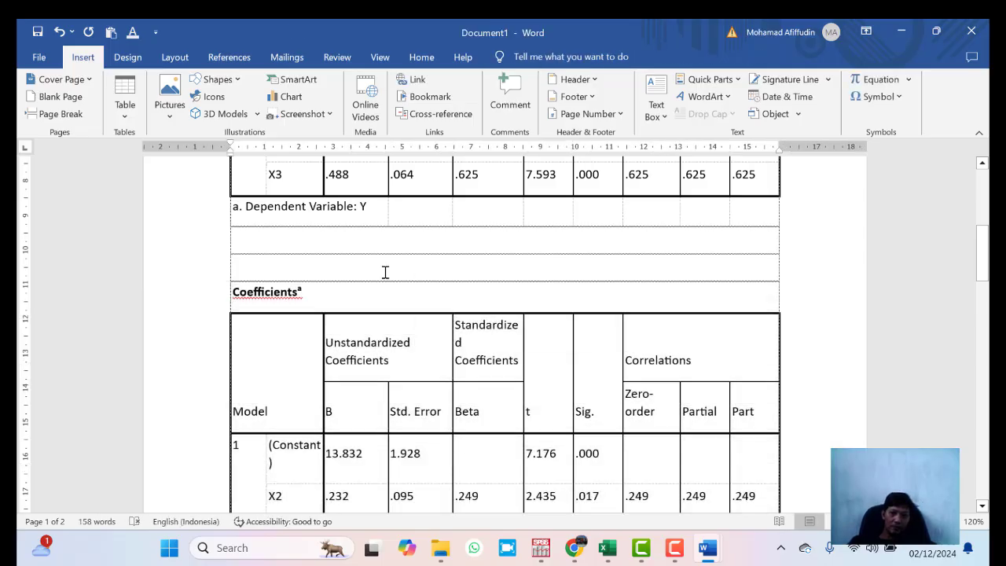
scroll(404, 307, "down", 1)
scroll(404, 312, "up", 2)
scroll(406, 317, "down", 4)
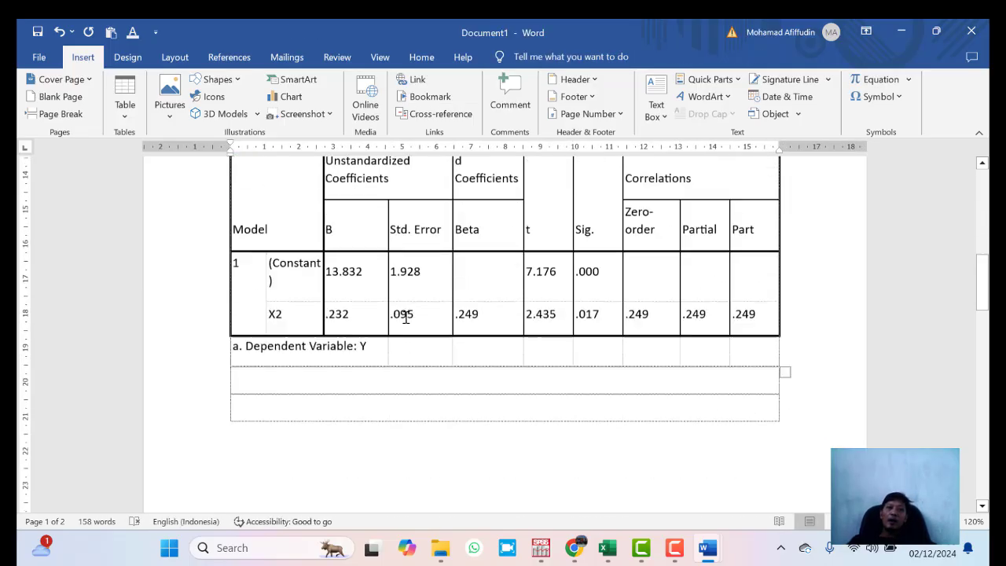
- Add a blank line in the empty space below the X2 Coefficients table
scroll(406, 319, "down", 8)
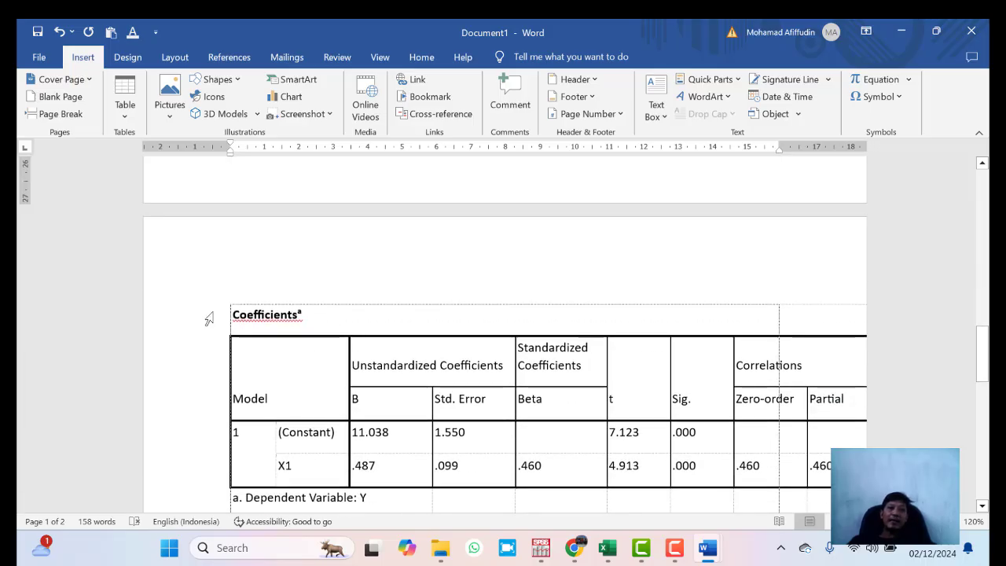
scroll(299, 344, "up", 1)
left_click(288, 366)
scroll(285, 349, "up", 2)
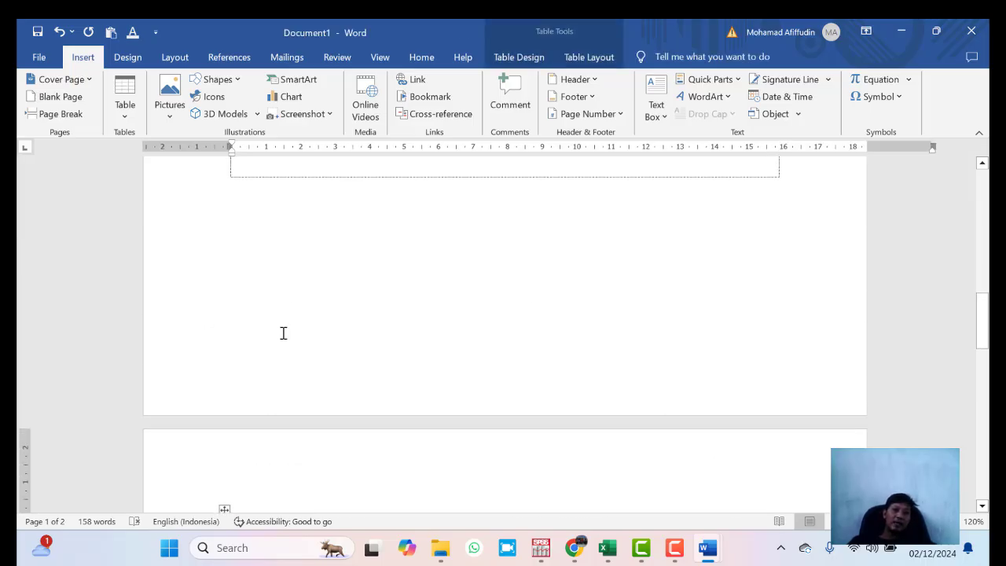
scroll(260, 208, "up", 2)
left_click(265, 213)
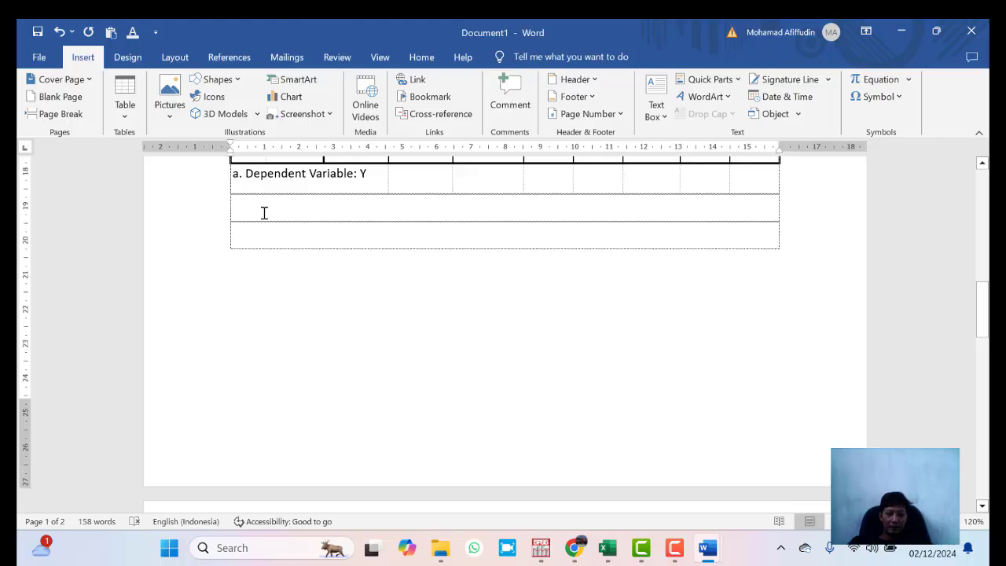
key("Return")
scroll(314, 370, "down", 1)
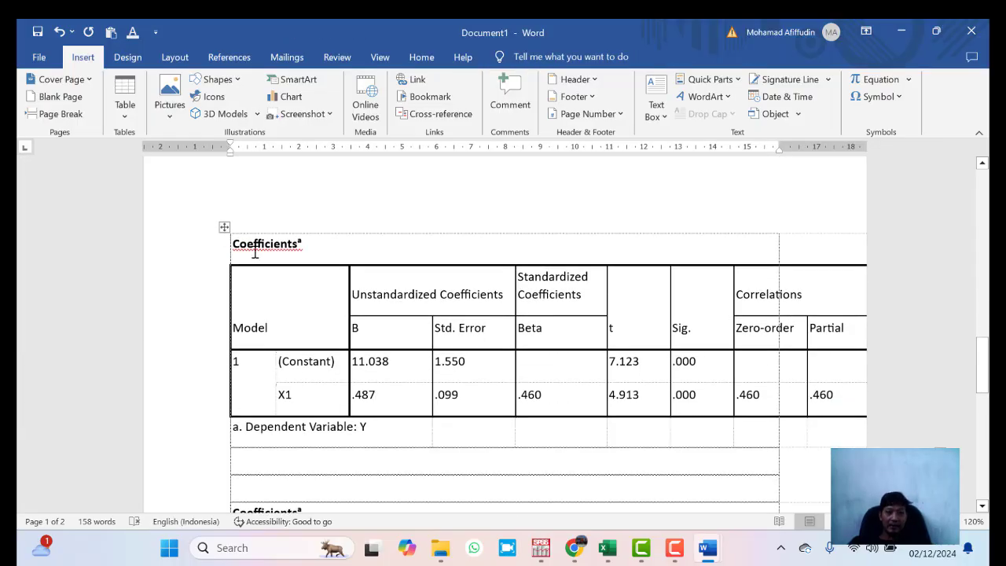
- Centre the X1 Coefficients table on the page and set its preferred width to 100 percent
left_click(224, 227)
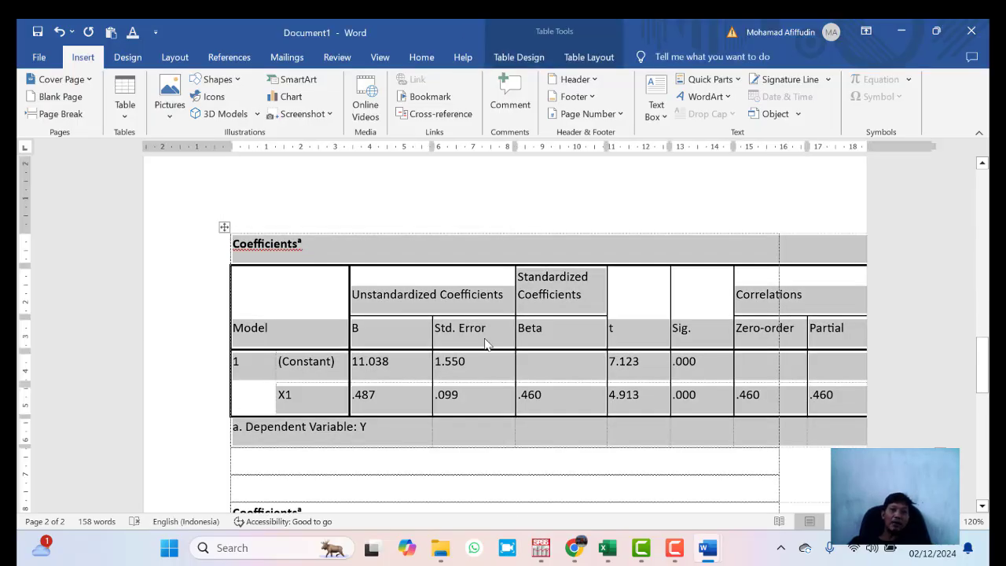
right_click(486, 343)
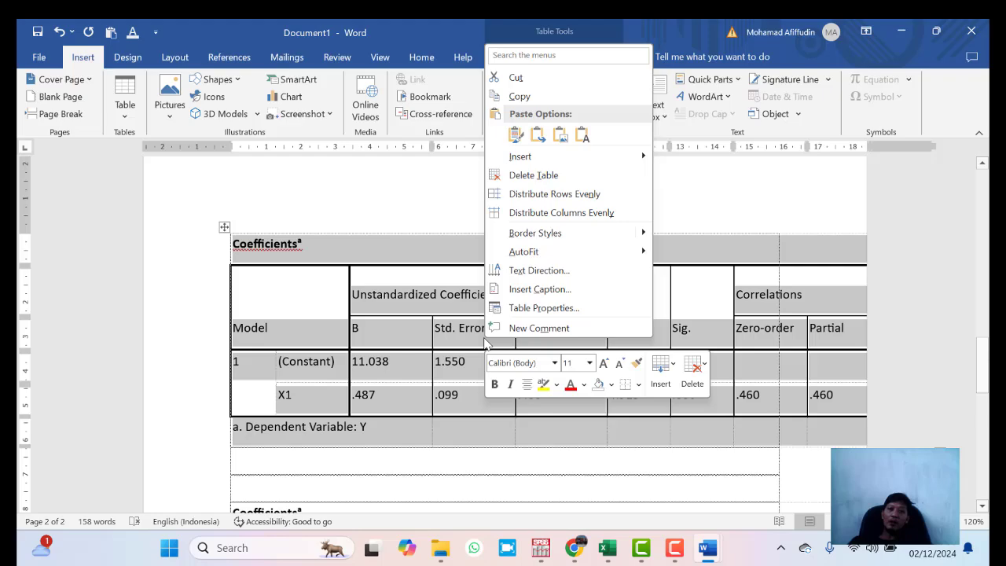
left_click(593, 313)
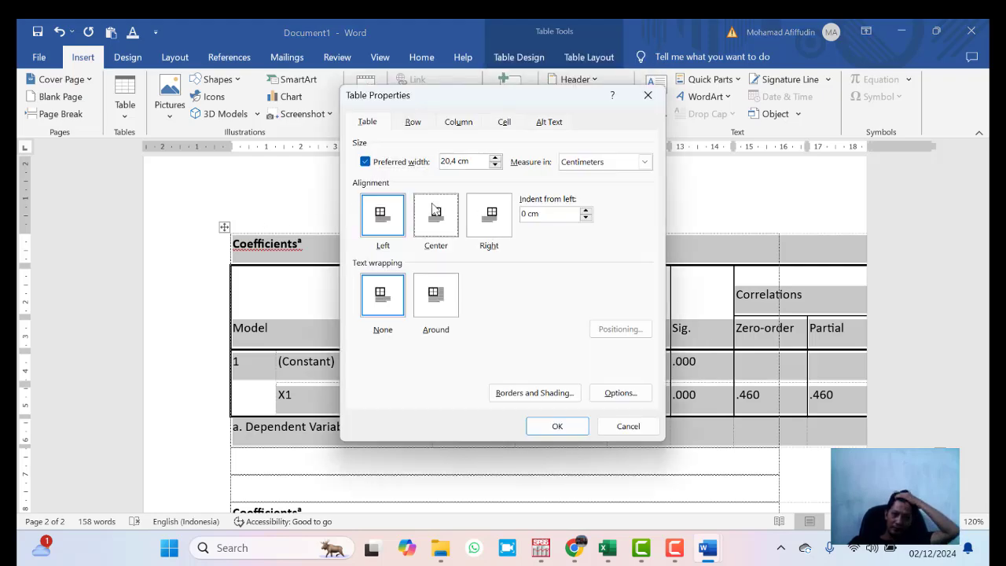
left_click(437, 219)
left_click(574, 163)
left_click(595, 180)
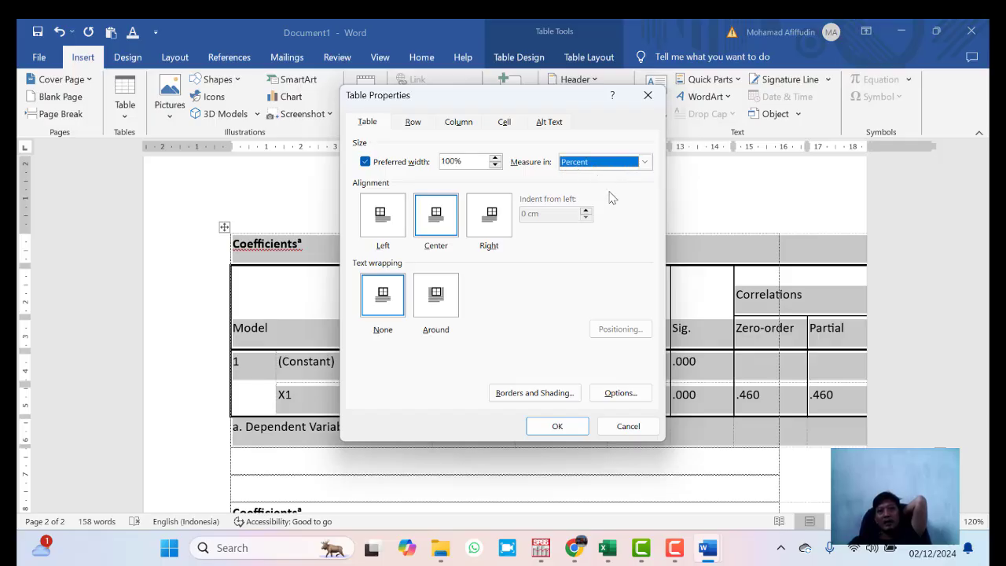
left_click(557, 426)
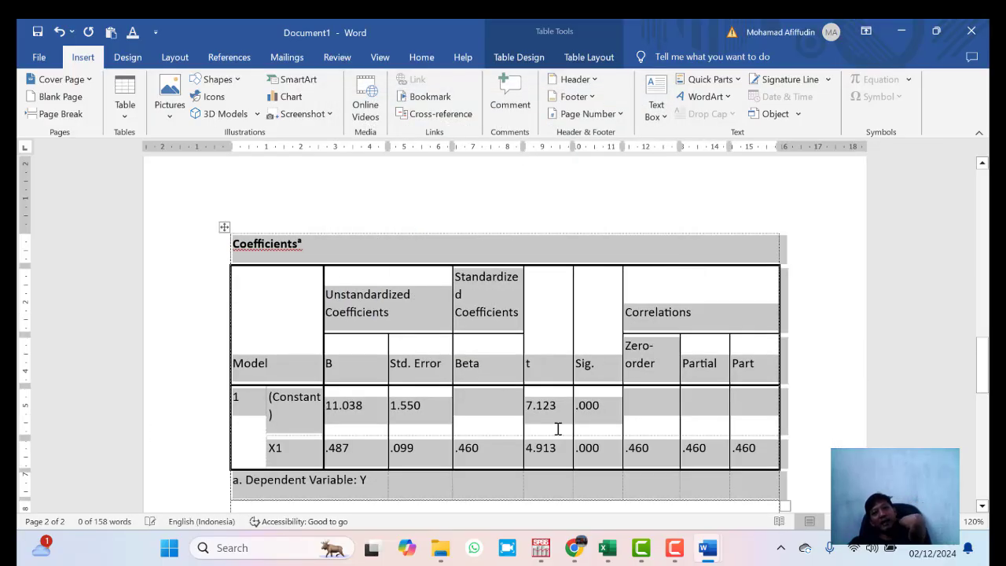
- Centre the three-predictor Coefficients table on the page and set its preferred width to 100 percent
scroll(556, 428, "down", 1)
scroll(556, 425, "down", 6)
scroll(343, 182, "up", 3)
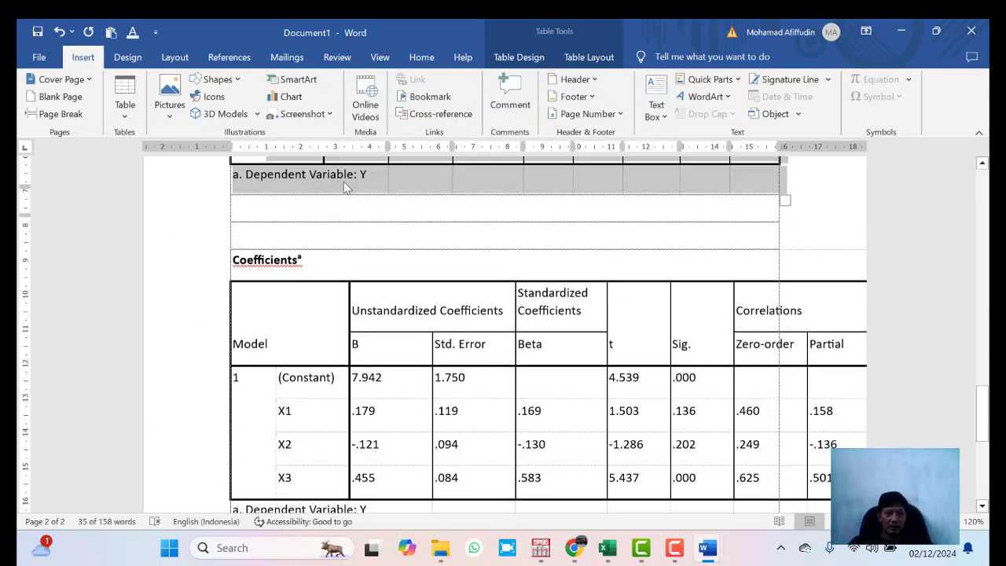
left_click(285, 324)
left_click(225, 336)
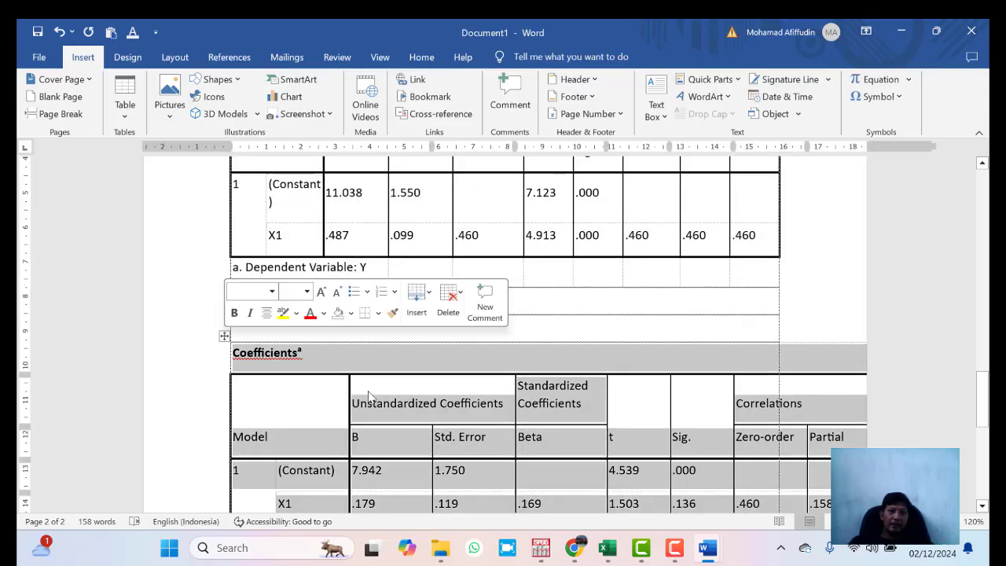
right_click(359, 370)
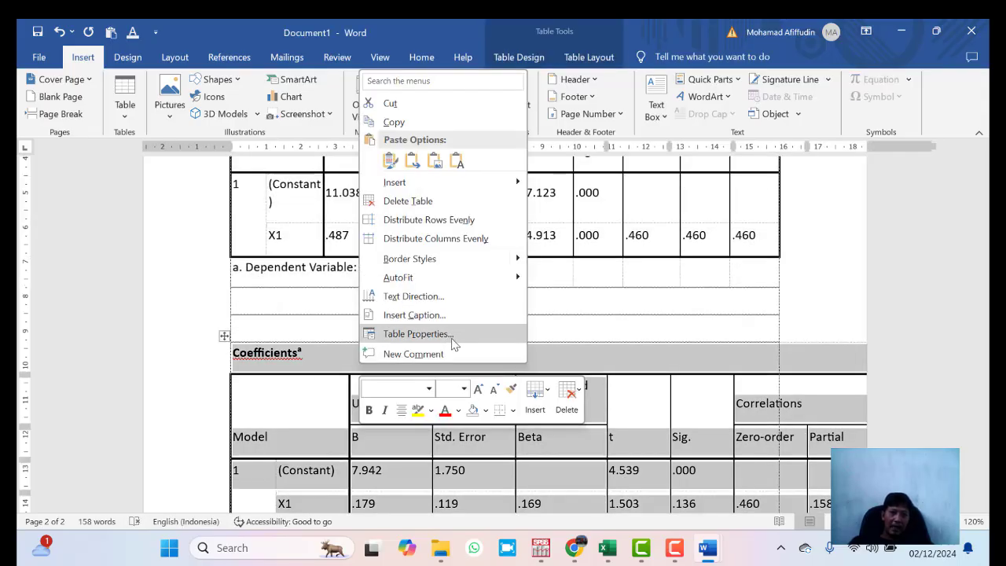
left_click(405, 333)
left_click(432, 229)
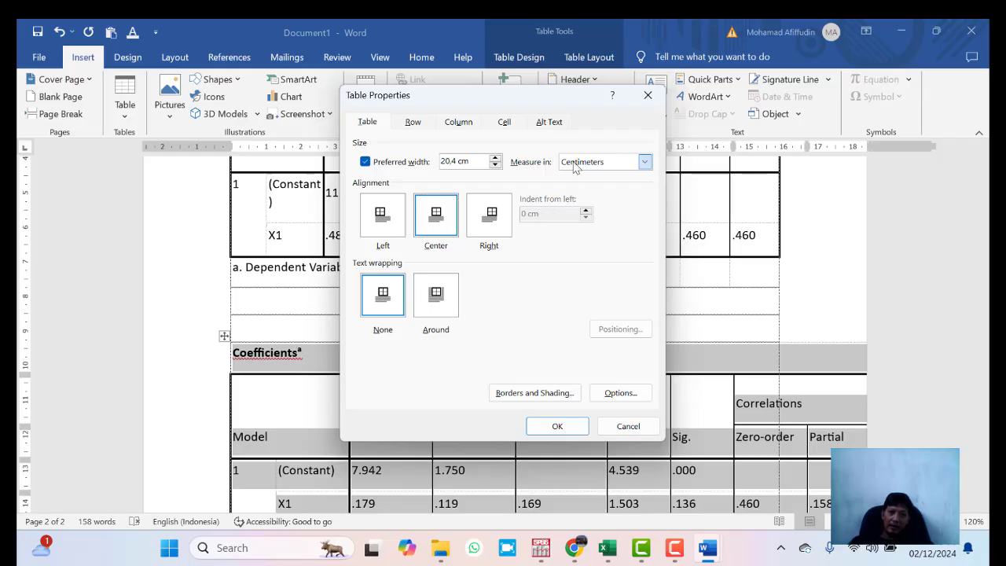
left_click(644, 162)
left_click(574, 177)
left_click(558, 426)
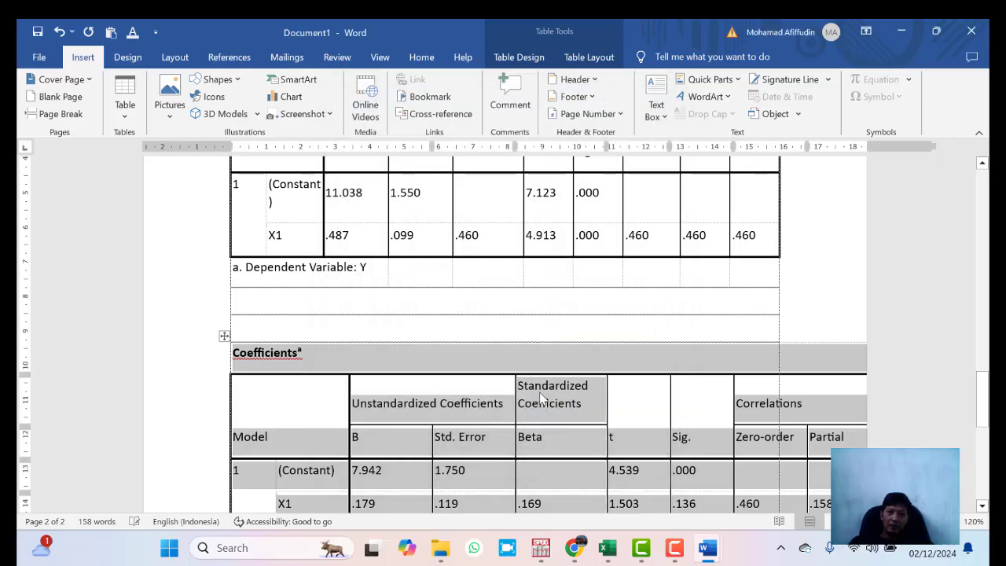
left_click(657, 352)
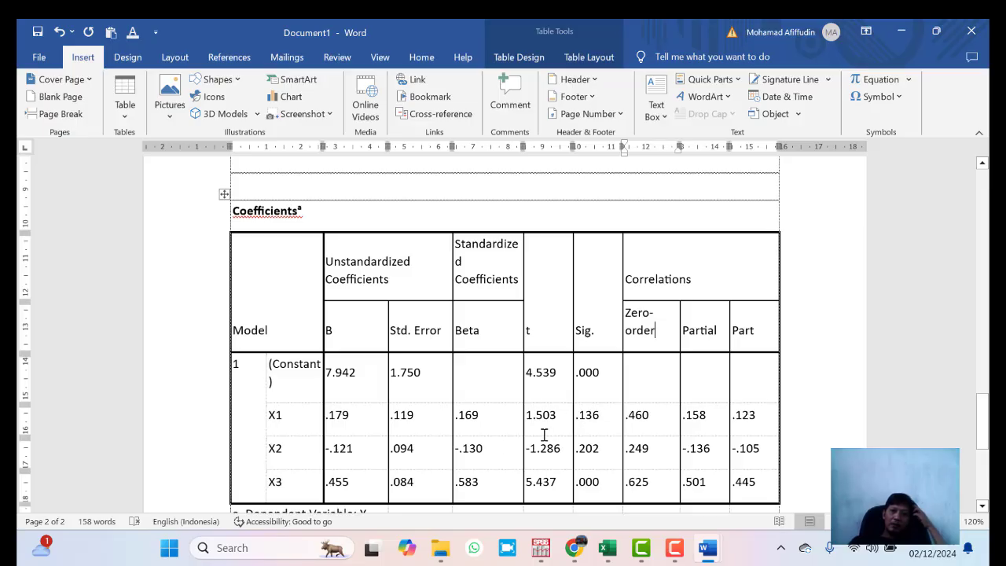
- Examine the Sig. value of X1, the other predictors and the dependent variable Y in the three-predictor Coefficients table
left_click(280, 420)
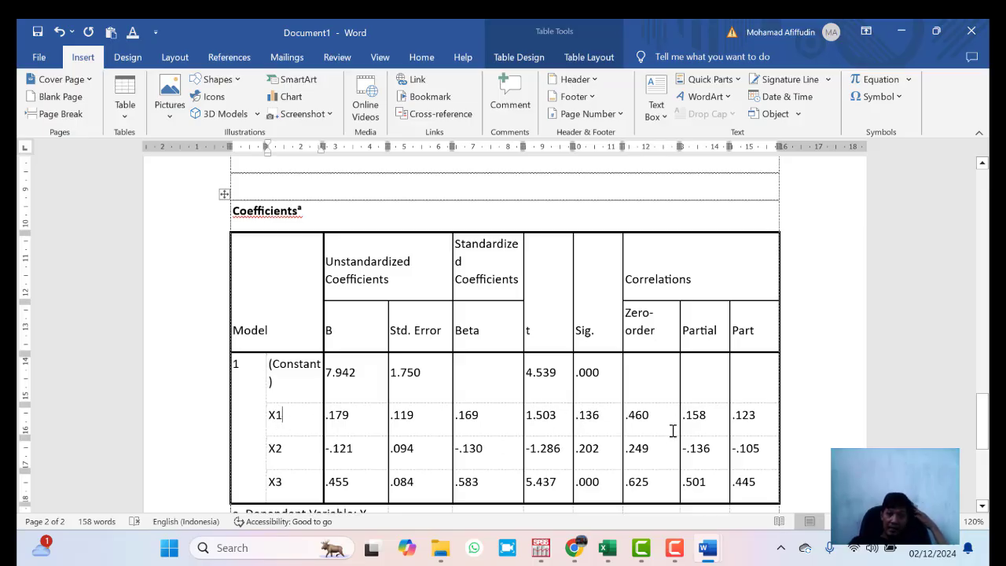
left_click(586, 418)
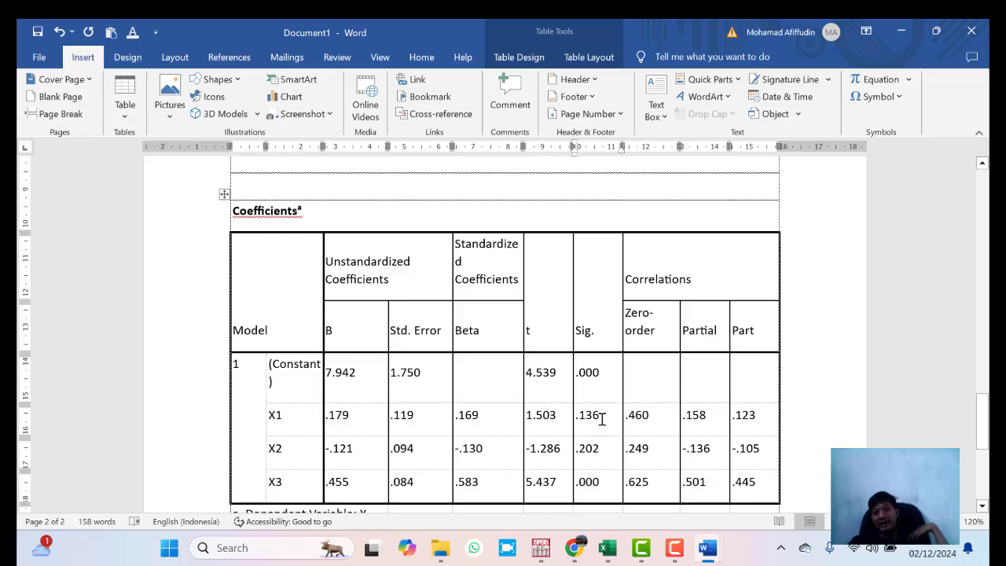
double_click(588, 415)
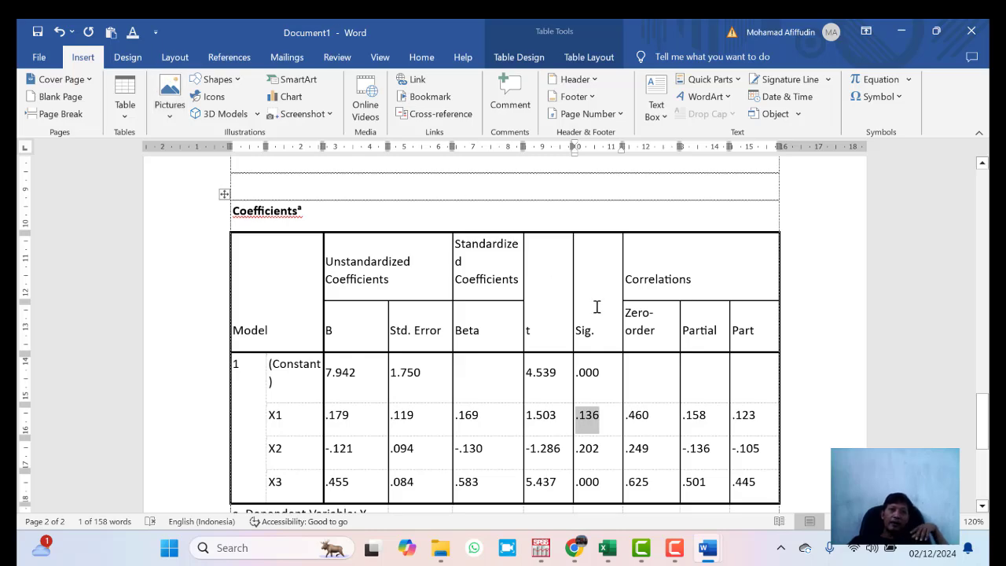
scroll(613, 398, "down", 2)
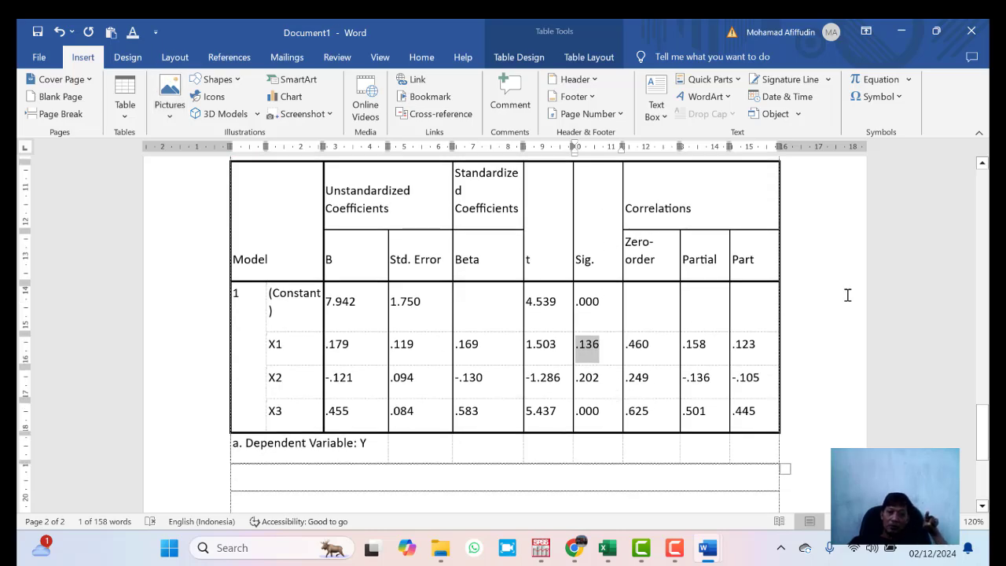
left_click(362, 445)
double_click(362, 445)
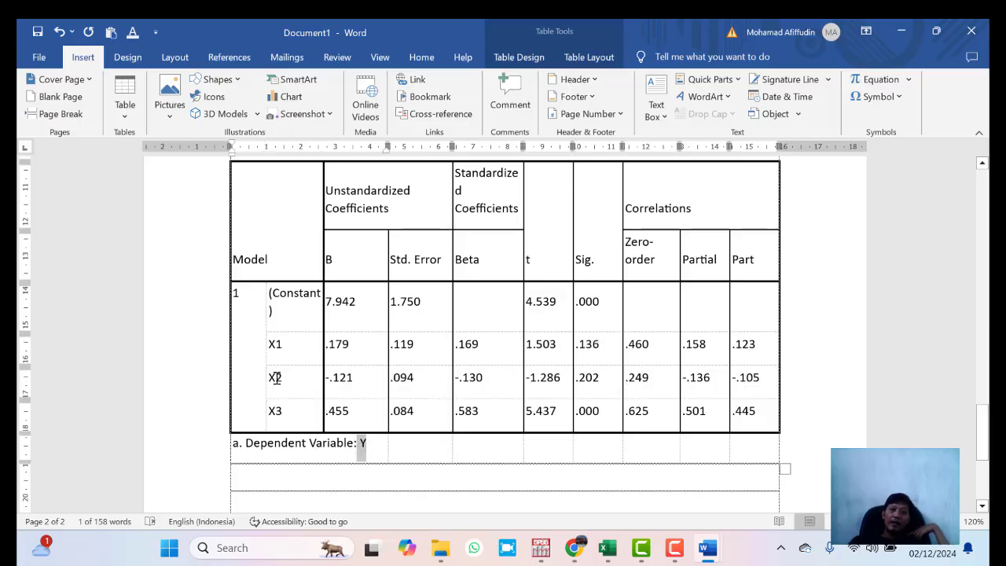
left_click_drag(276, 380, 292, 409)
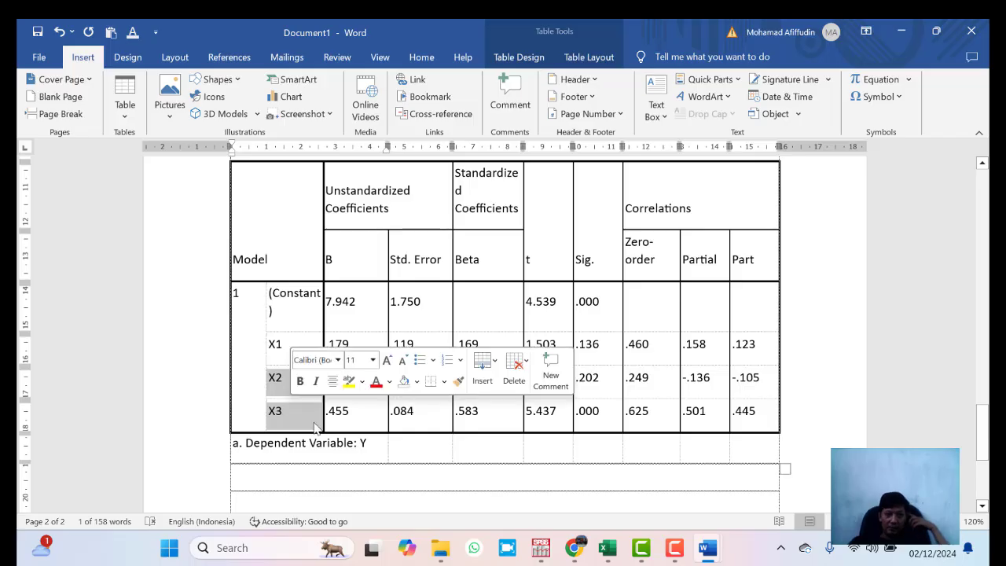
left_click(376, 444)
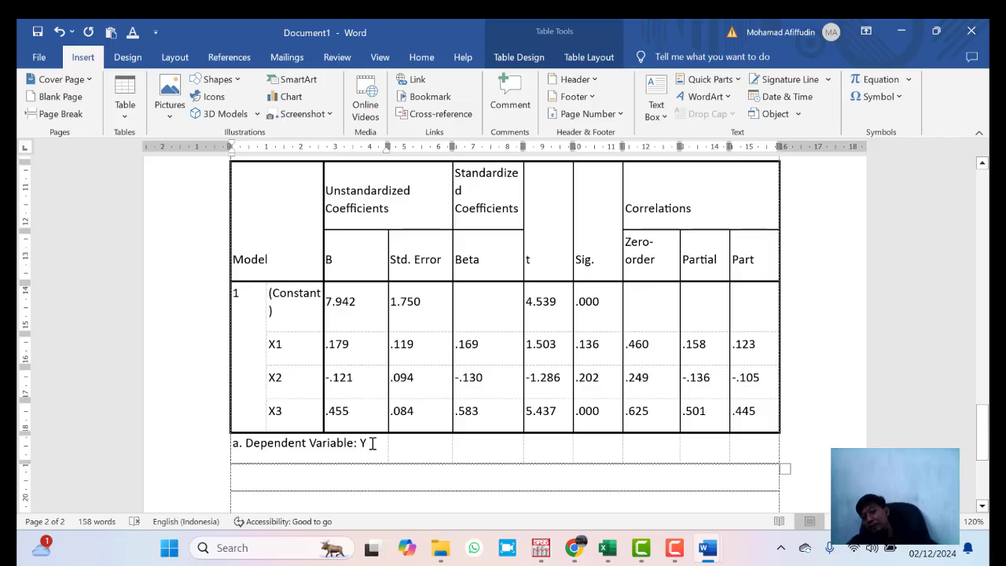
left_click_drag(294, 342, 254, 341)
left_click(302, 356)
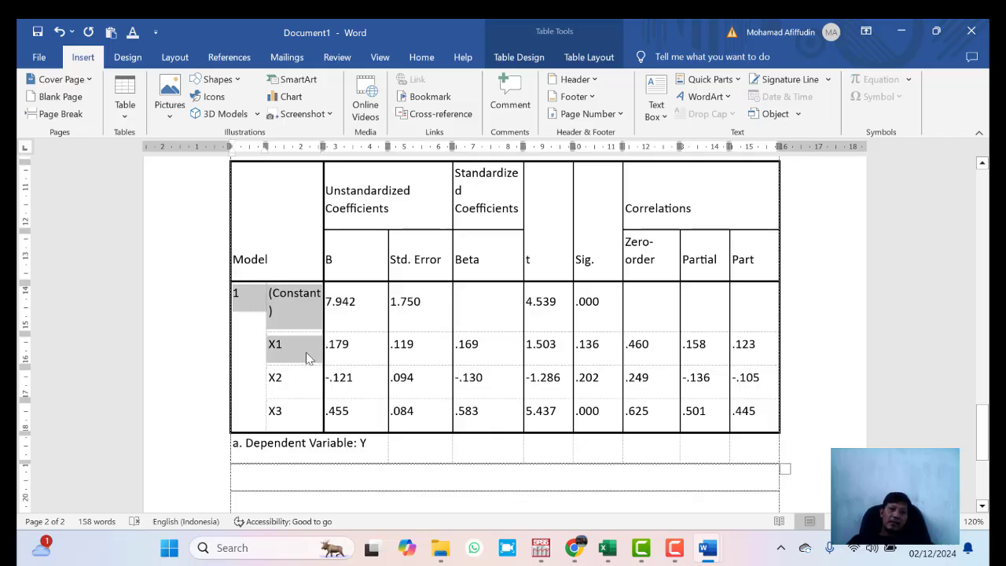
left_click(306, 353)
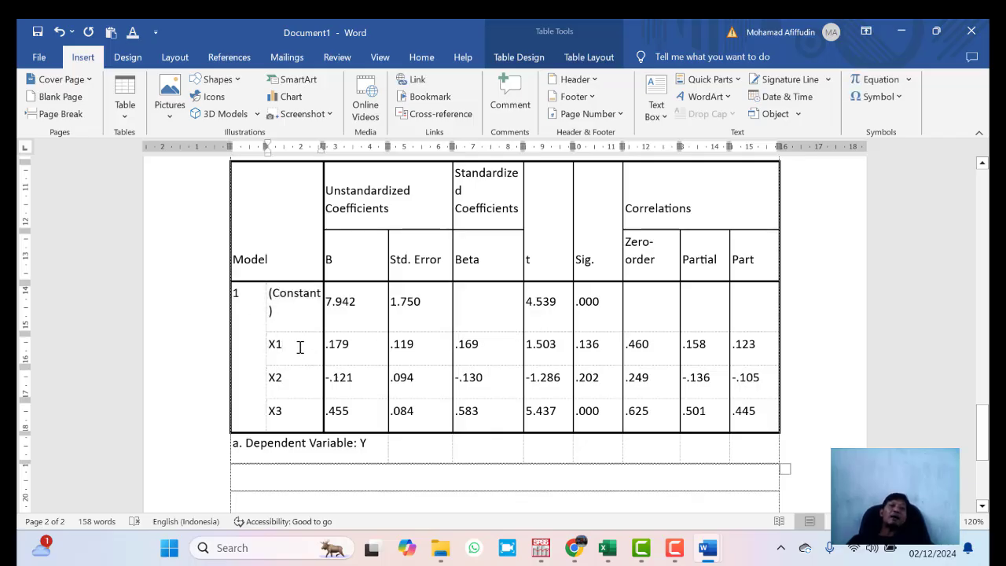
left_click_drag(298, 347, 279, 346)
left_click(371, 445)
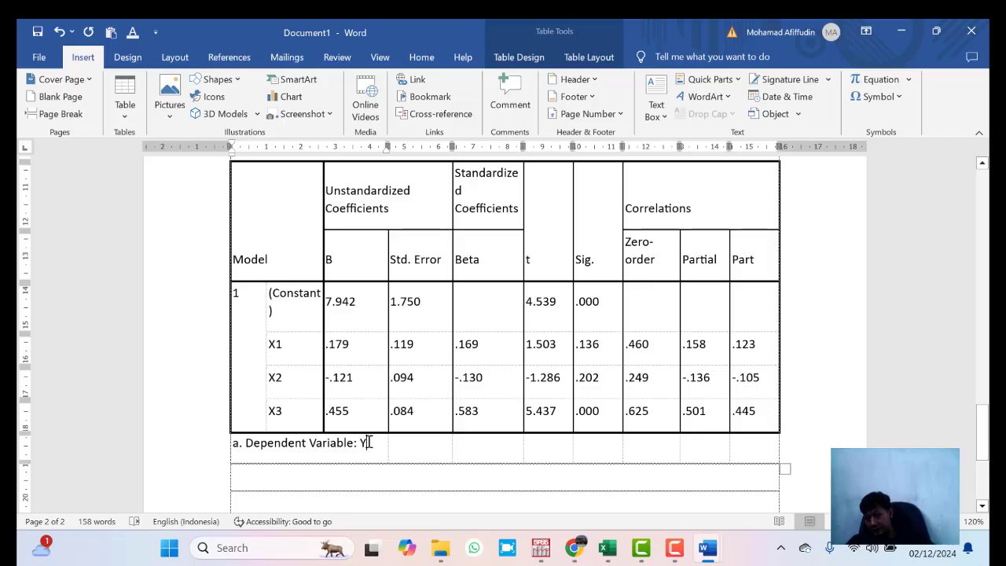
left_click(291, 354)
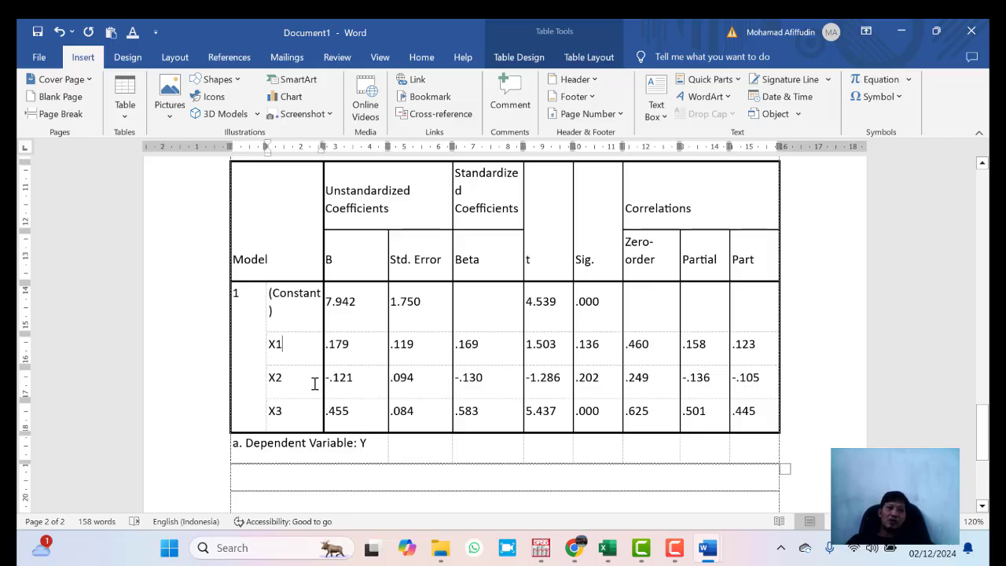
left_click(370, 444)
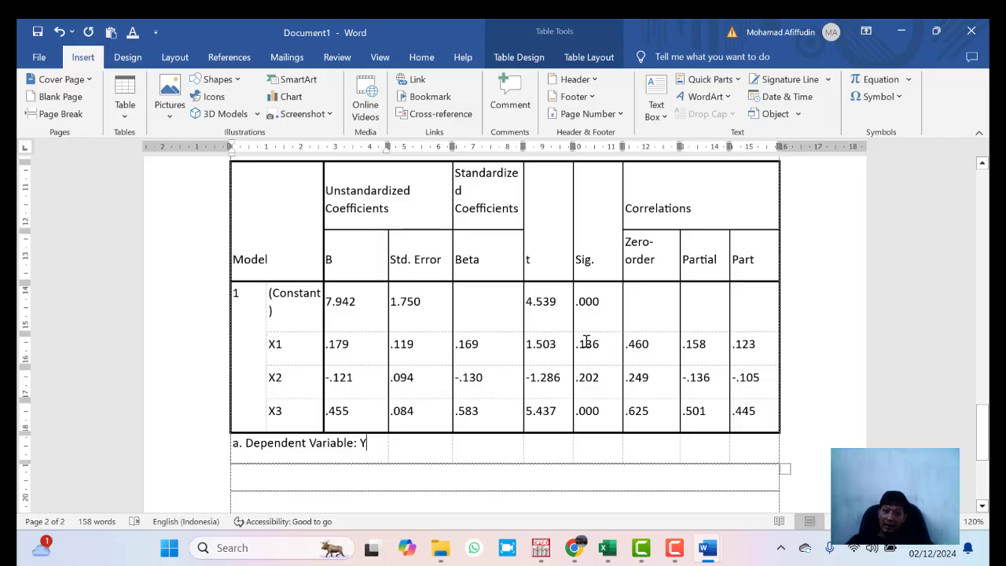
- Highlight the Sig. value of X1 in yellow in the three-predictor Coefficients table
mouse_move(586, 343)
left_mouse_down()
mouse_move(575, 343)
mouse_move(602, 344)
mouse_move(576, 343)
left_mouse_up()
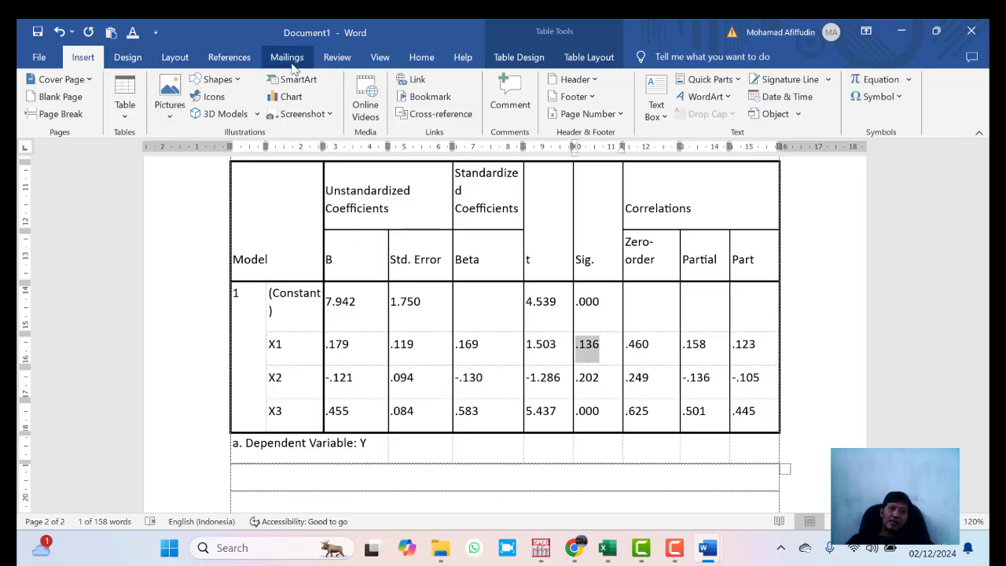
left_click(421, 58)
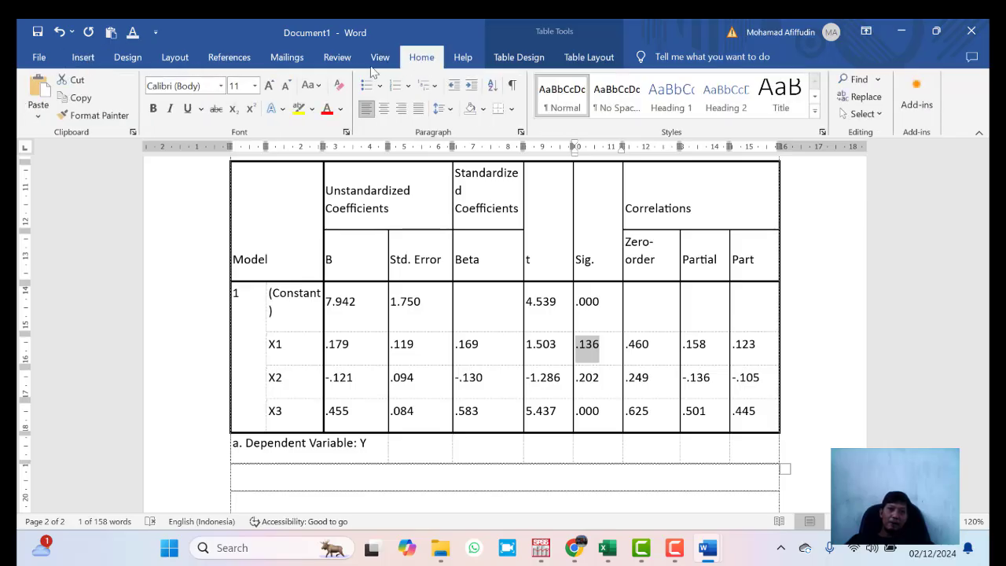
left_click(298, 108)
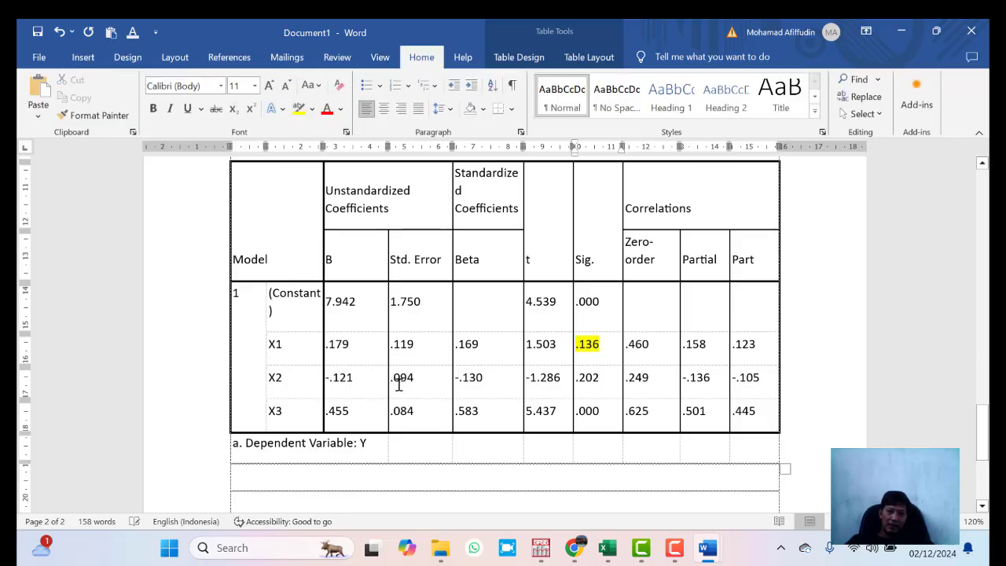
- Highlight the t value of X1 in yellow in the single-predictor X1 Coefficients table
scroll(398, 384, "down", 5)
scroll(398, 385, "up", 2)
scroll(395, 409, "down", 1)
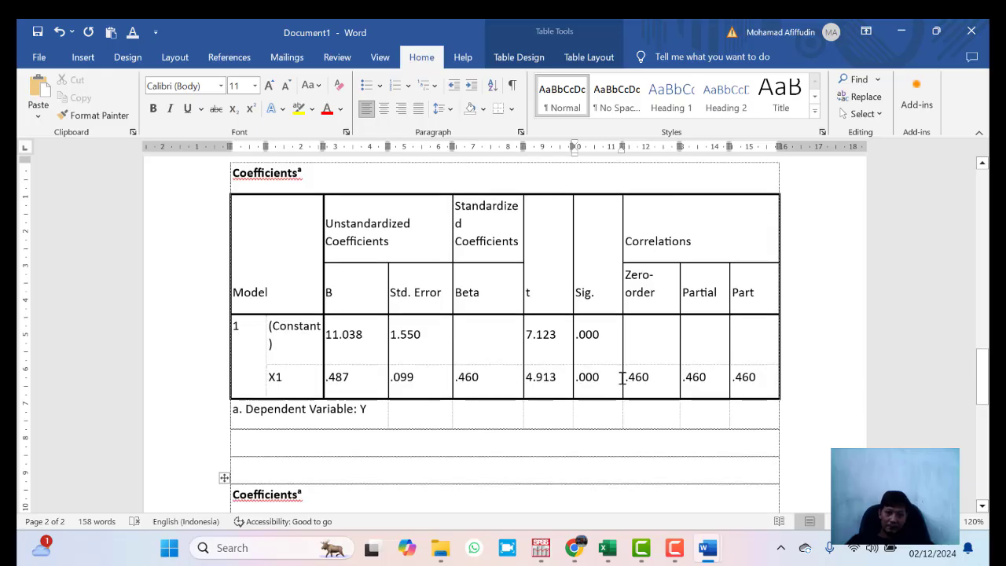
left_click_drag(558, 379, 537, 374)
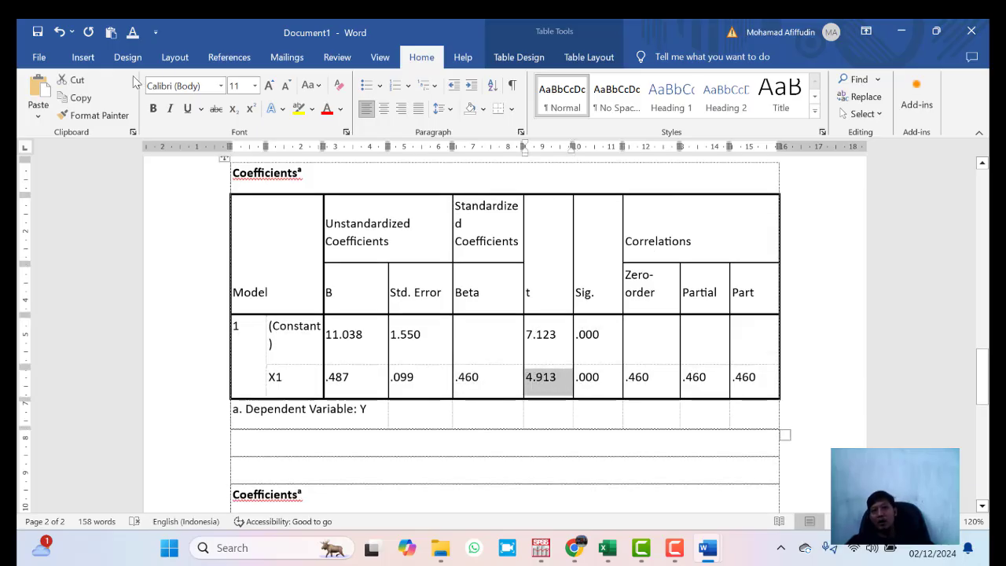
left_click(299, 108)
left_click(542, 377)
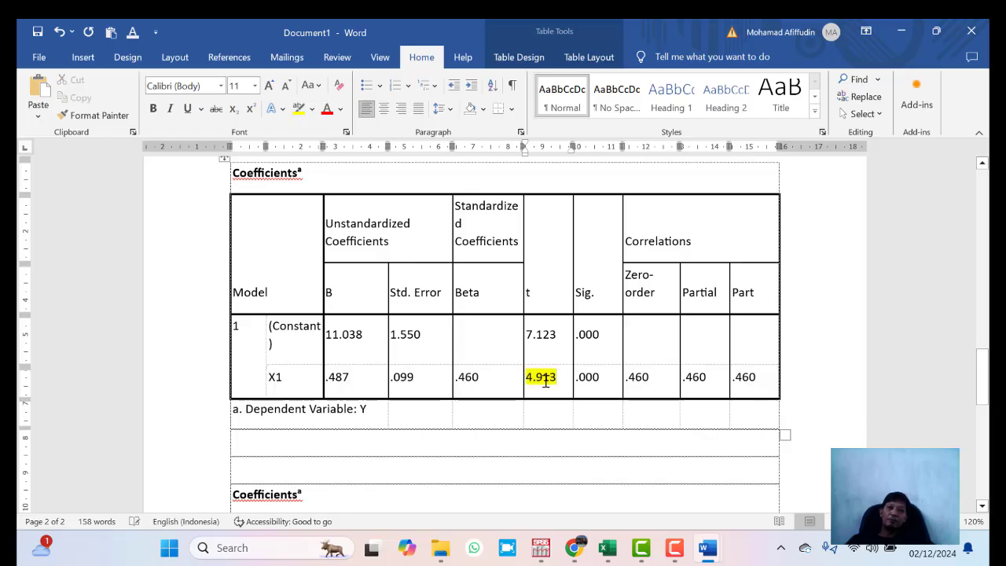
left_click(372, 408)
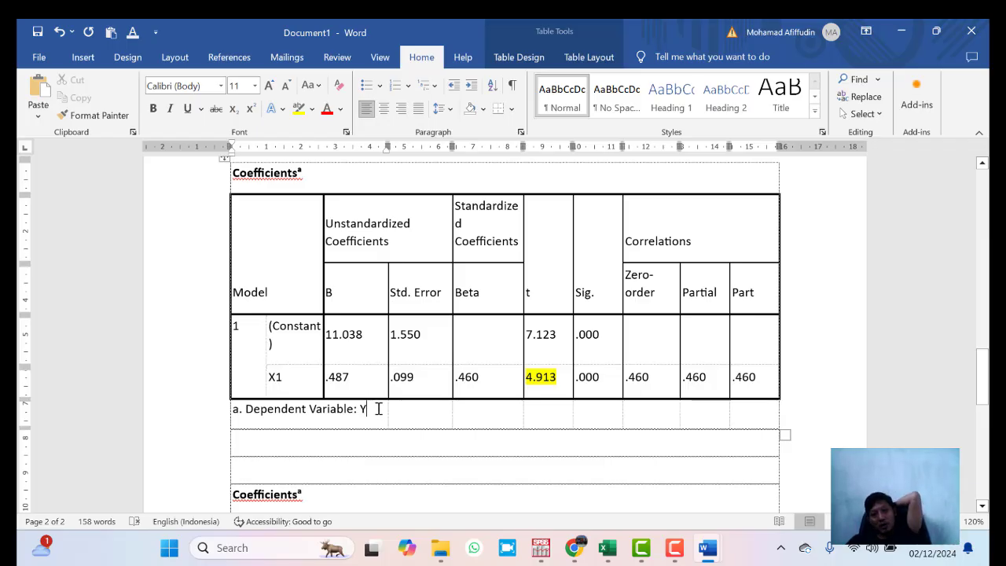
scroll(379, 409, "down", 5)
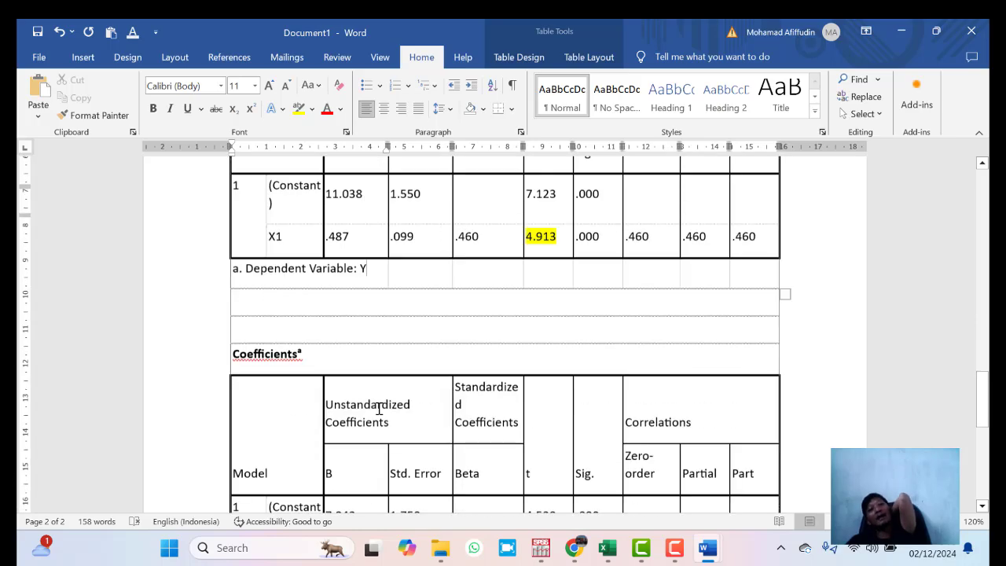
- Examine the predictors X1, X2 and X3 and their Sig. values in the three-predictor Coefficients table
left_click_drag(276, 272, 294, 334)
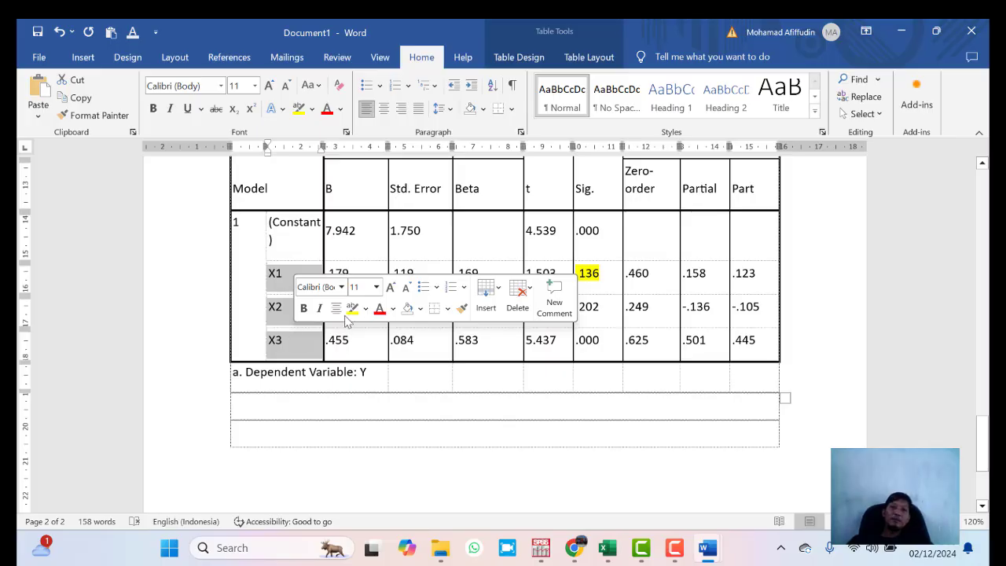
left_click(684, 258)
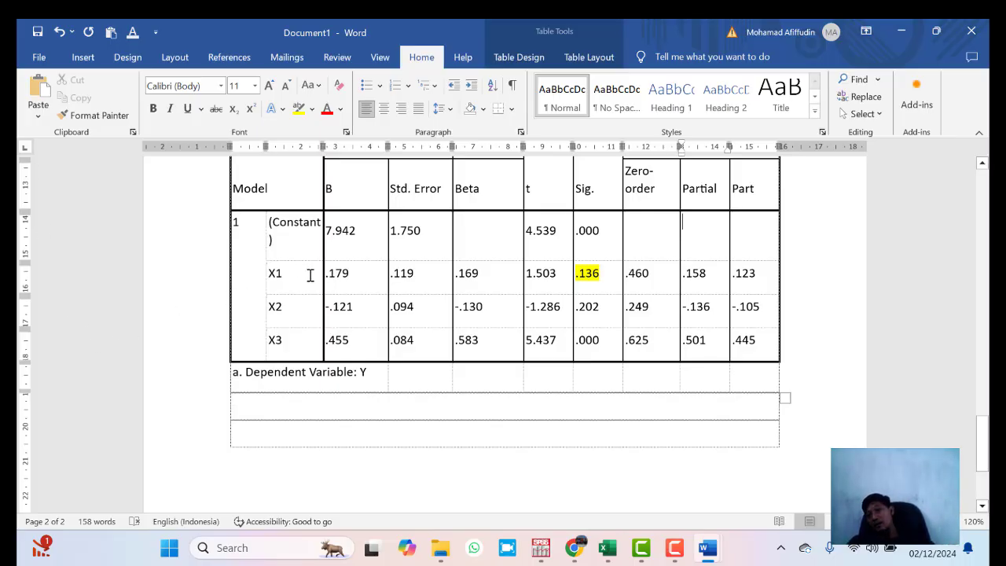
left_click_drag(275, 271, 299, 344)
left_click(298, 343)
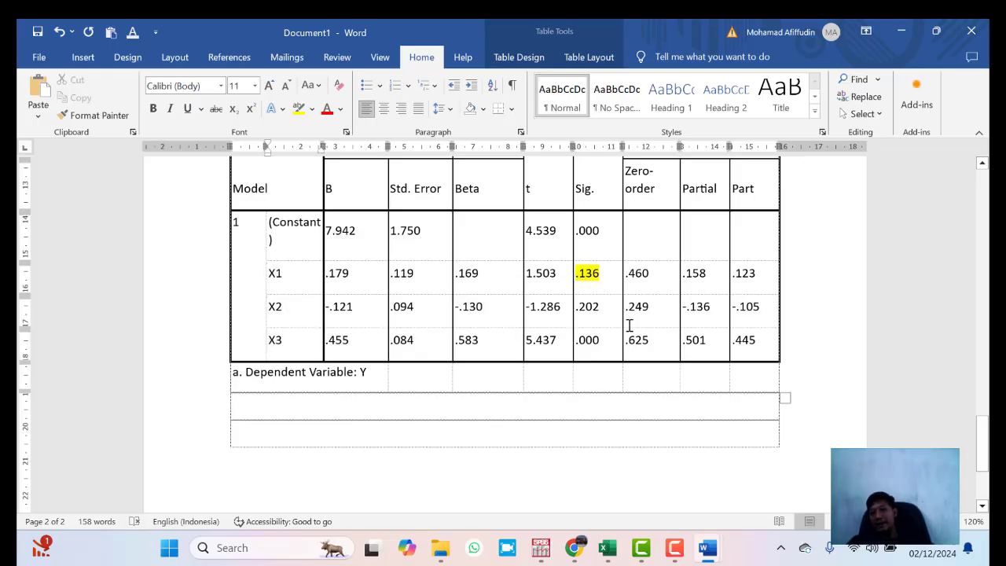
left_click_drag(601, 314, 601, 344)
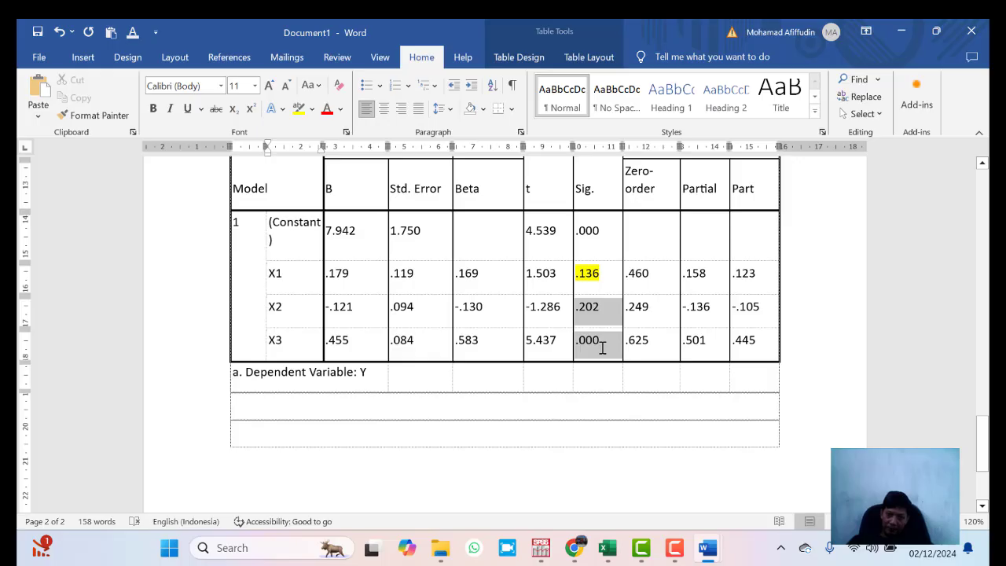
left_click(389, 283)
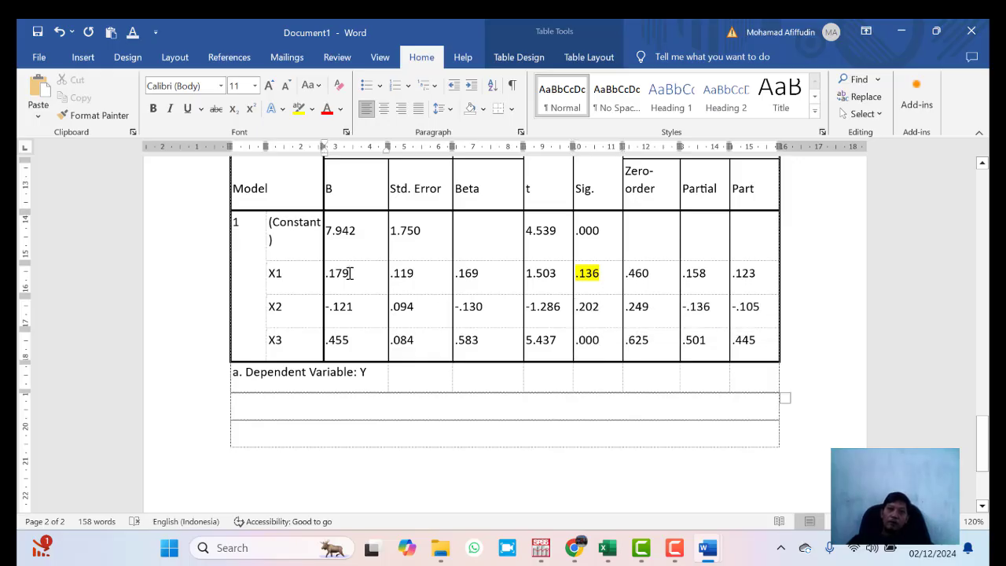
left_click(258, 275)
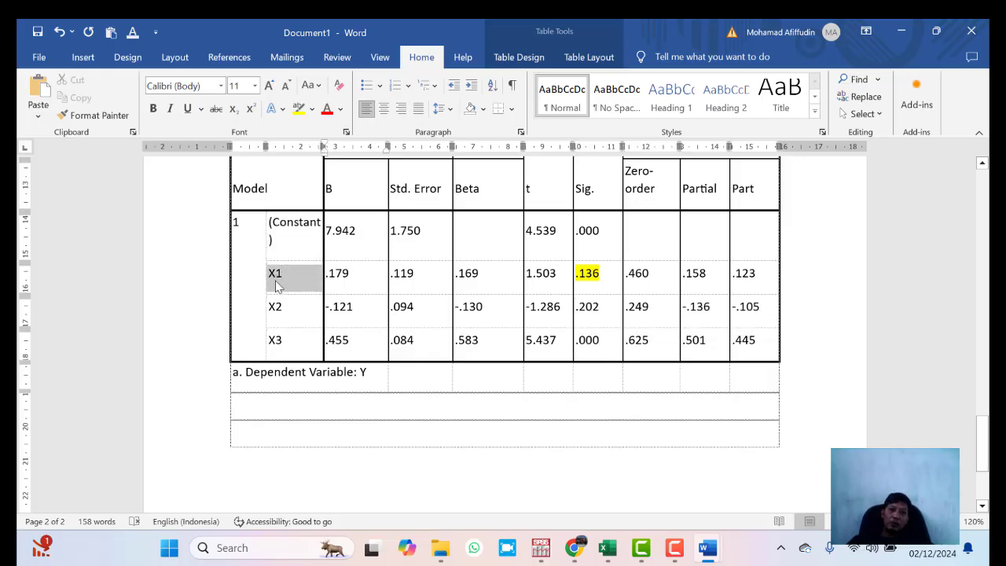
left_click(277, 285)
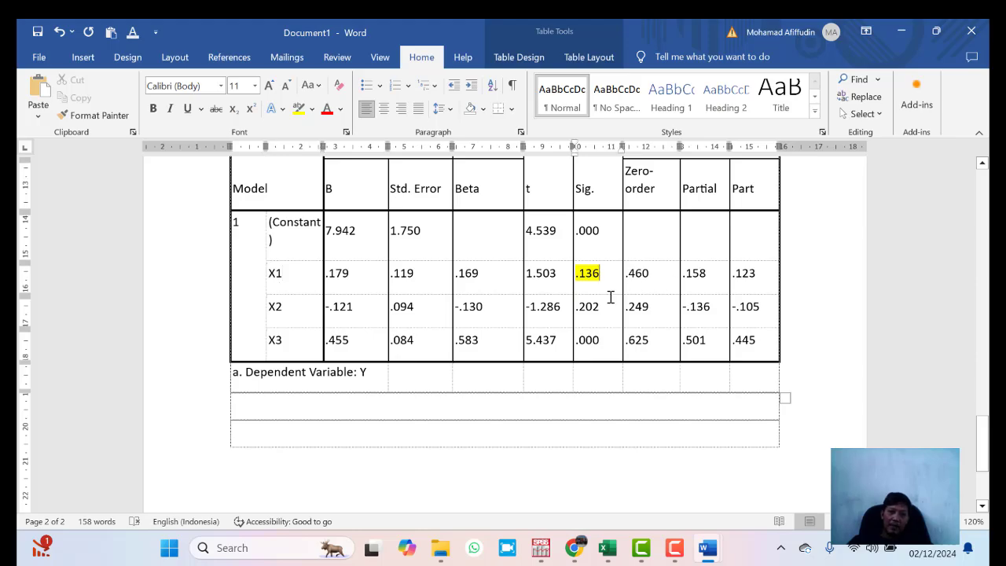
left_click_drag(590, 303, 606, 344)
left_click(609, 355)
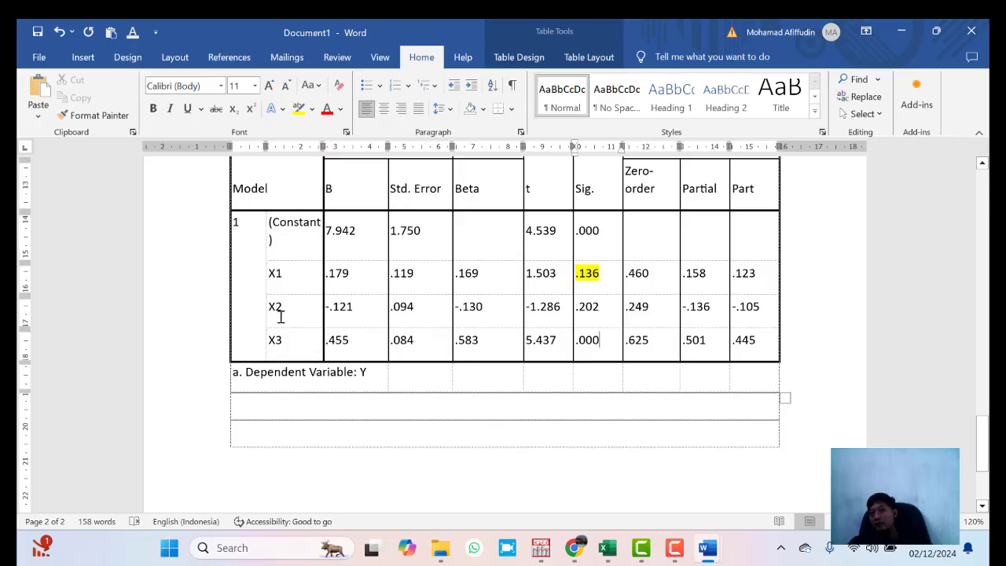
left_click_drag(272, 308, 299, 344)
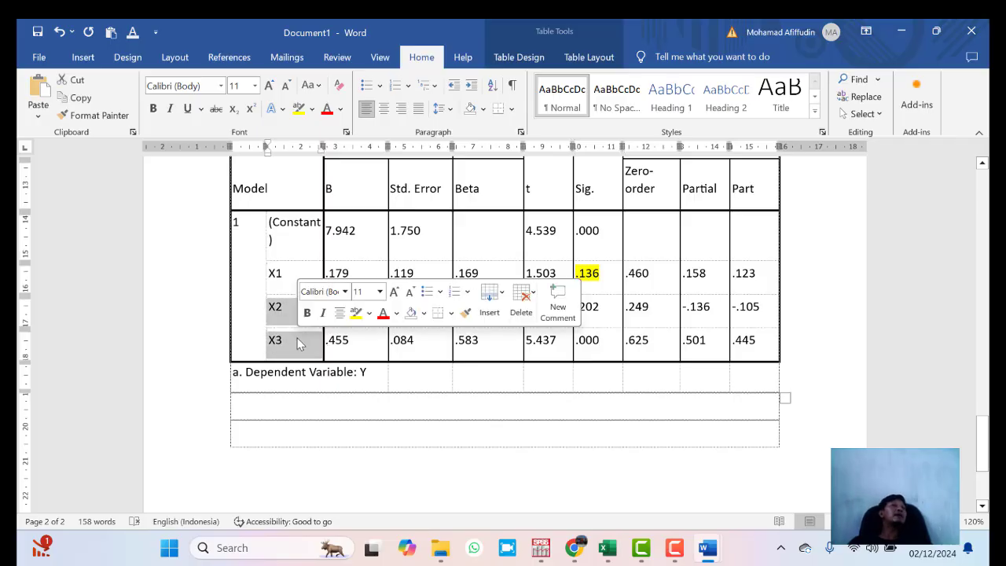
left_click(576, 433)
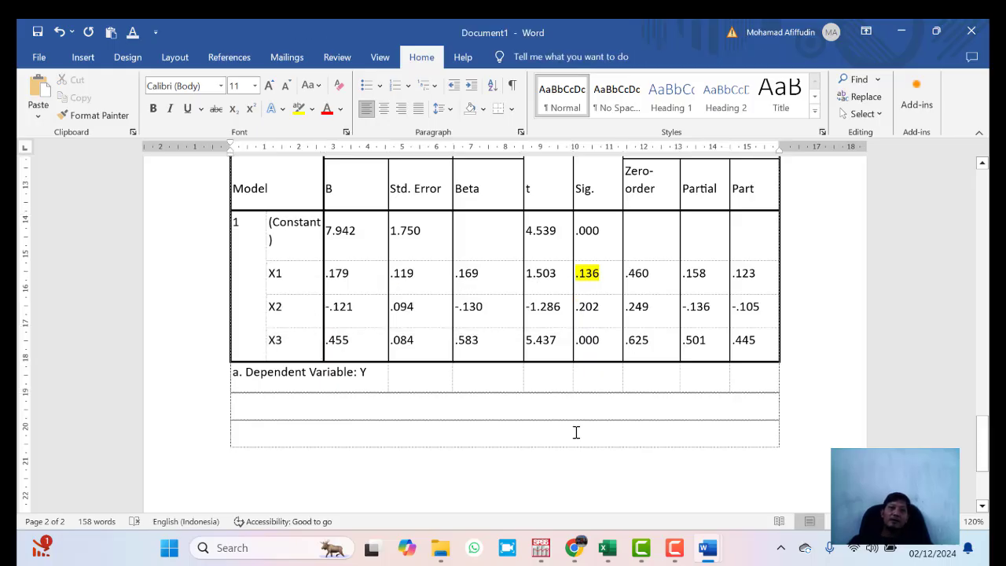
mouse_move(669, 560)
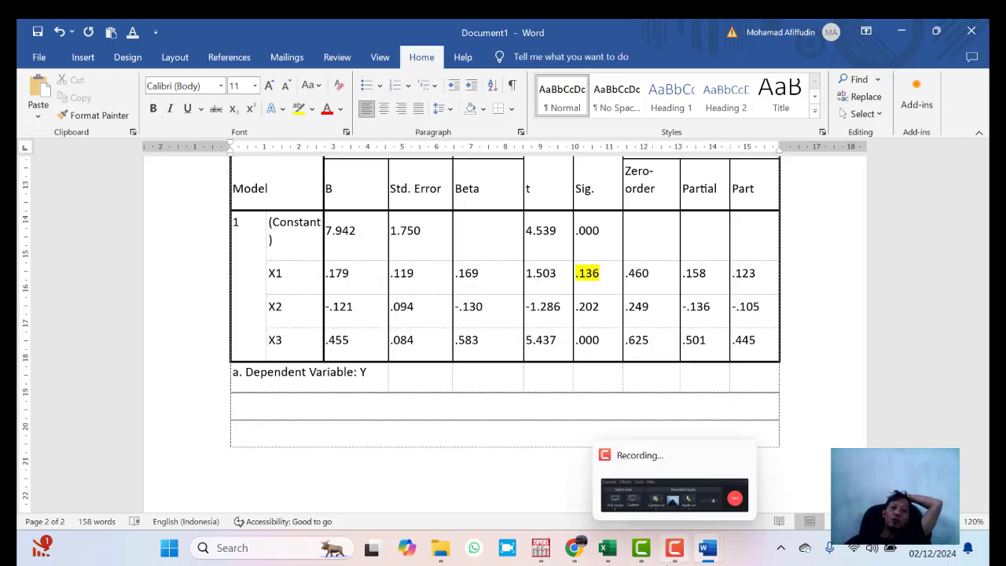
left_click(649, 288)
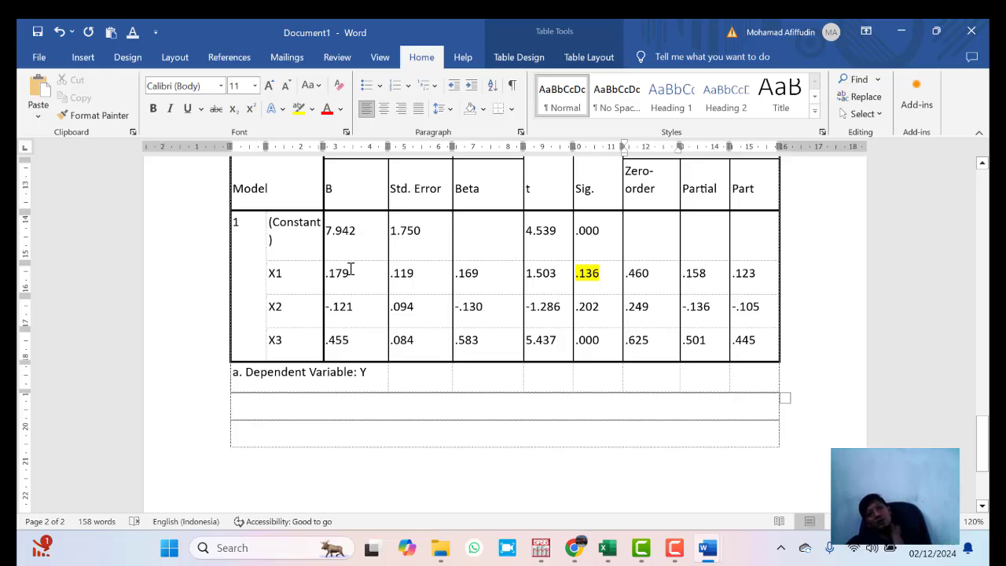
left_click_drag(274, 273, 302, 346)
left_click(303, 346)
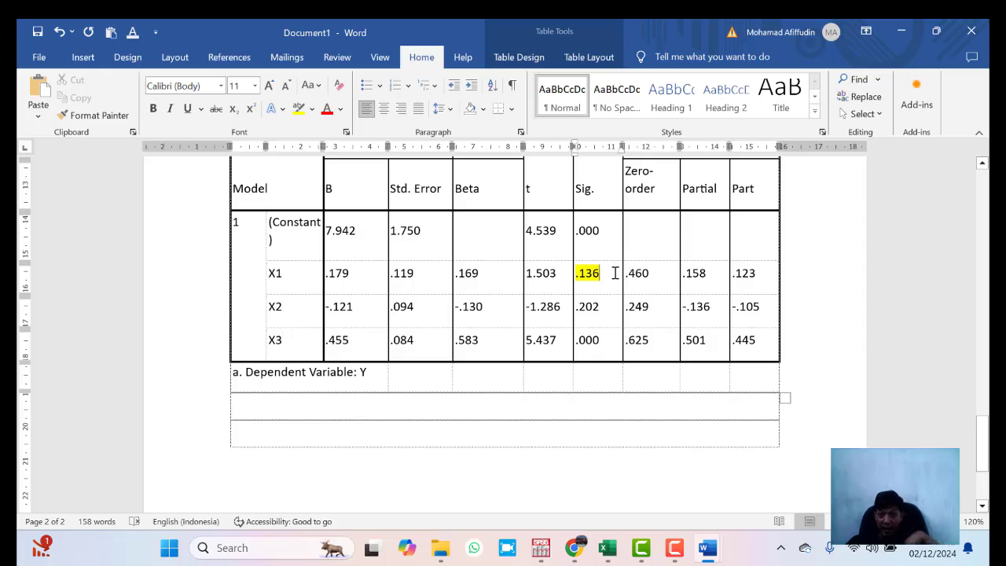
- Compare the highlighted X1 values between the single-predictor and three-predictor Coefficients tables
scroll(616, 271, "up", 10)
scroll(618, 283, "down", 5)
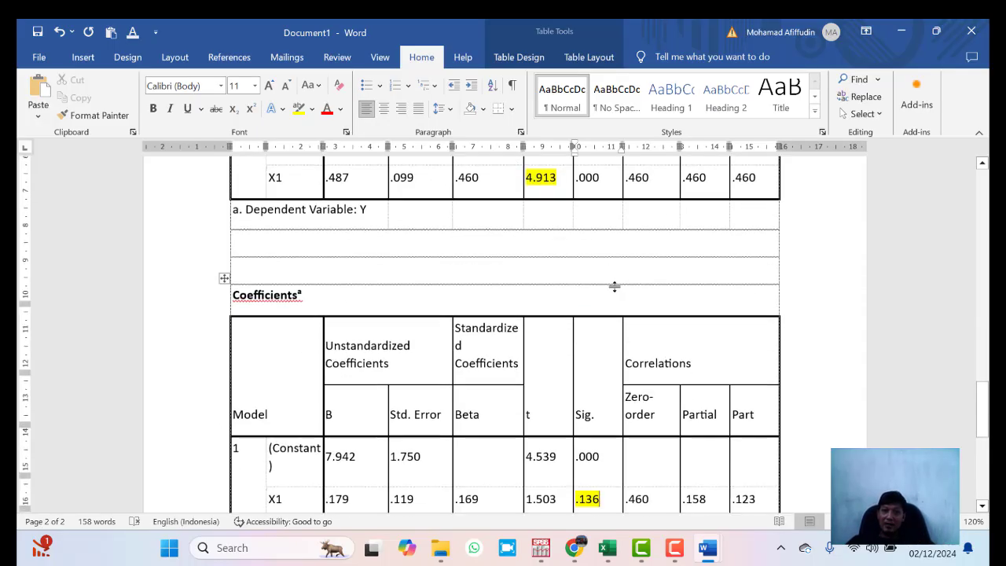
scroll(615, 285, "up", 2)
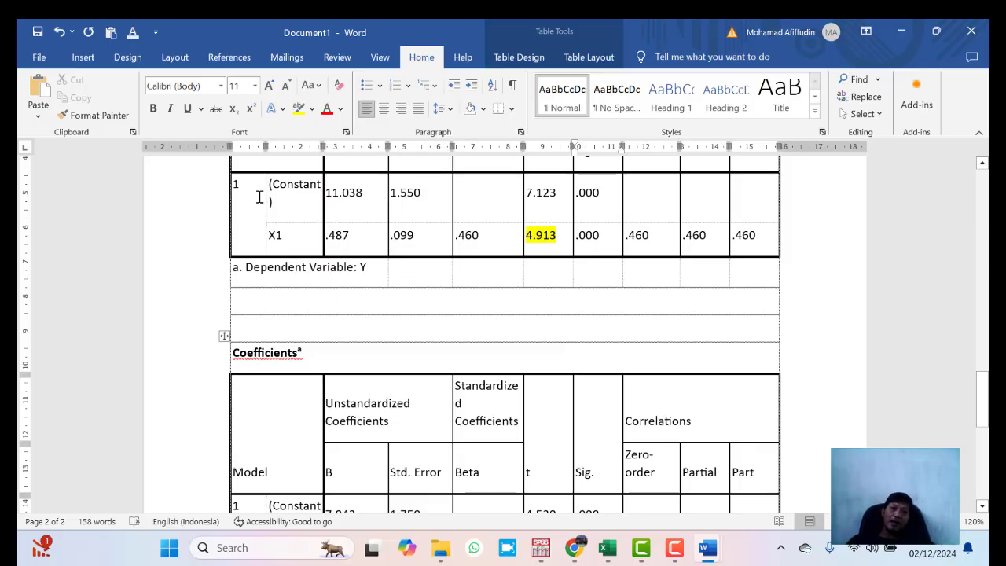
scroll(315, 218, "up", 5)
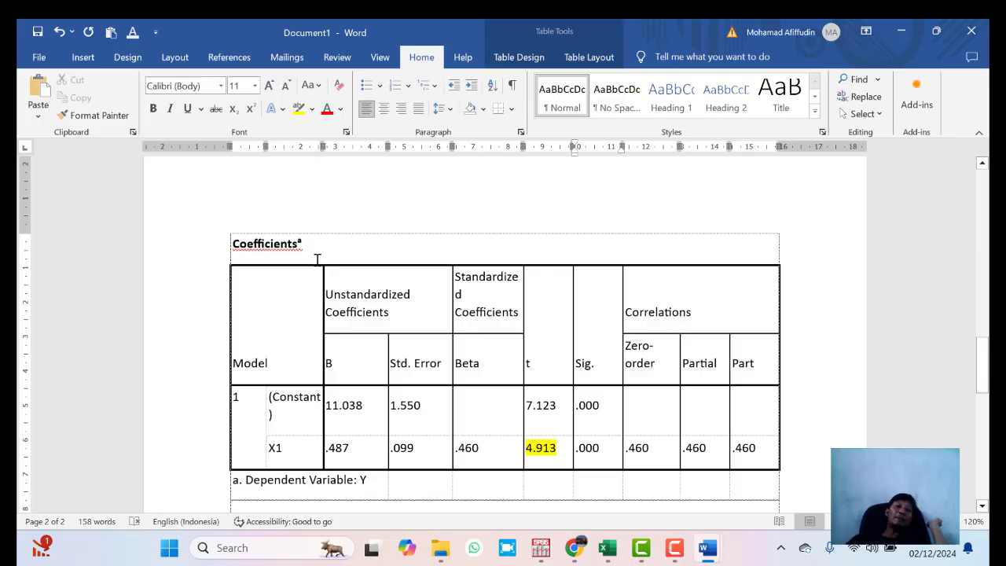
scroll(317, 259, "down", 5)
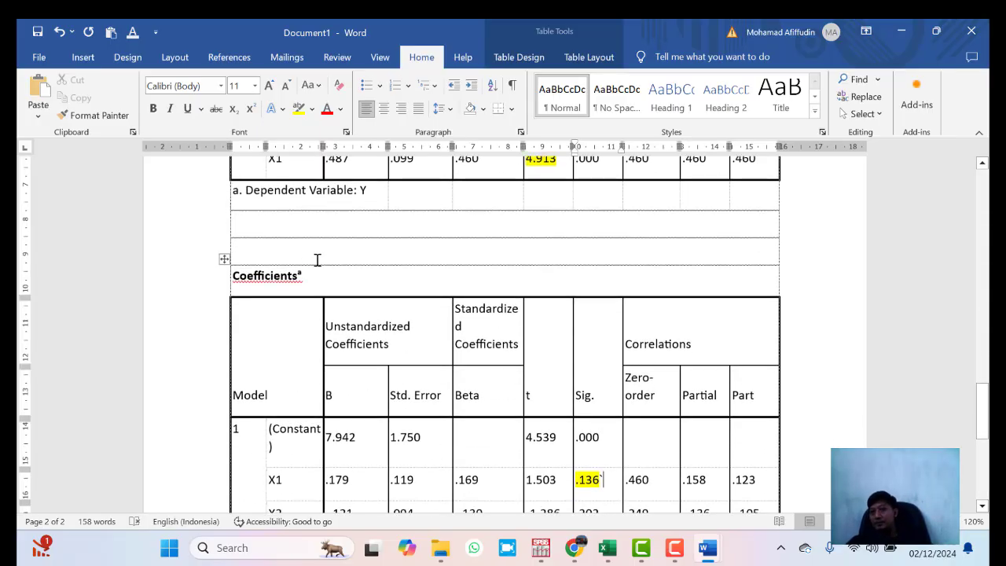
scroll(317, 260, "up", 3)
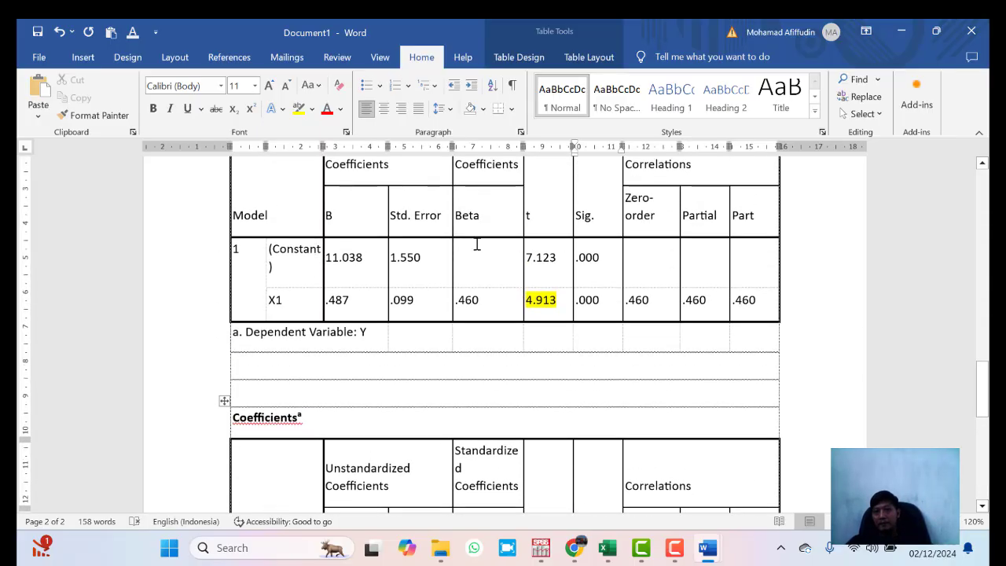
- Centre the numeric values in the (Constant) and X1 rows of the single-predictor X1 Coefficients table
left_click(541, 254)
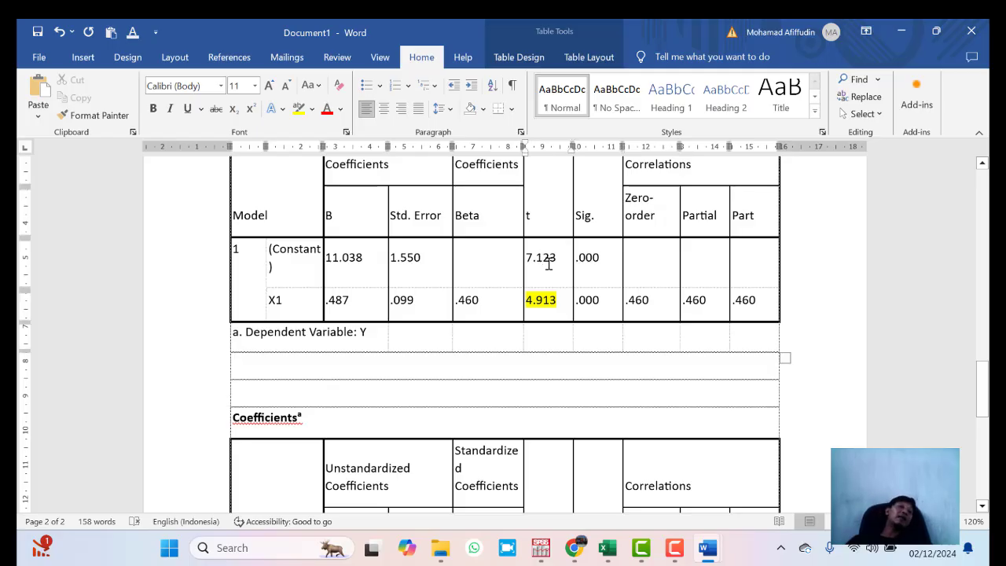
left_click(438, 261)
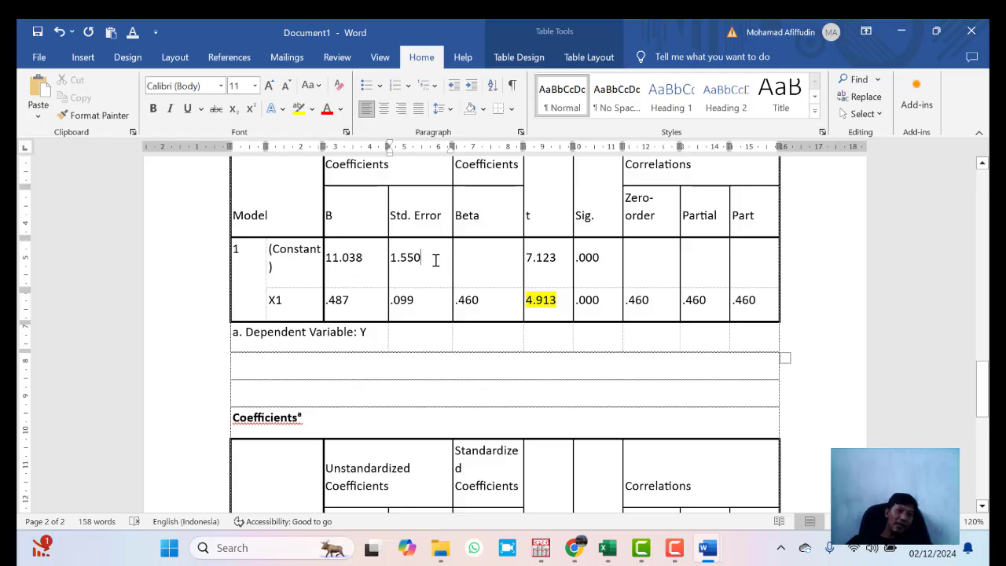
left_click(353, 259)
left_click_drag(385, 268, 766, 301)
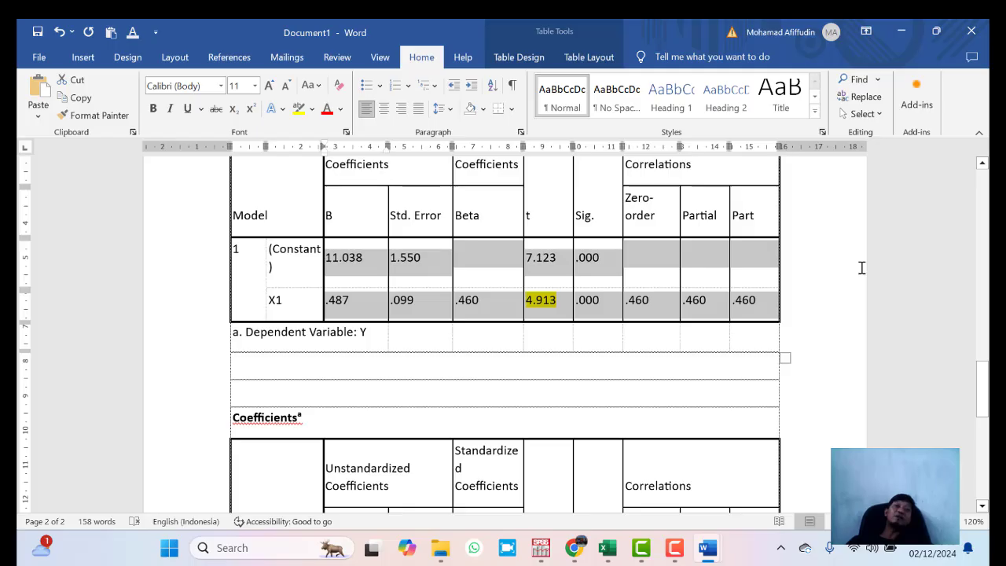
left_click(384, 108)
left_click(610, 261)
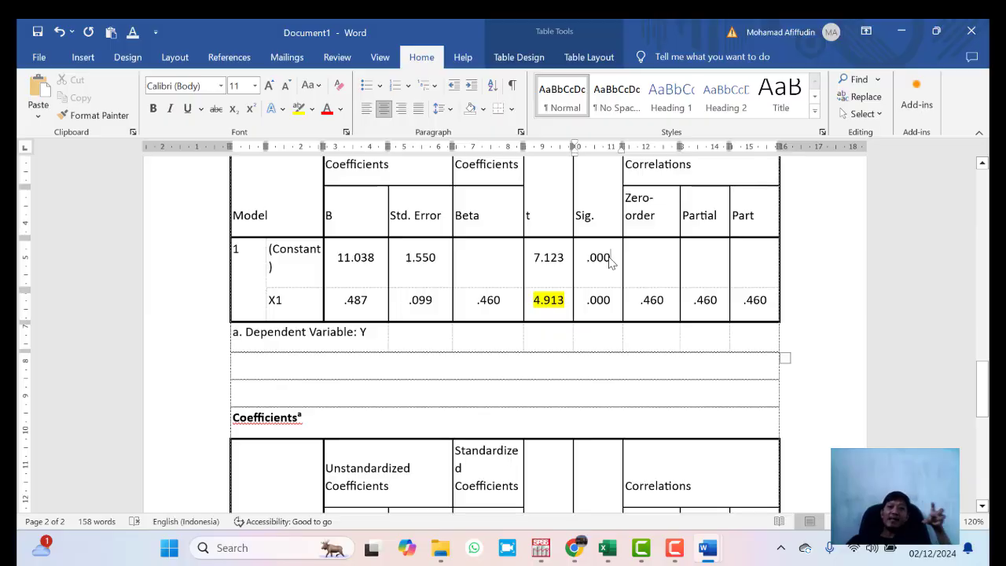
- Switch to the SPSS Viewer output and review the single-predictor regression of Y on X2, including its Coefficients table
scroll(613, 266, "down", 2)
scroll(621, 273, "up", 18)
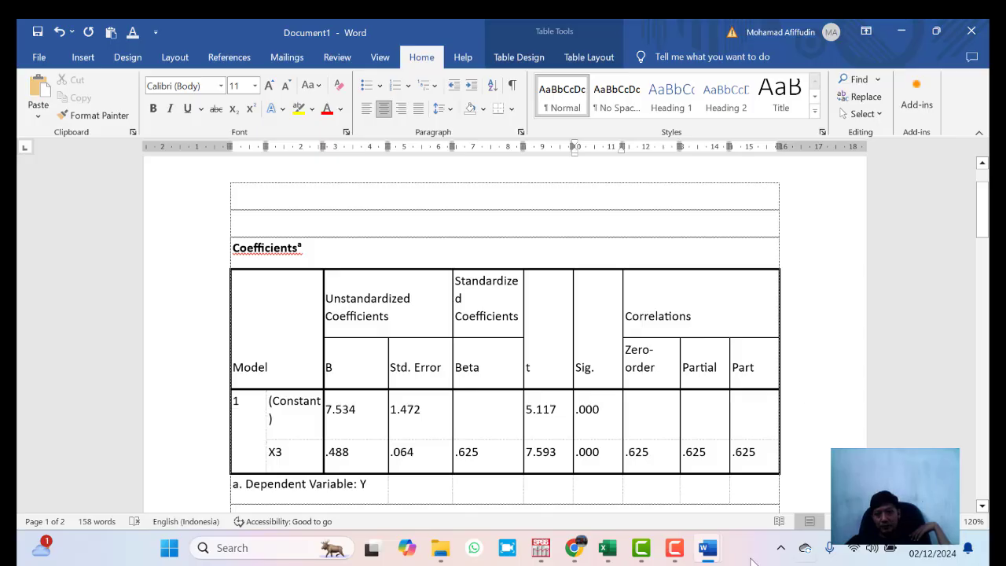
mouse_move(541, 551)
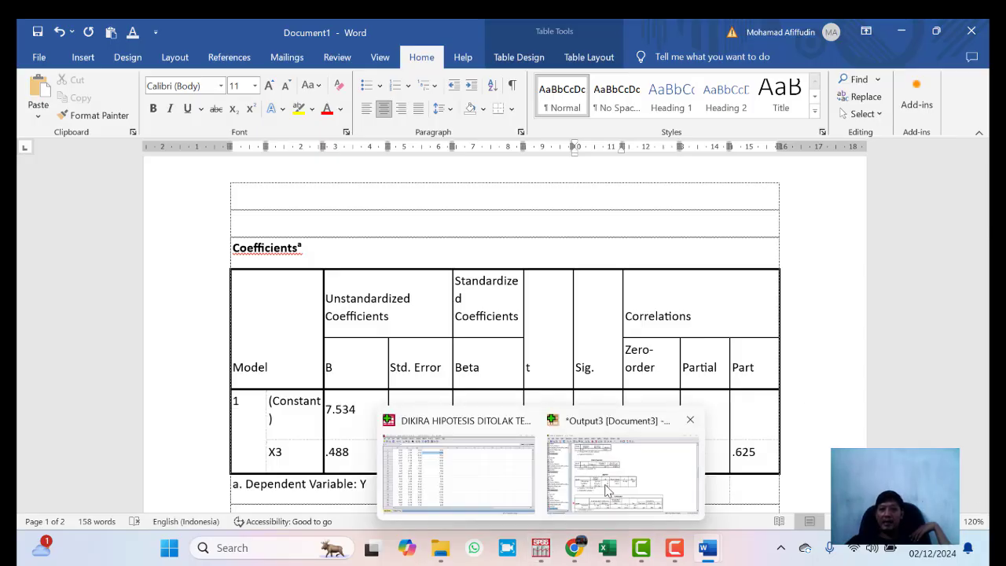
left_click(609, 487)
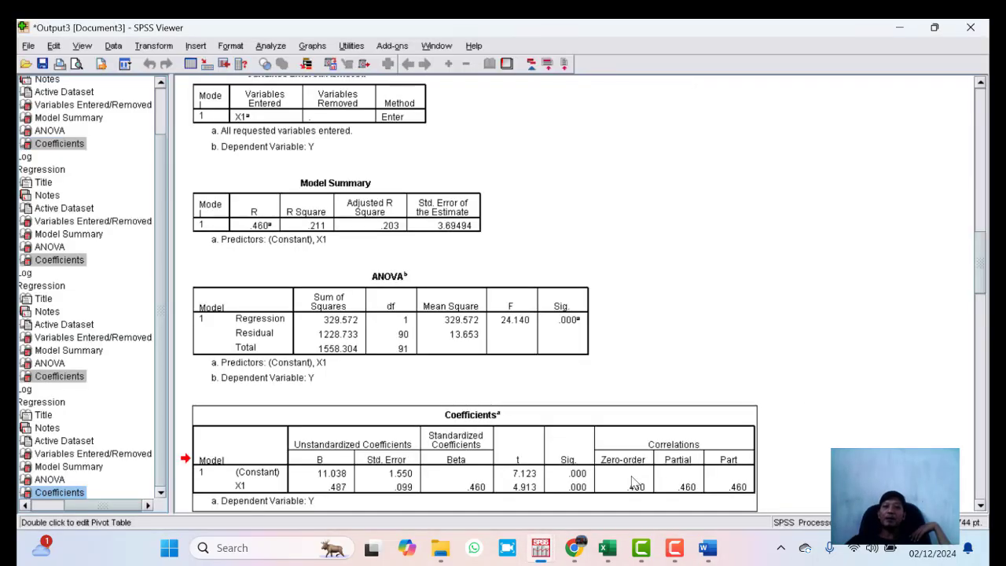
left_click(688, 250)
scroll(688, 251, "down", 15)
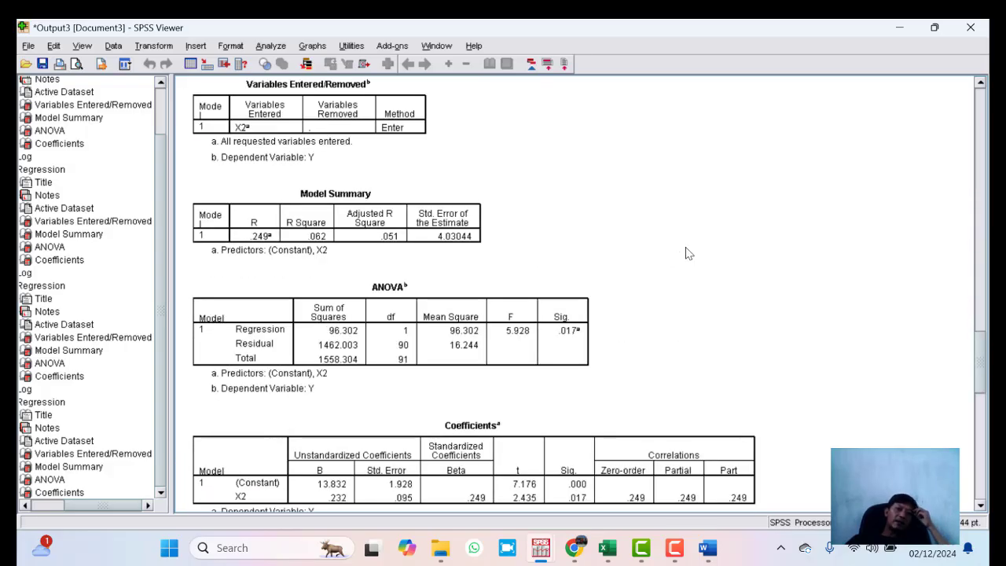
scroll(688, 253, "up", 5)
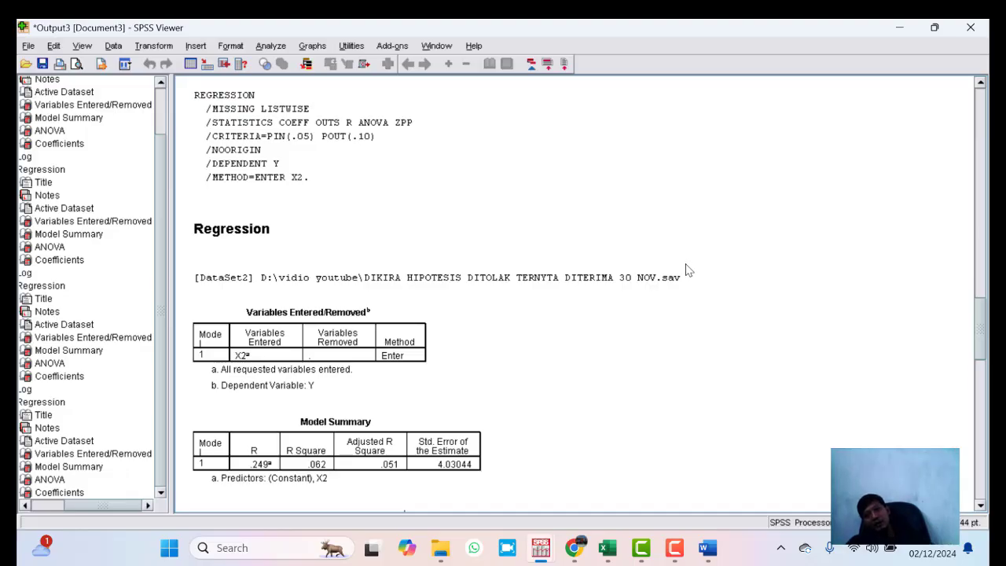
scroll(685, 269, "down", 5)
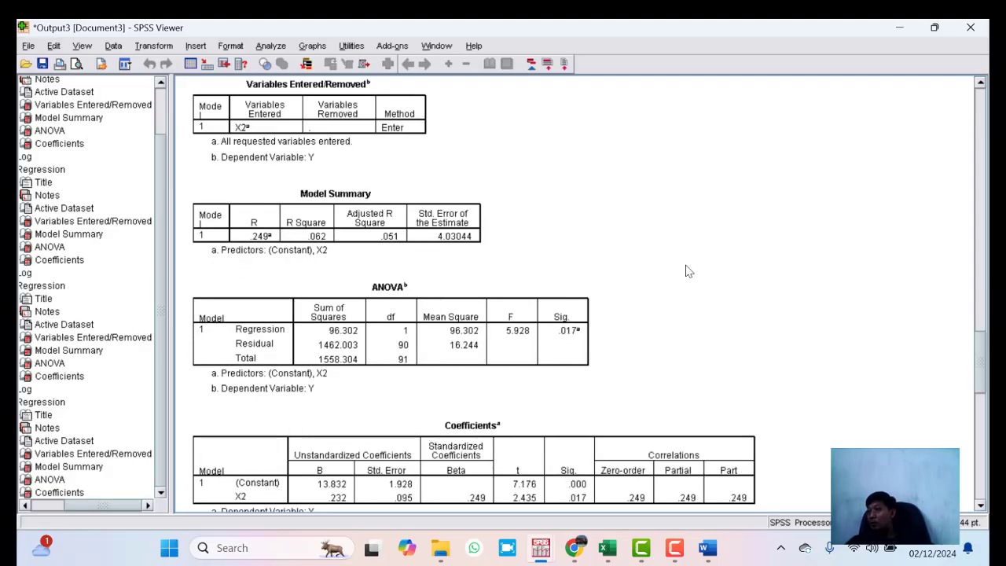
scroll(687, 272, "down", 7)
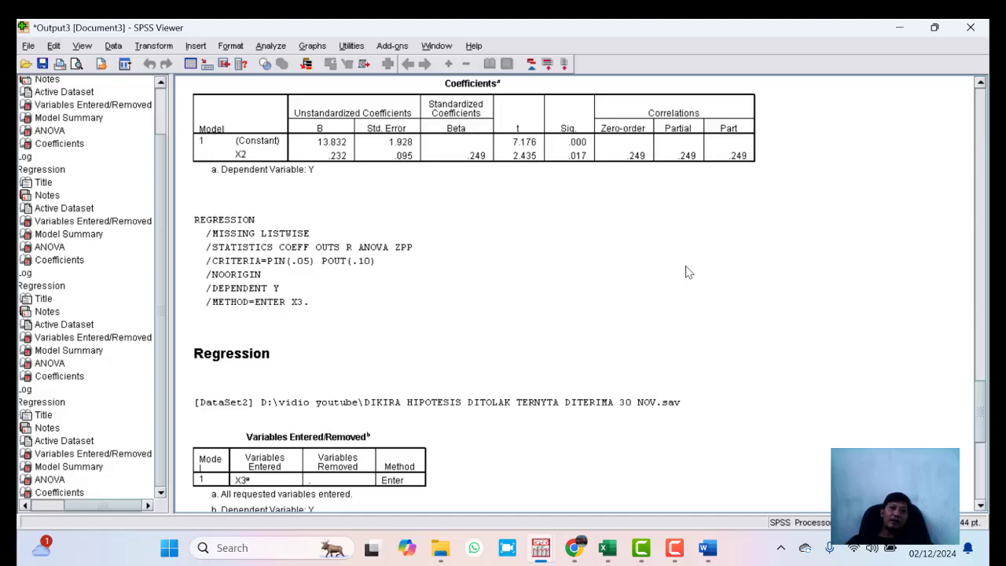
- Review the three-predictor regression output and its Coefficients table, as well as the single-predictor X3 regression results
scroll(562, 271, "down", 20)
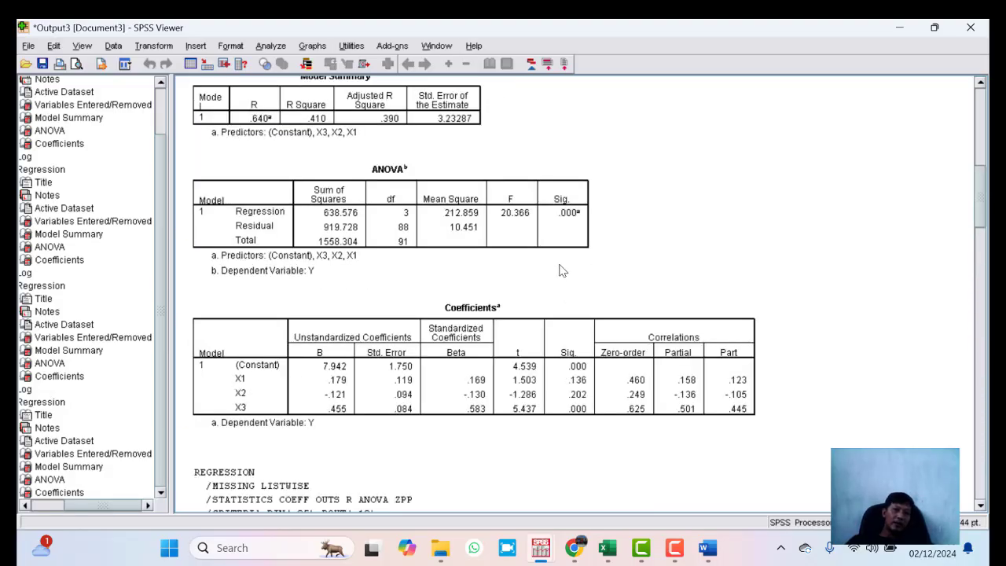
scroll(562, 271, "up", 2)
scroll(562, 271, "down", 13)
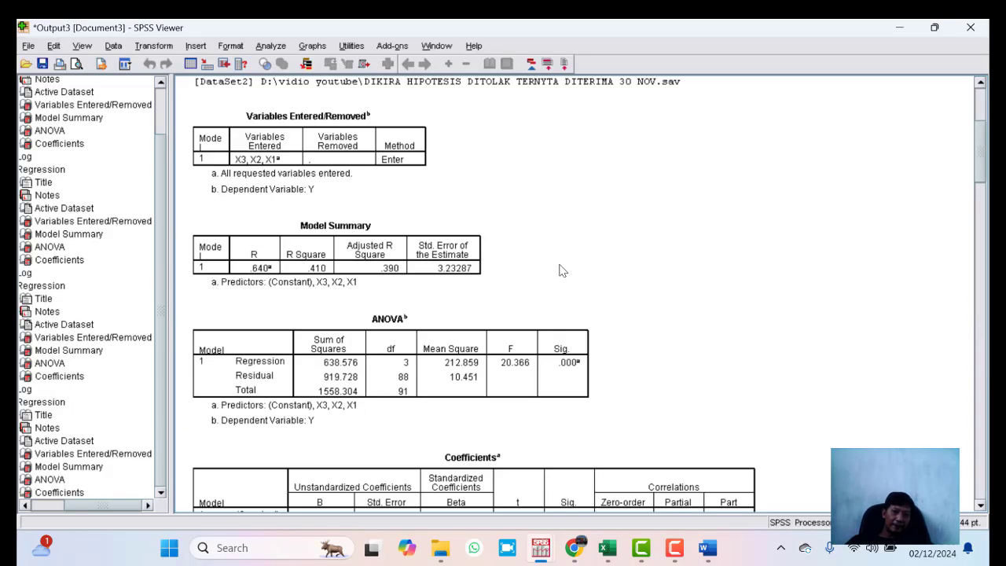
left_click(559, 313)
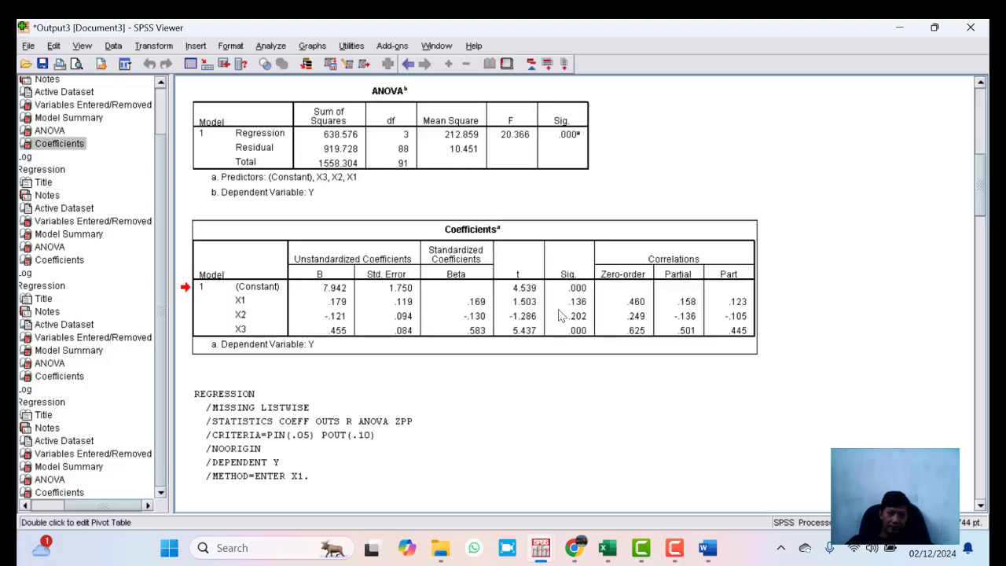
scroll(560, 312, "down", 15)
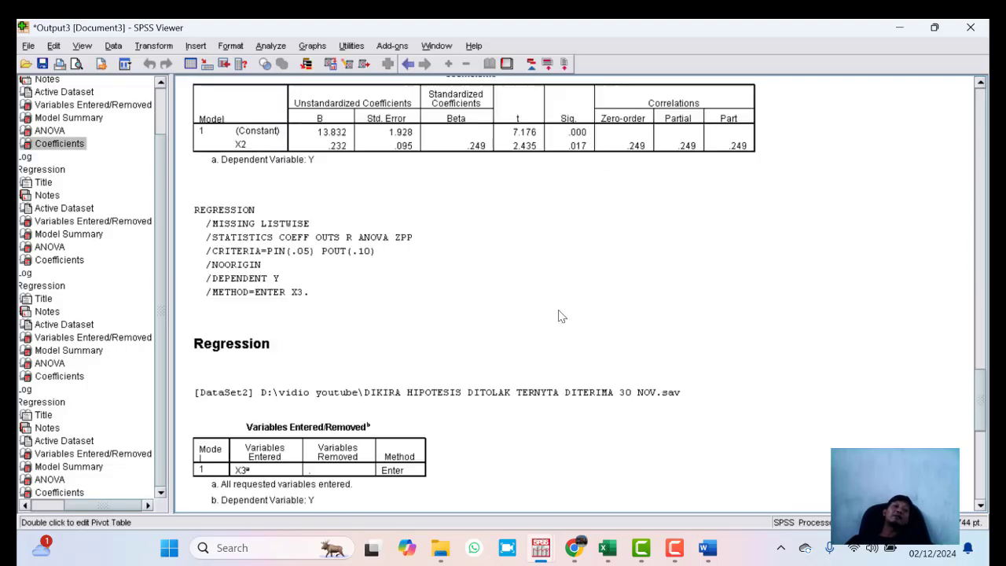
scroll(559, 316, "down", 6)
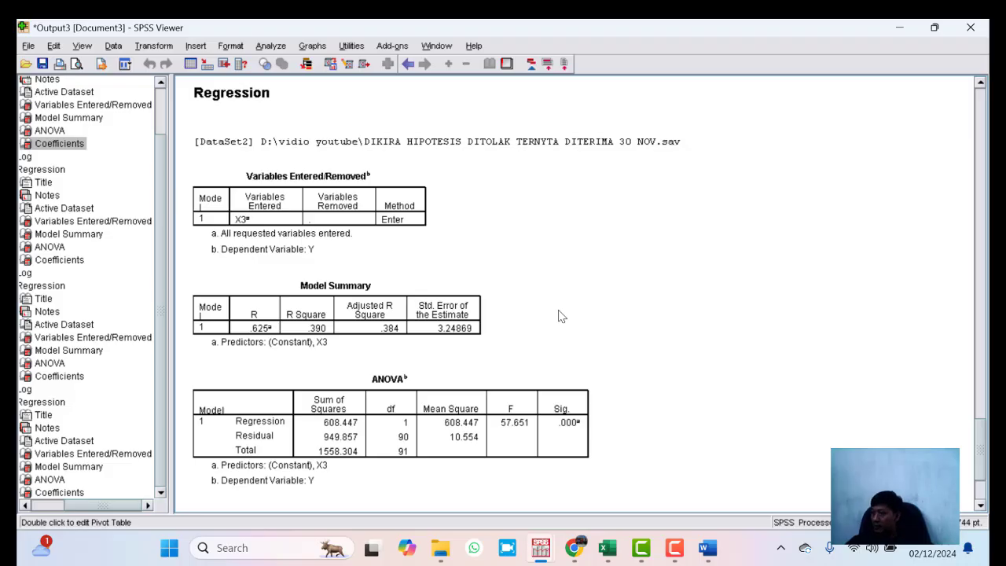
scroll(561, 316, "down", 3)
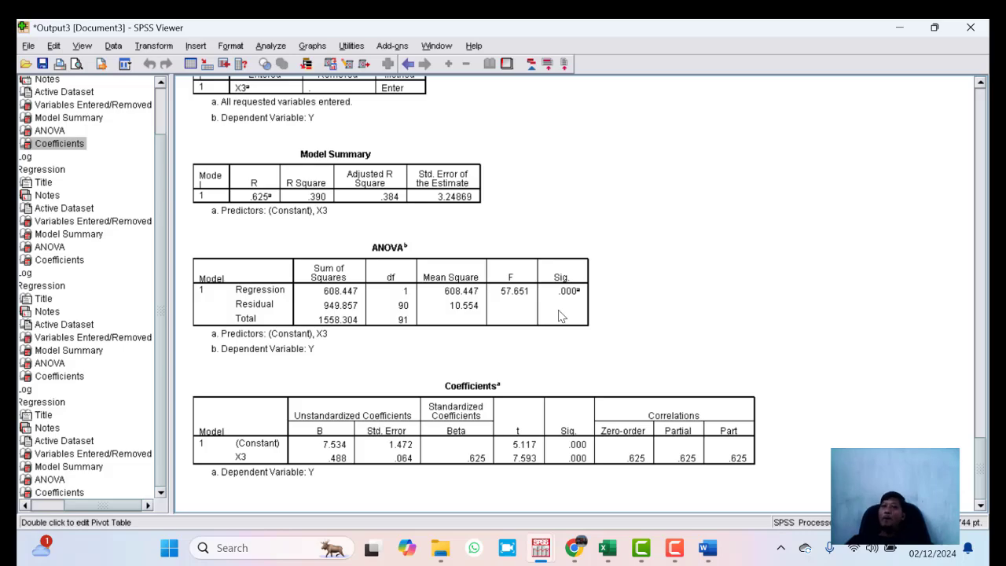
- Compare the single-predictor X2 and X1 regression results with the three-predictor Coefficients table
scroll(560, 315, "up", 20)
scroll(561, 316, "down", 9)
scroll(560, 315, "up", 4)
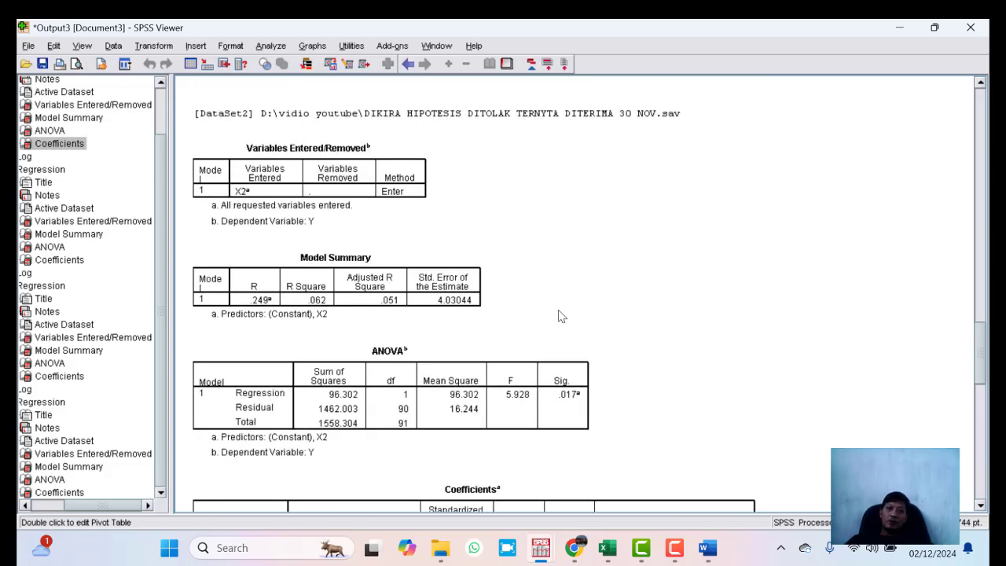
scroll(561, 316, "down", 5)
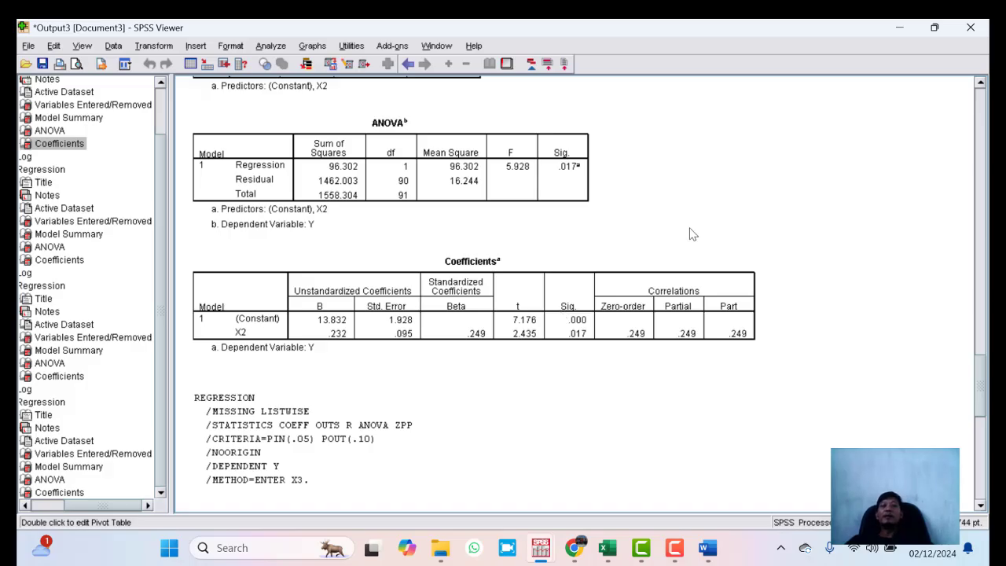
scroll(777, 173, "up", 15)
scroll(778, 179, "down", 5)
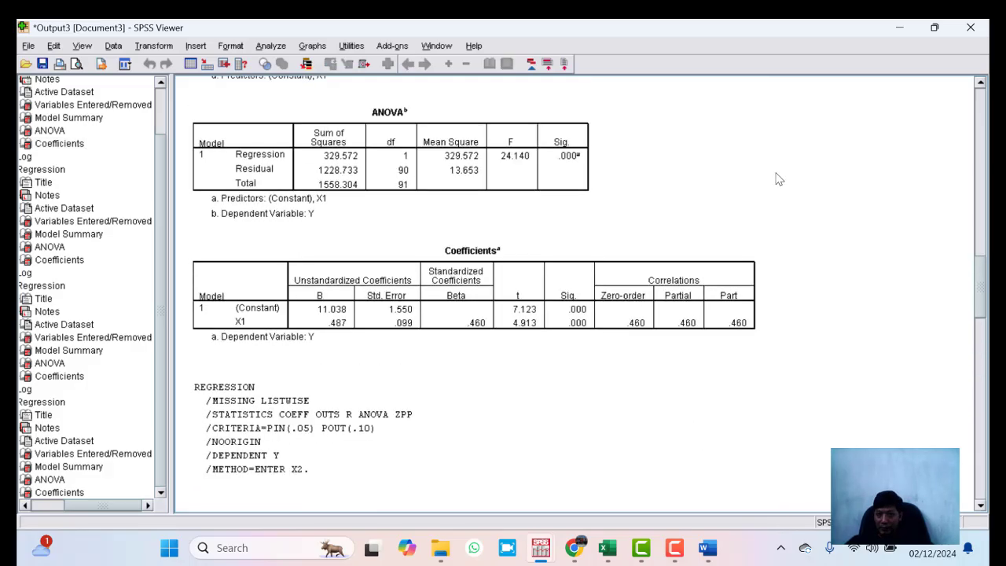
scroll(778, 179, "down", 15)
scroll(778, 181, "up", 7)
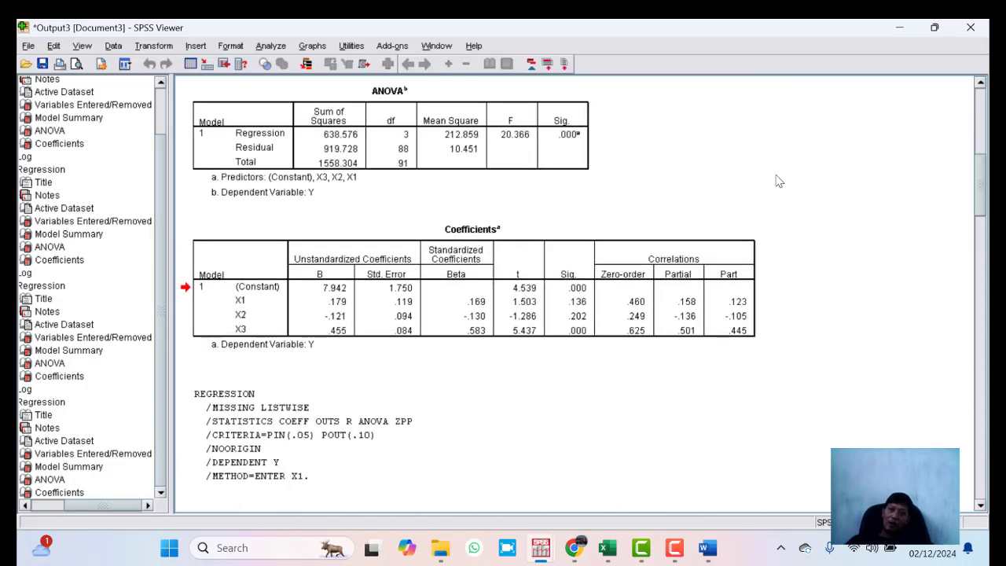
left_click(554, 296)
left_click(848, 295)
right_click(683, 315)
left_click(734, 337)
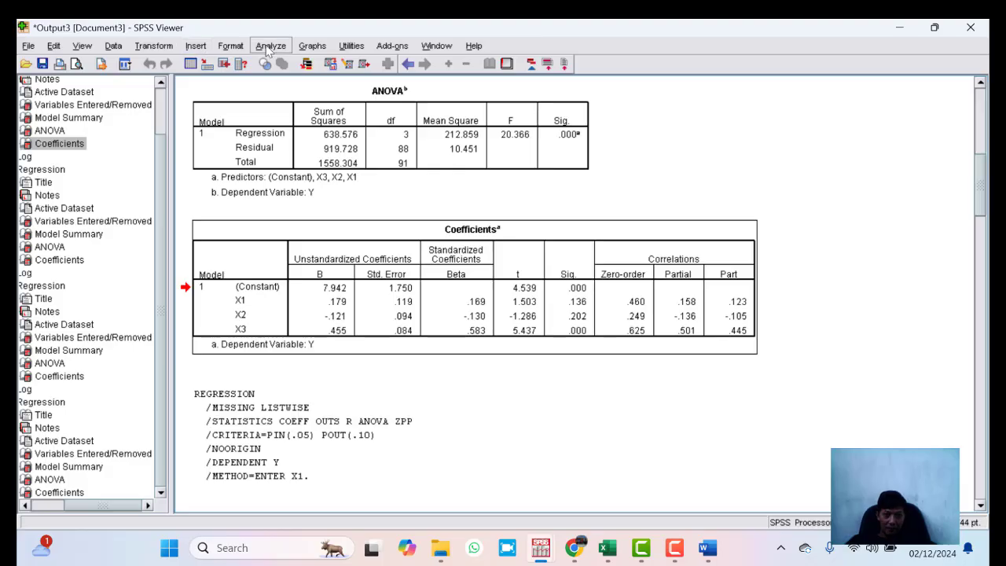
- Run a two-tailed bivariate Pearson correlation on X1, X2, X3 and Y with significant correlations flagged
left_click(270, 46)
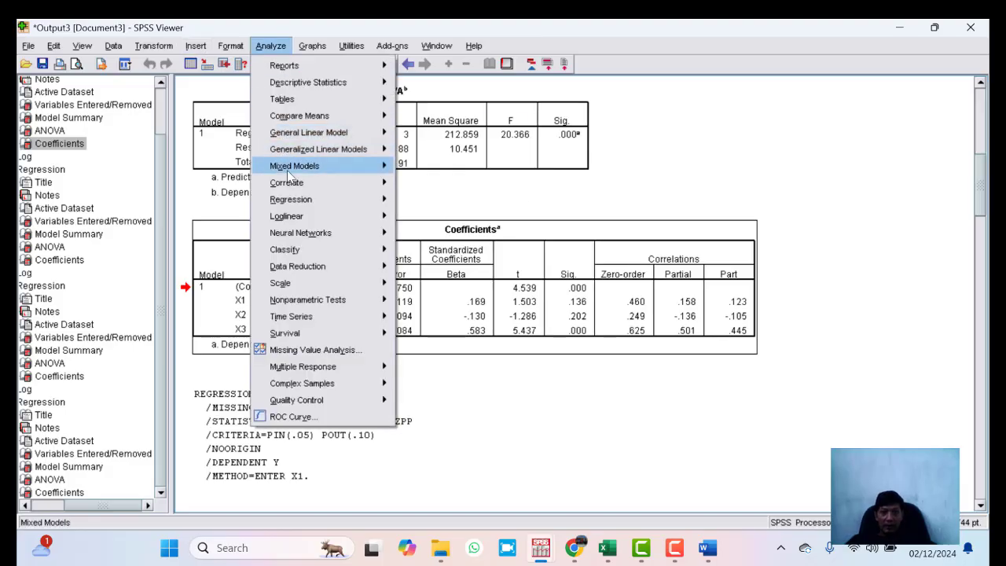
mouse_move(332, 187)
left_click(428, 184)
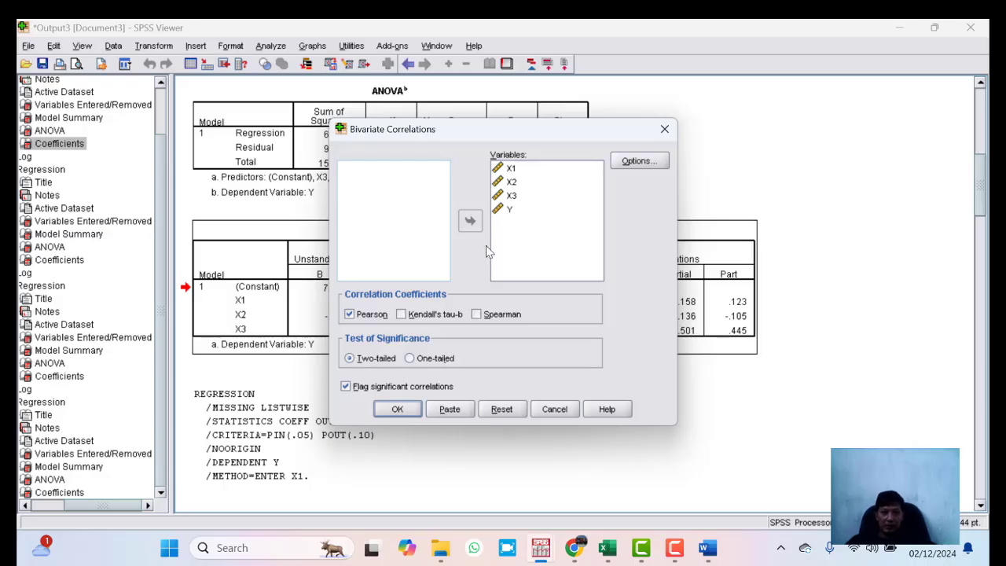
left_click(406, 412)
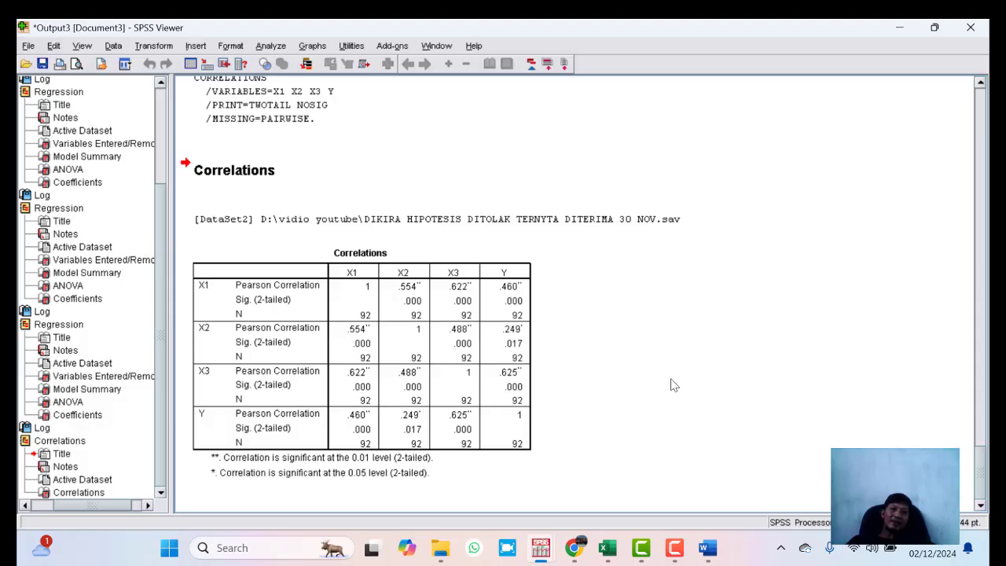
- Compare the Zero-order correlations in the three-predictor Coefficients table with the Pearson correlations of X1, X2 and X3 with Y
scroll(713, 398, "up", 20)
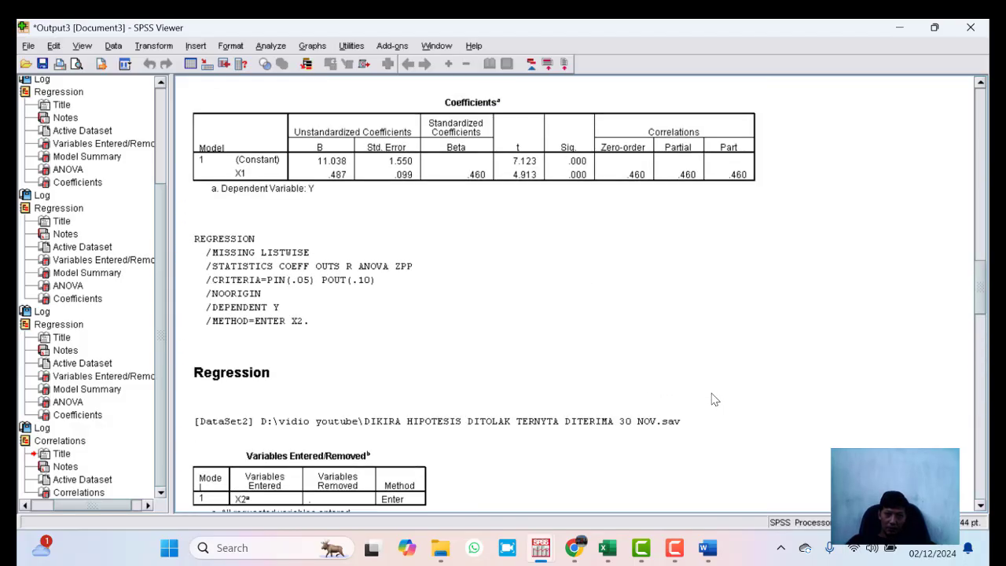
scroll(713, 398, "up", 10)
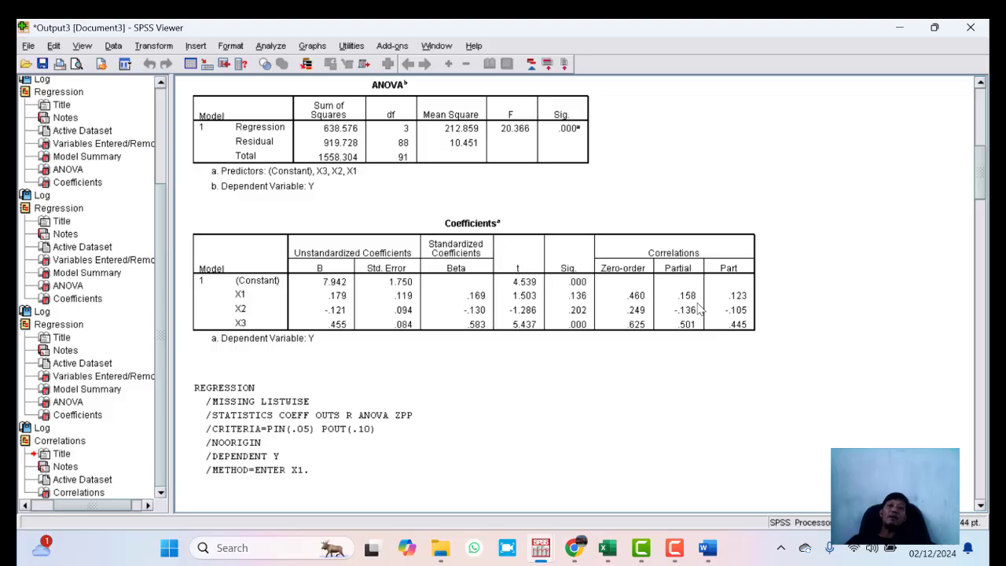
scroll(703, 341, "down", 15)
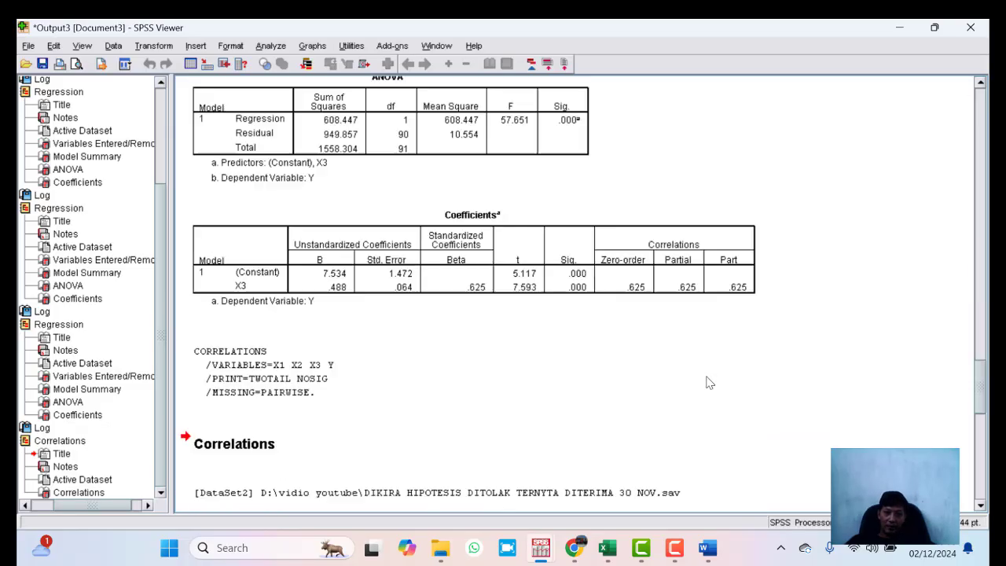
scroll(710, 383, "down", 5)
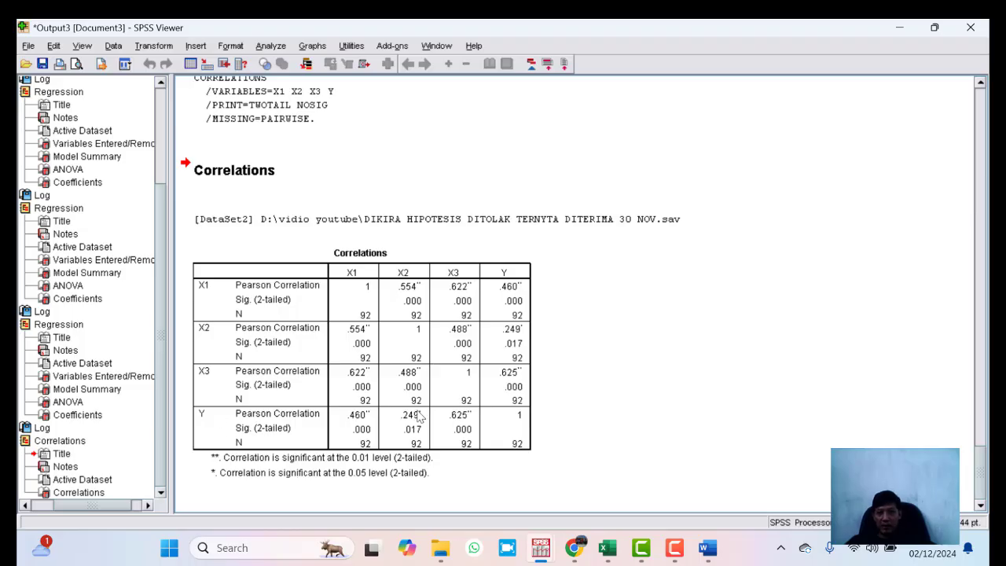
scroll(595, 338, "up", 15)
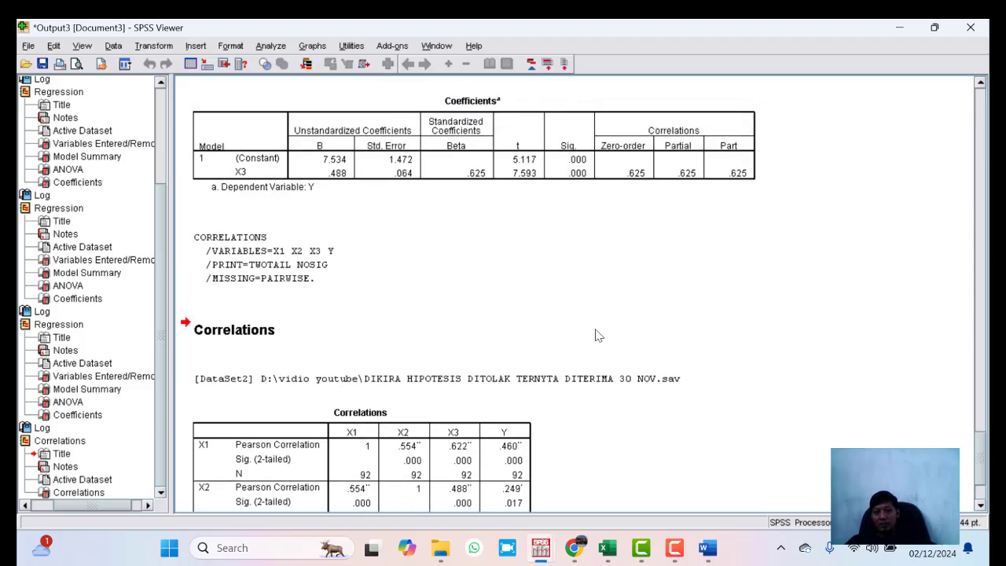
scroll(595, 340, "up", 8)
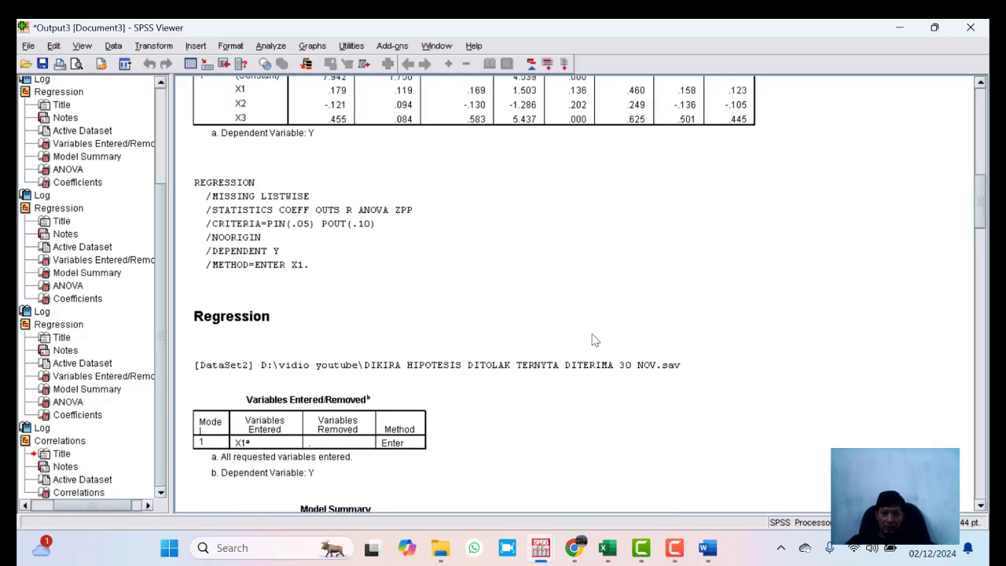
scroll(676, 409, "up", 5)
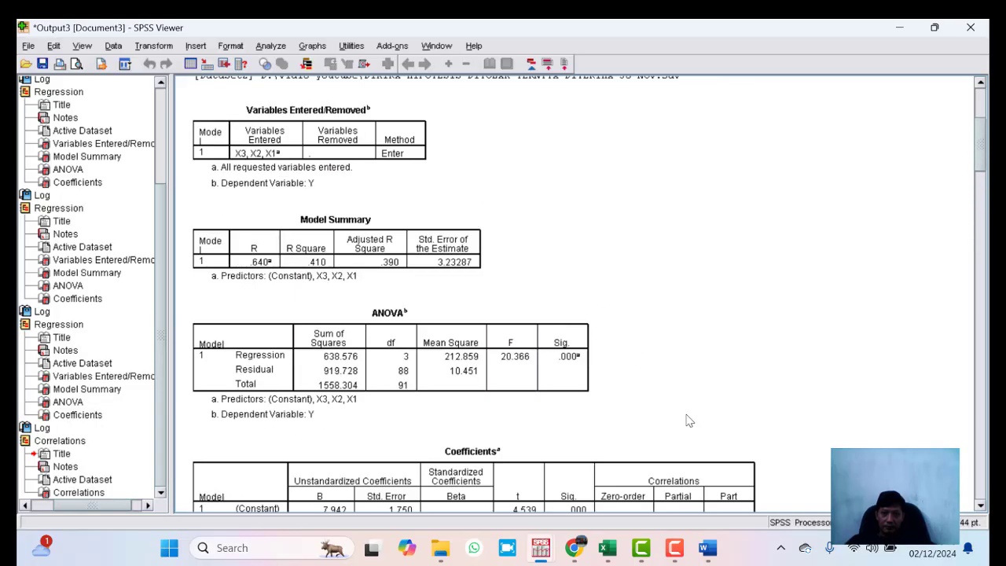
scroll(664, 383, "down", 5)
left_click(643, 316)
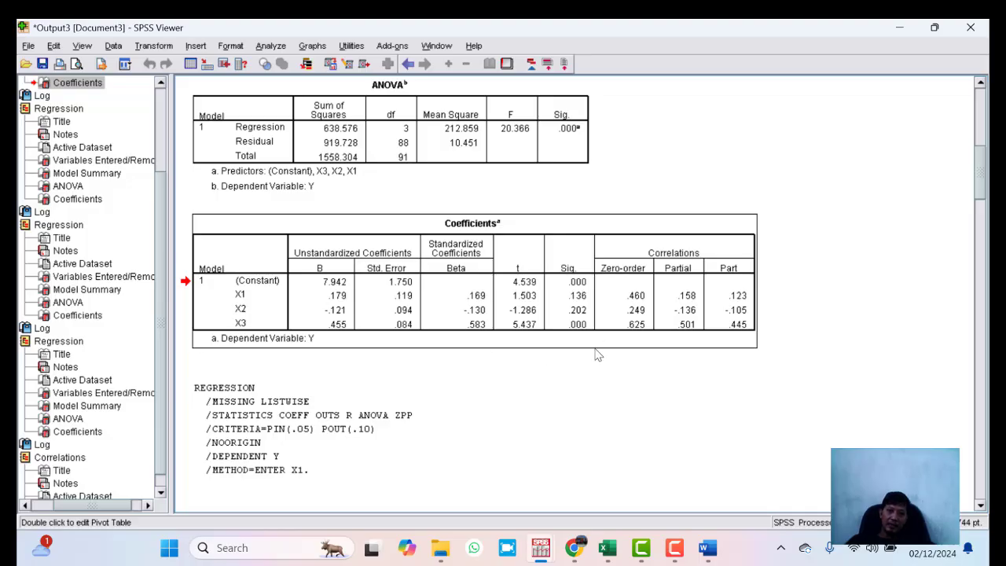
scroll(621, 408, "down", 20)
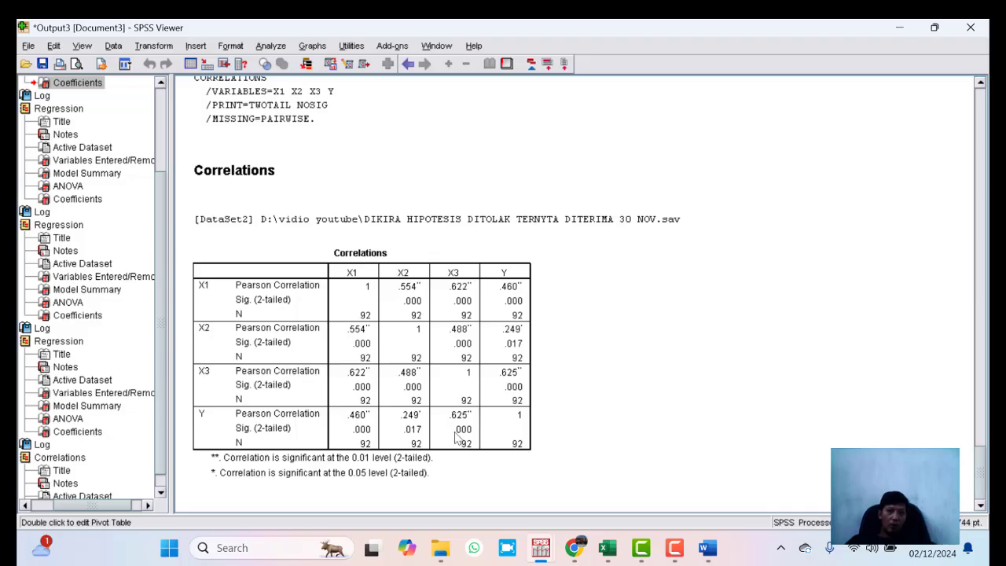
left_click(382, 434)
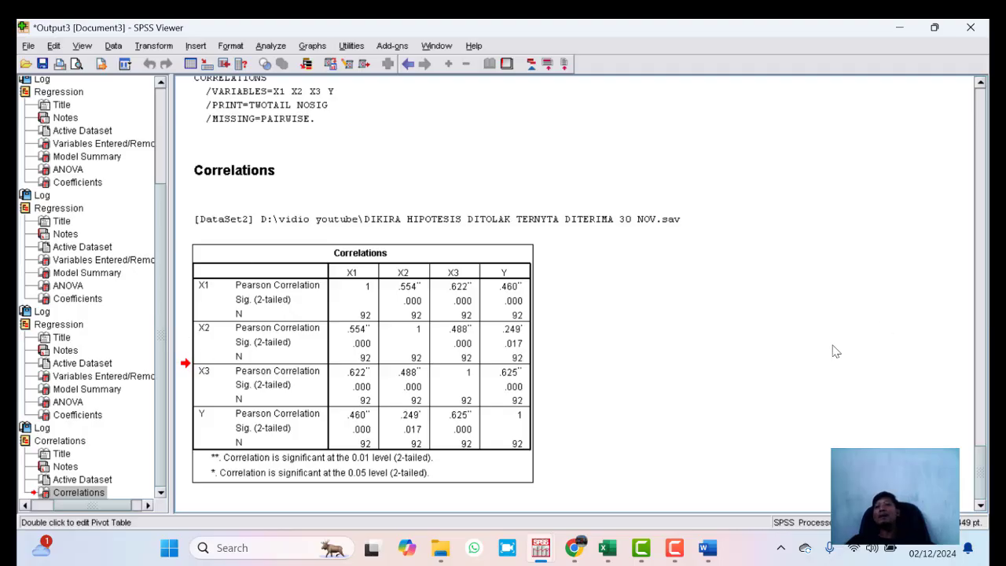
- Open a Partial Correlations analysis and reset its variable selections
scroll(836, 350, "up", 1)
scroll(836, 350, "up", 10)
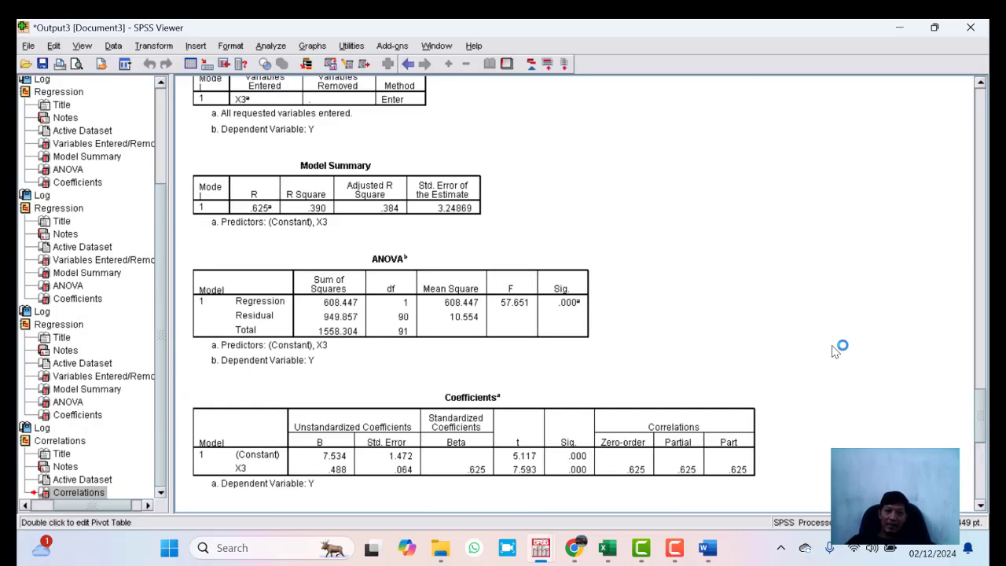
scroll(836, 350, "up", 5)
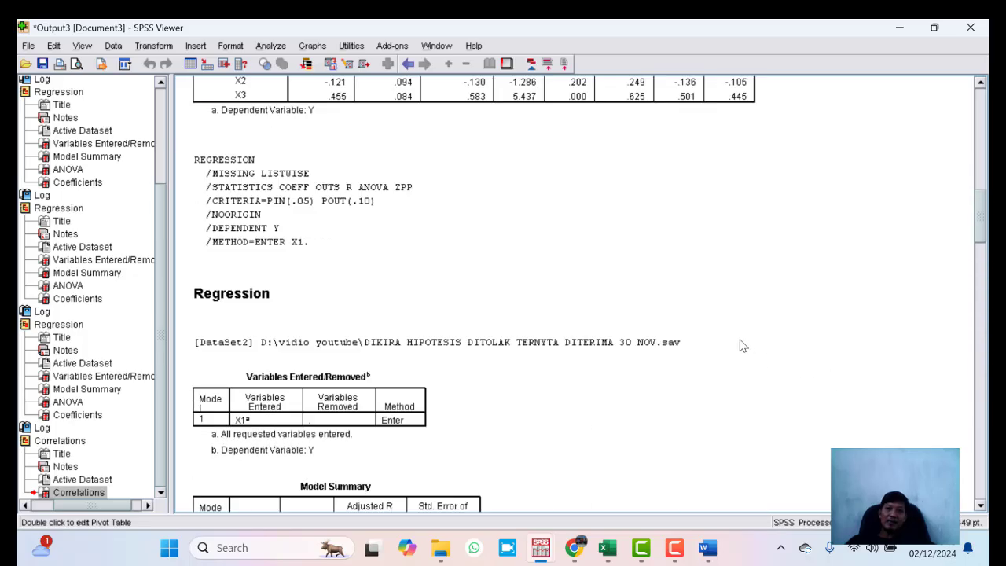
scroll(743, 346, "up", 5)
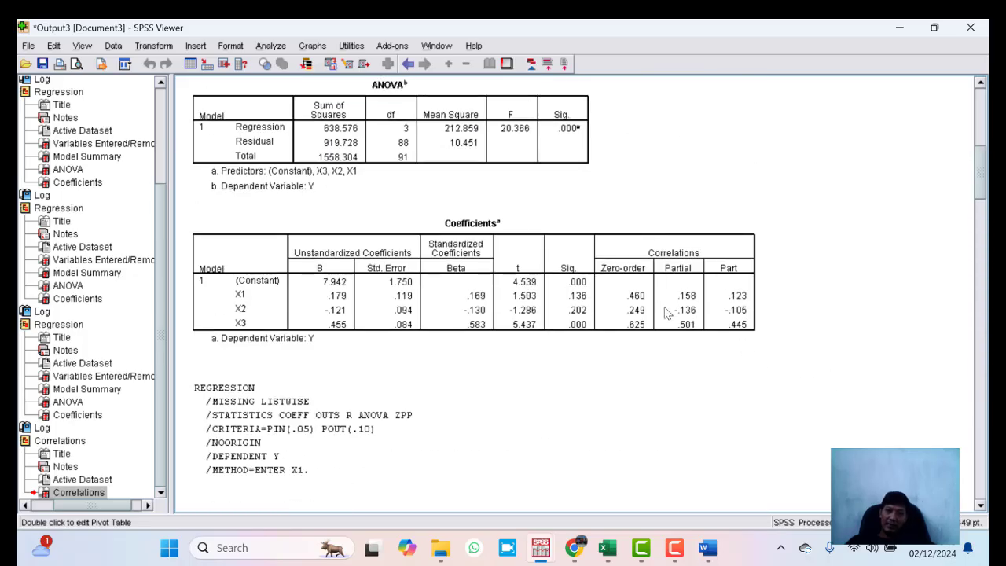
left_click(266, 50)
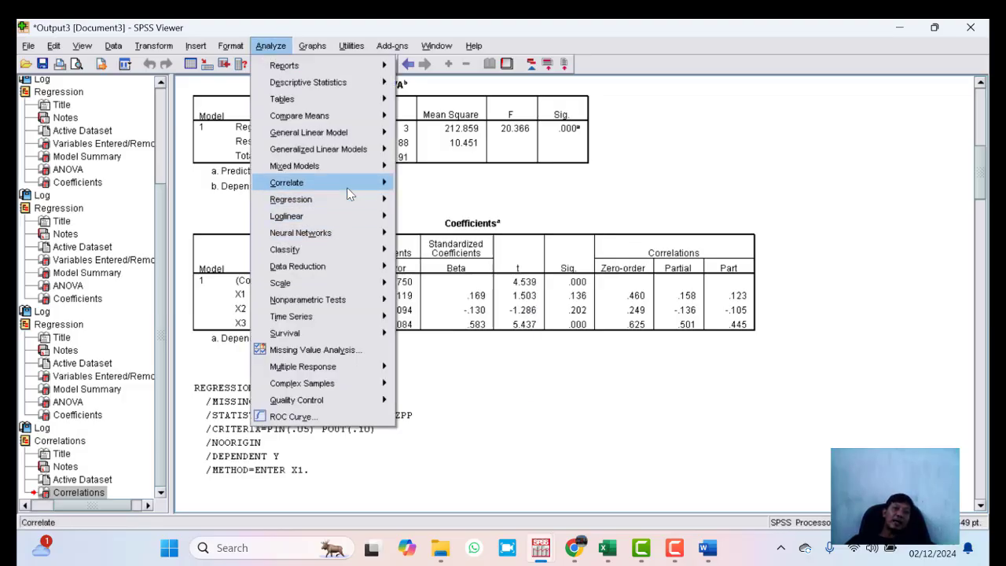
mouse_move(350, 184)
left_click(456, 199)
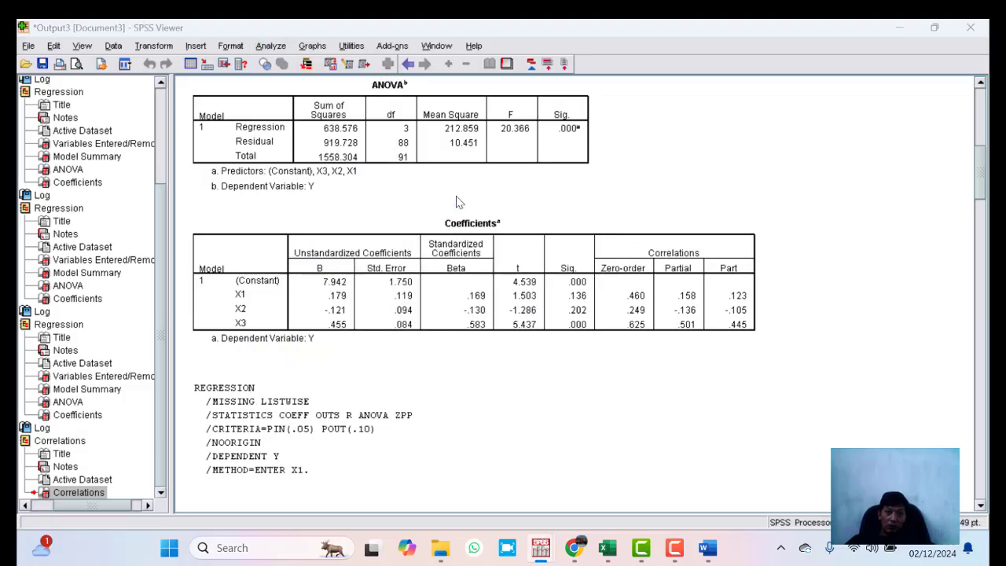
left_click(502, 384)
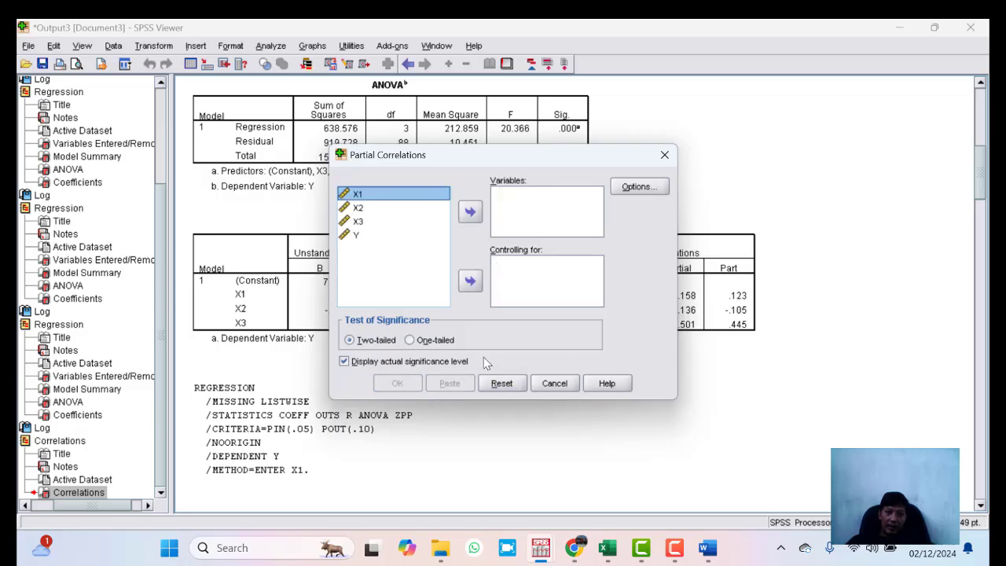
- Run a two-tailed partial correlation between X1 and Y, controlling for X2 and X3
left_click(471, 212)
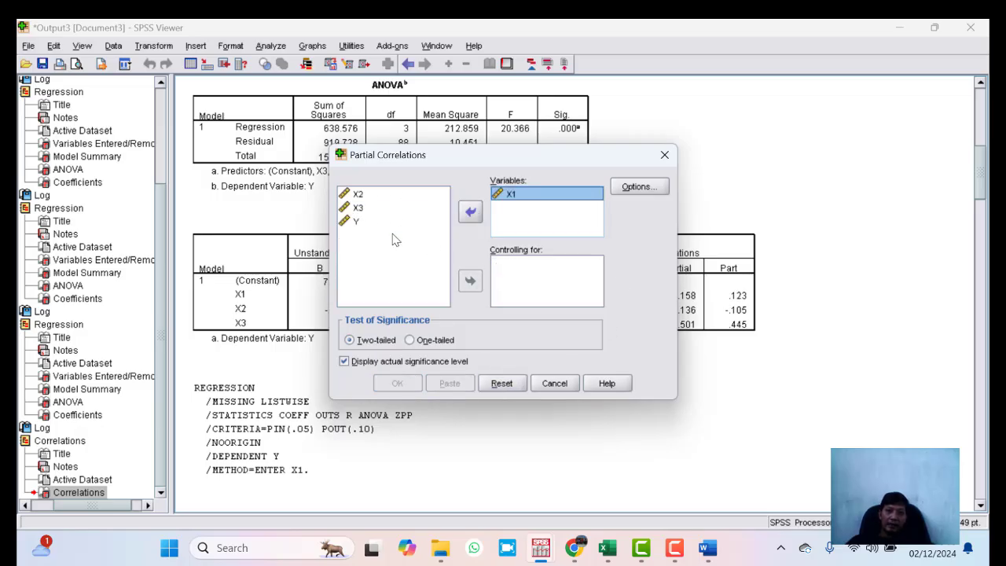
left_click(391, 238)
left_click(470, 211)
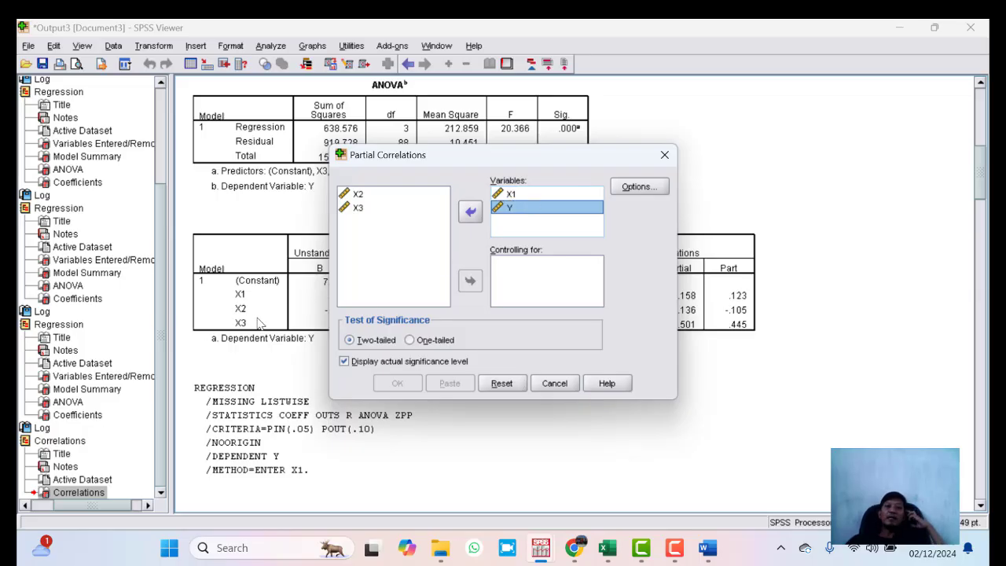
left_click(385, 198)
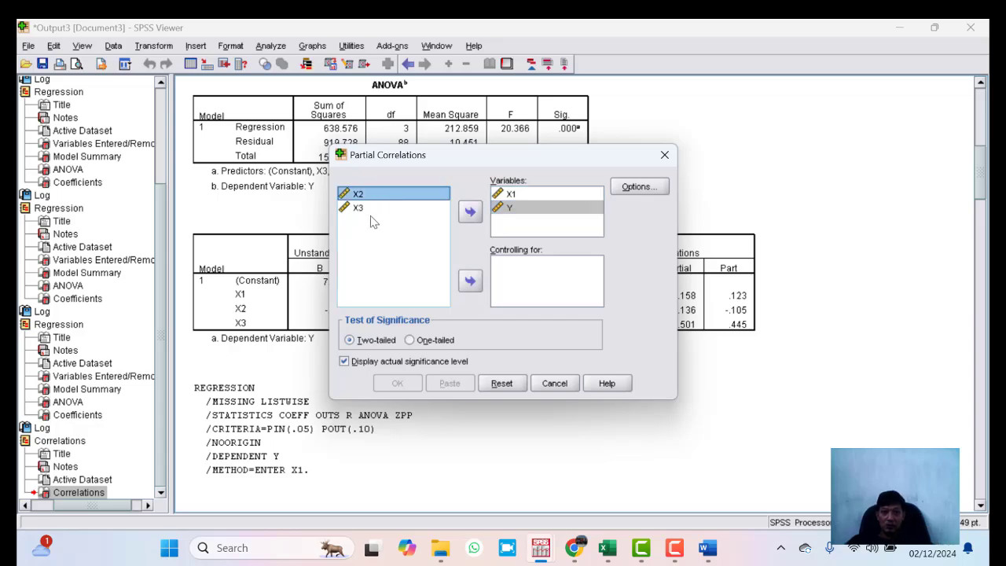
left_click(375, 209, "shift")
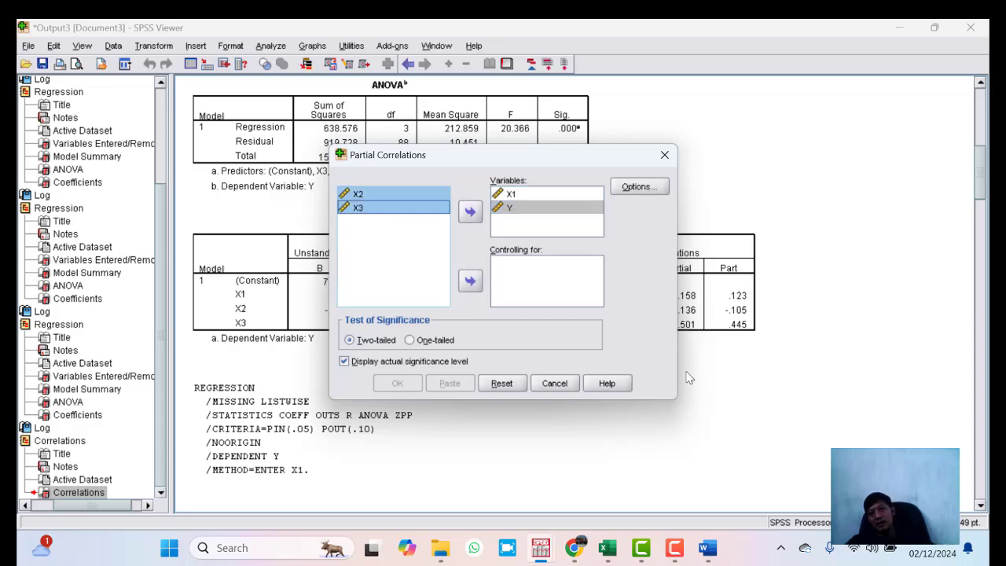
left_click(471, 282)
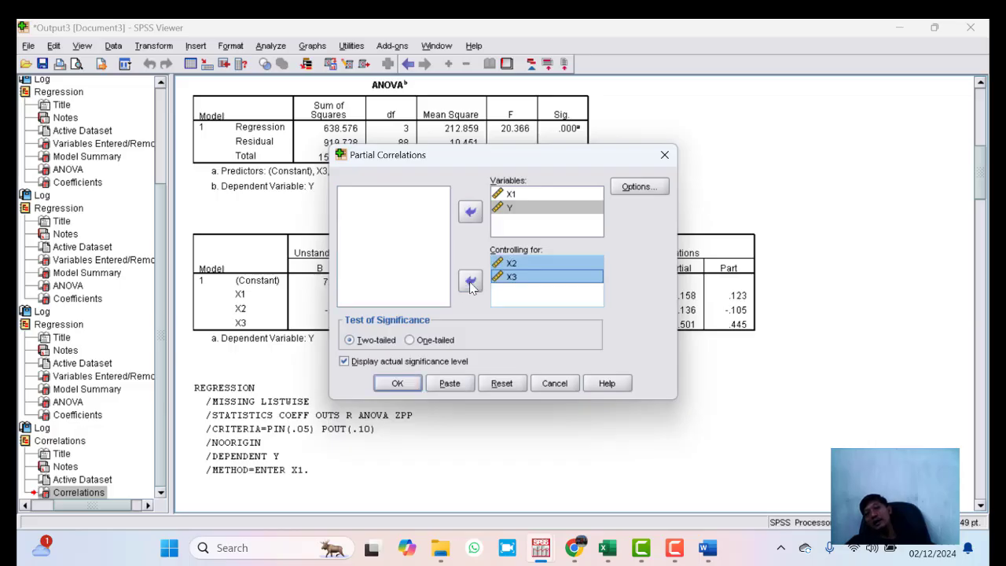
left_click(398, 383)
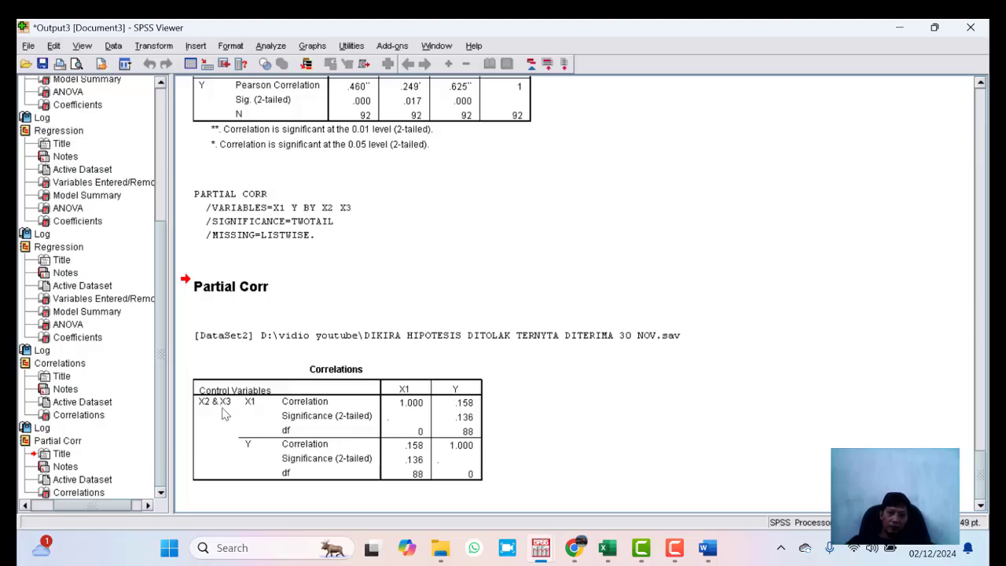
- Compare the X1 and Y partial correlation and its significance with the X1 row of the three-predictor Coefficients table
left_click(470, 414)
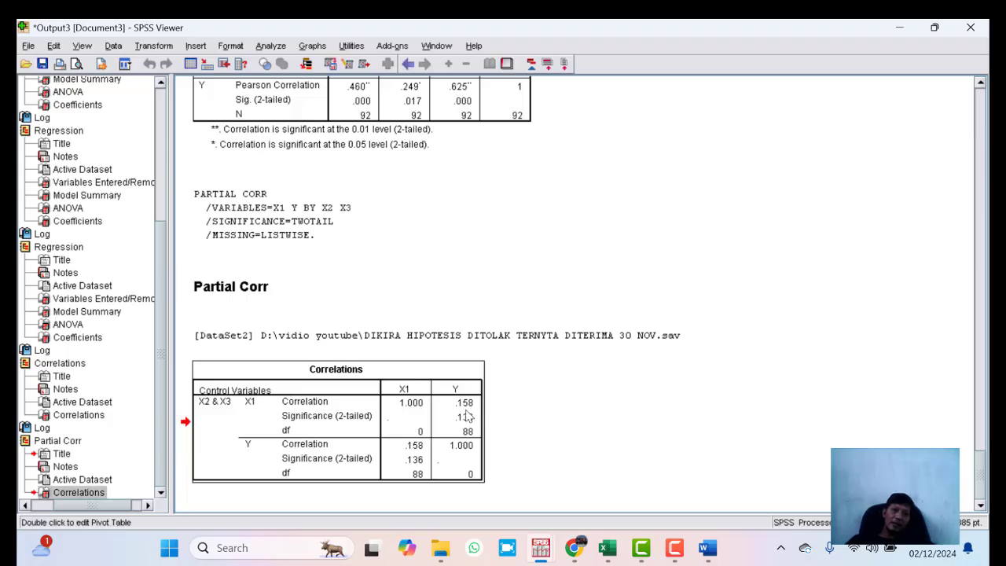
scroll(782, 346, "up", 15)
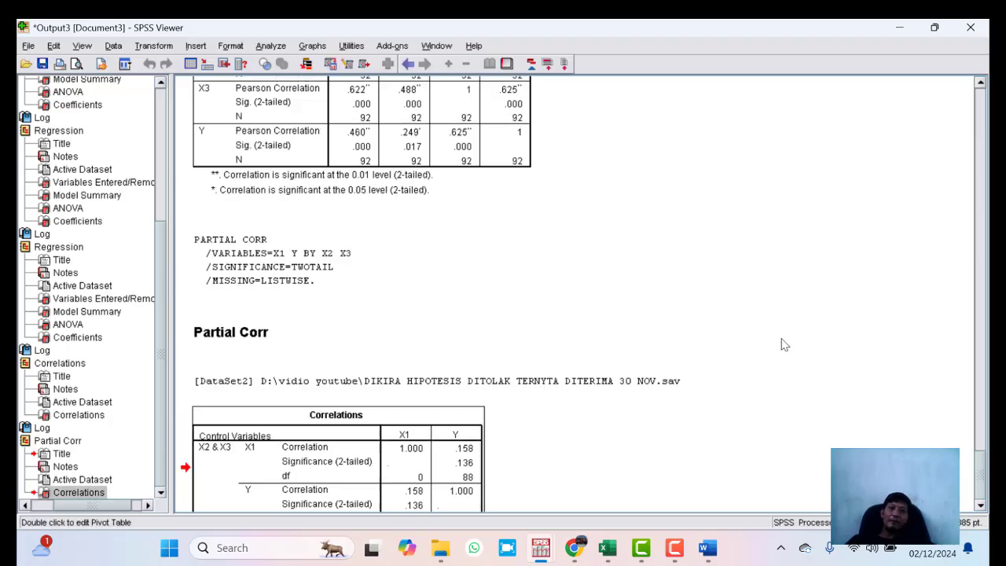
scroll(782, 353, "up", 15)
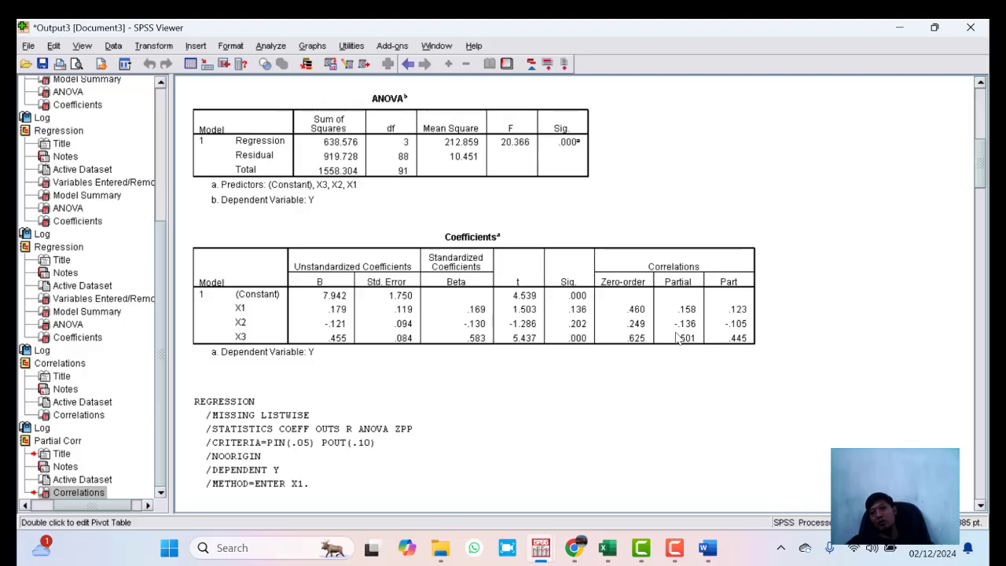
- Reopen the Partial Correlations analysis and clear its previous variable and control selections
left_click(272, 47)
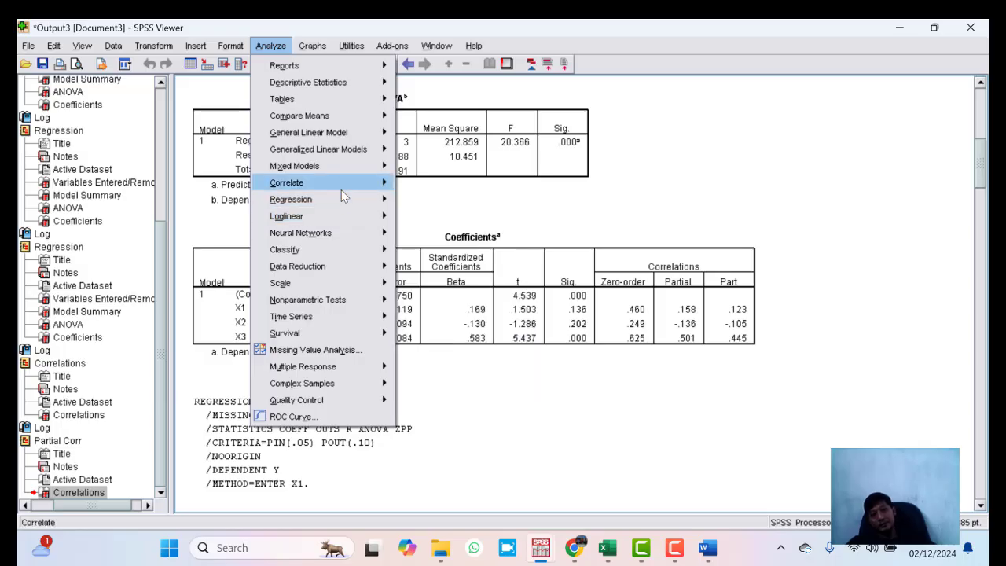
mouse_move(343, 194)
left_click(423, 199)
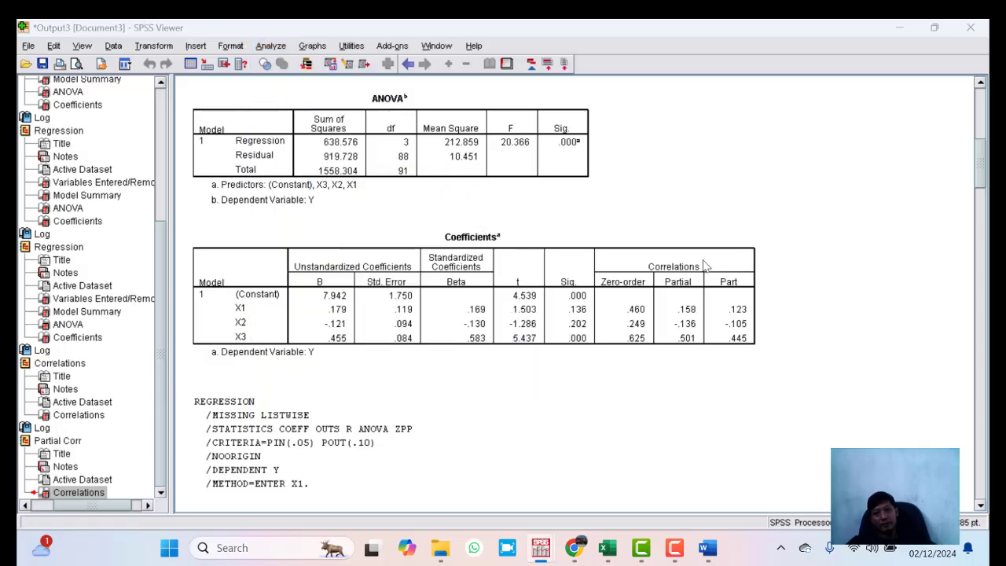
left_click(528, 195)
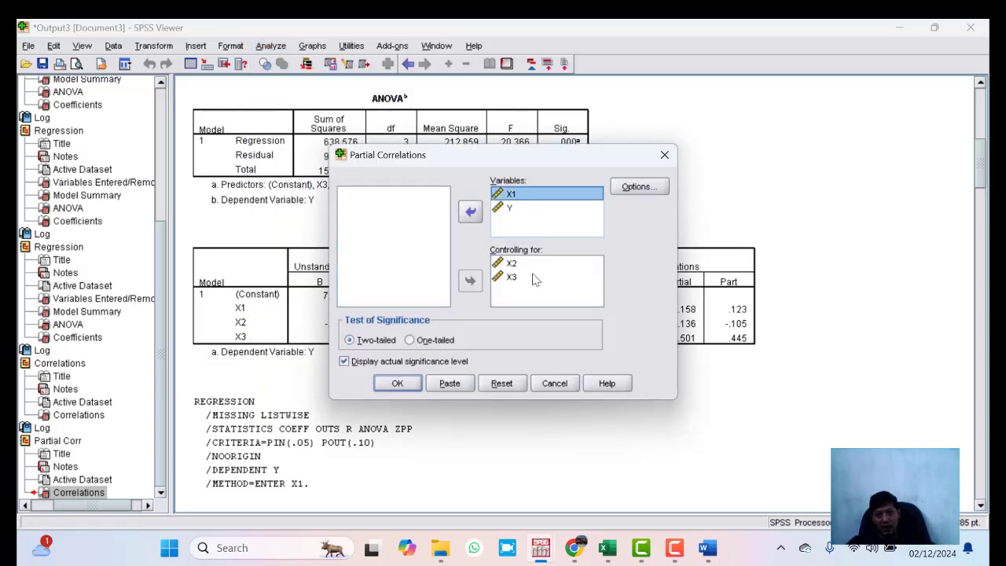
left_click(503, 384)
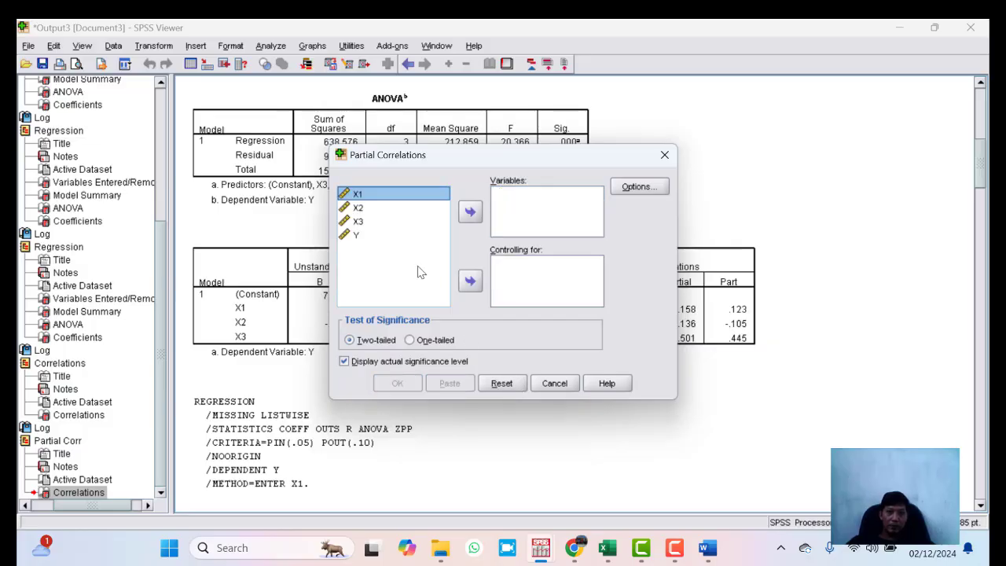
- Run a two-tailed partial correlation between X2 and Y, controlling for X1 and X3
left_click(374, 208)
left_click(373, 236, "ctrl")
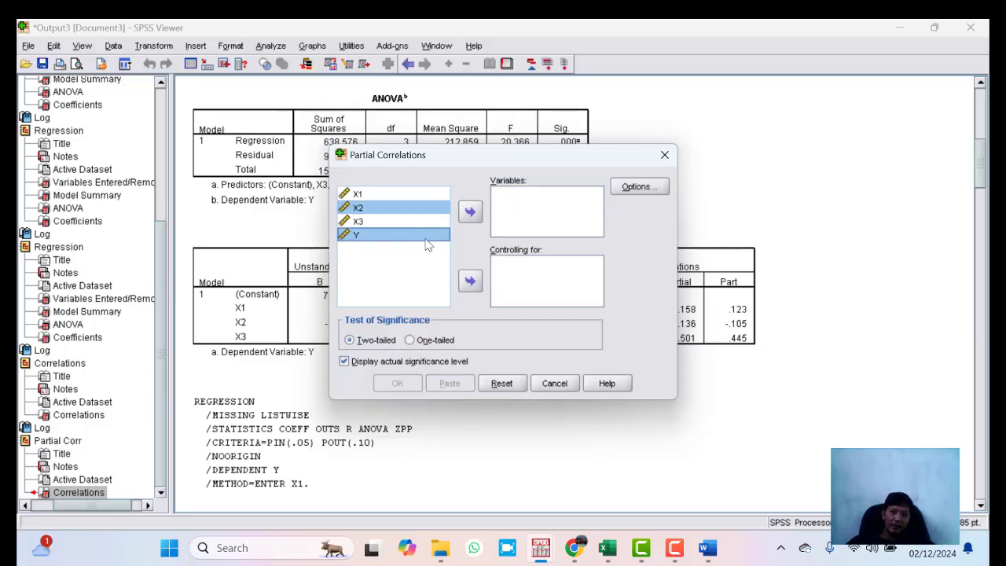
left_click(470, 212)
left_click(393, 195)
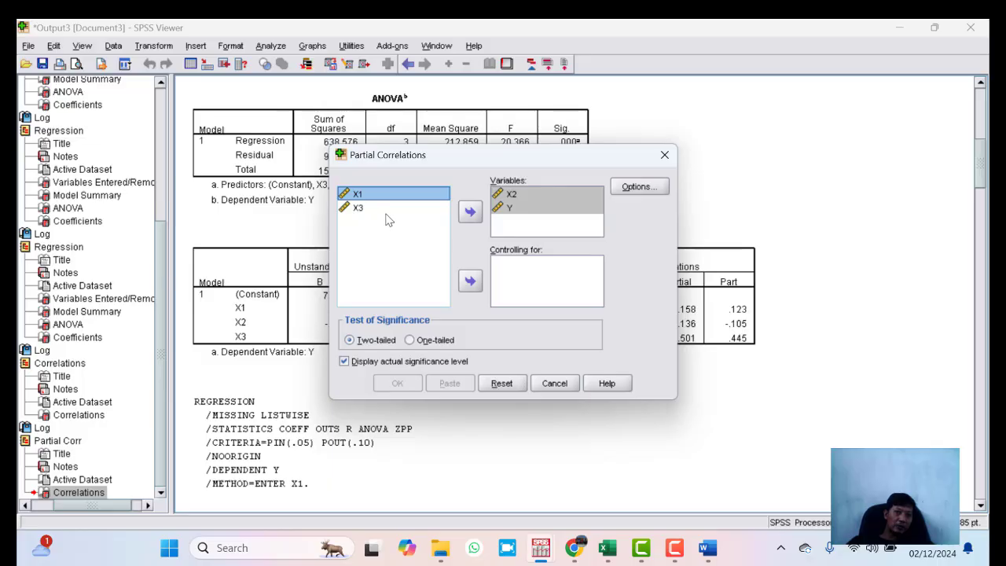
left_click(387, 209, "ctrl")
left_click(471, 283)
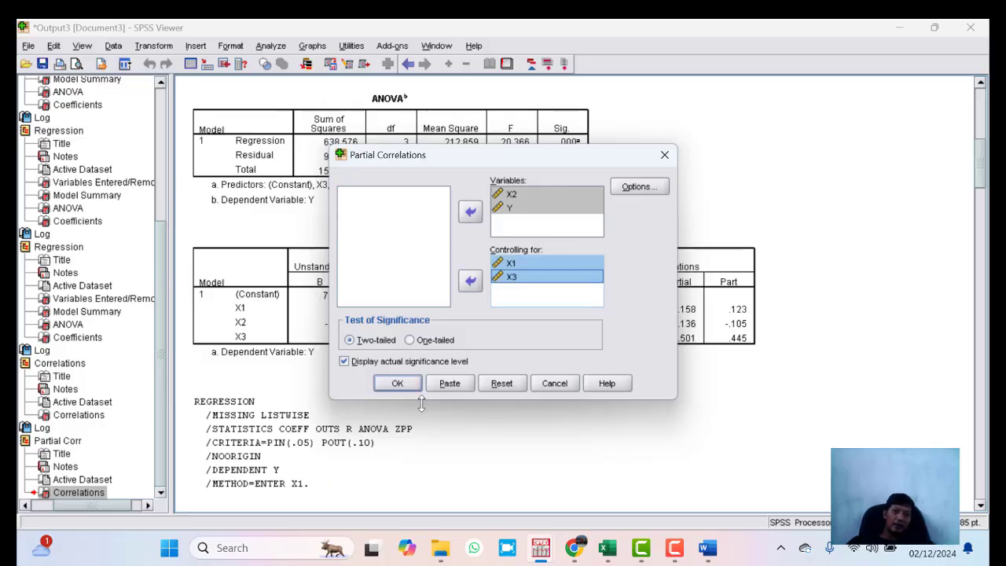
left_click(398, 384)
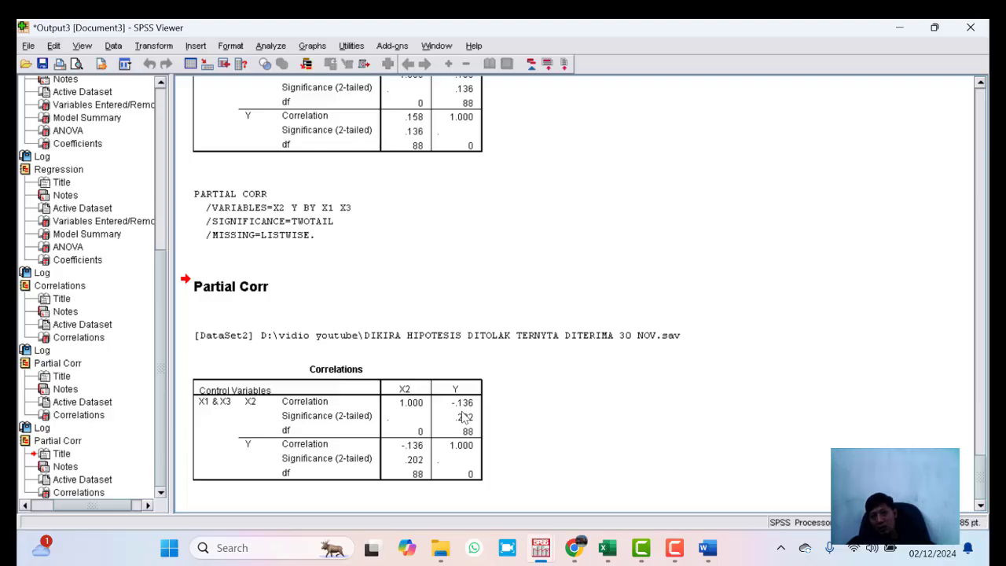
- Compare the X2 and Y partial correlation and its significance with the X2 row of the three-predictor Coefficients table
scroll(639, 303, "up", 15)
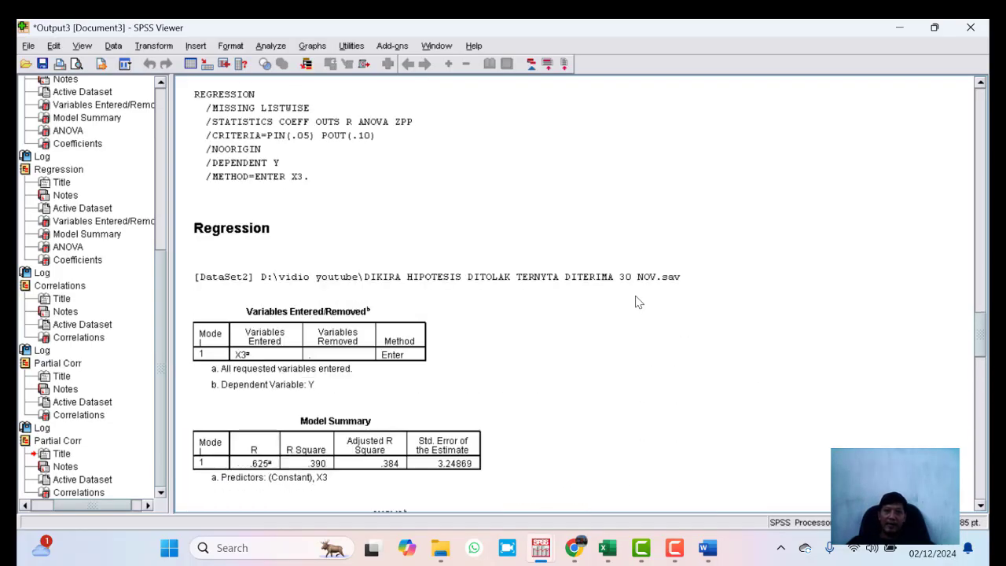
scroll(639, 303, "up", 15)
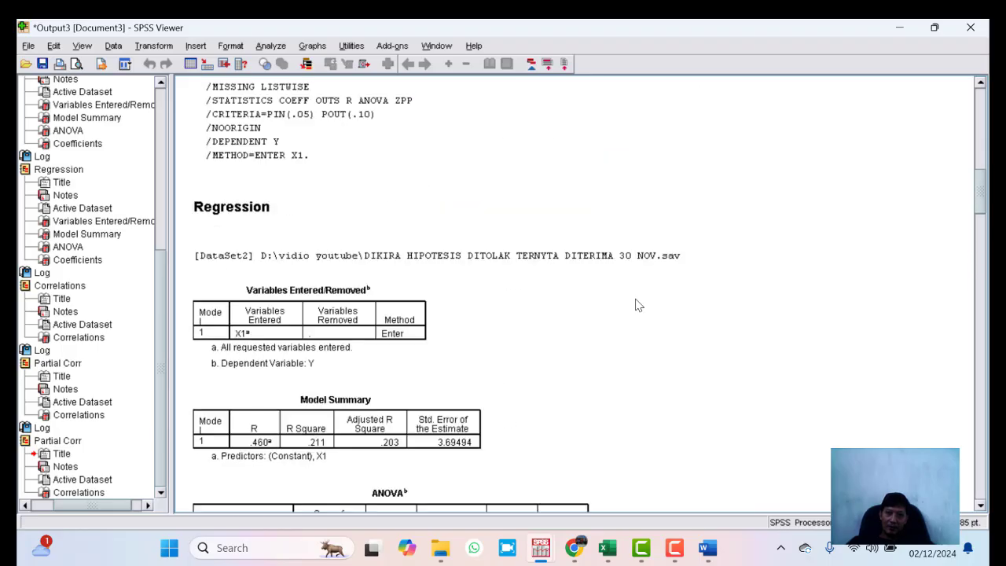
scroll(638, 305, "down", 10)
scroll(707, 323, "up", 3)
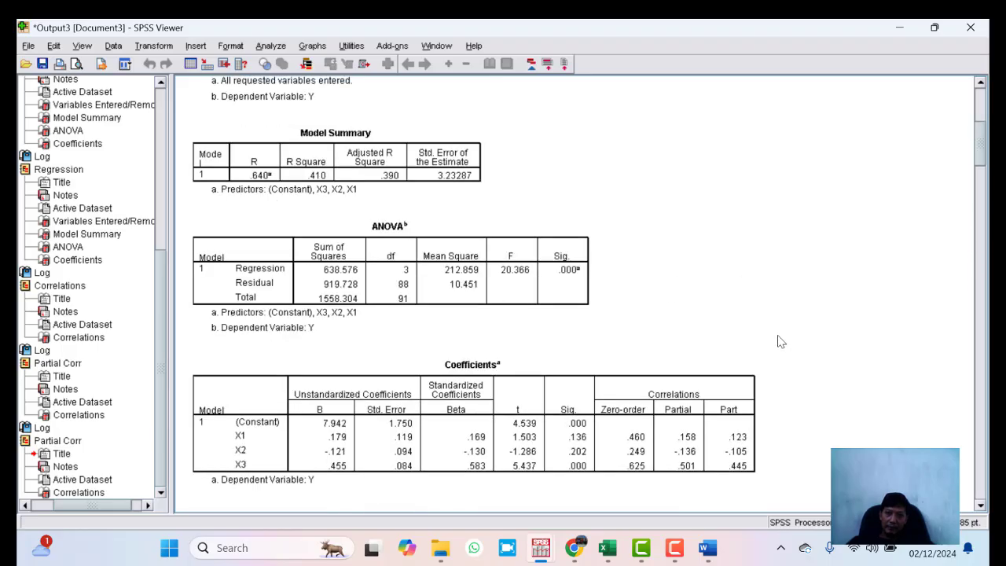
left_click(704, 457)
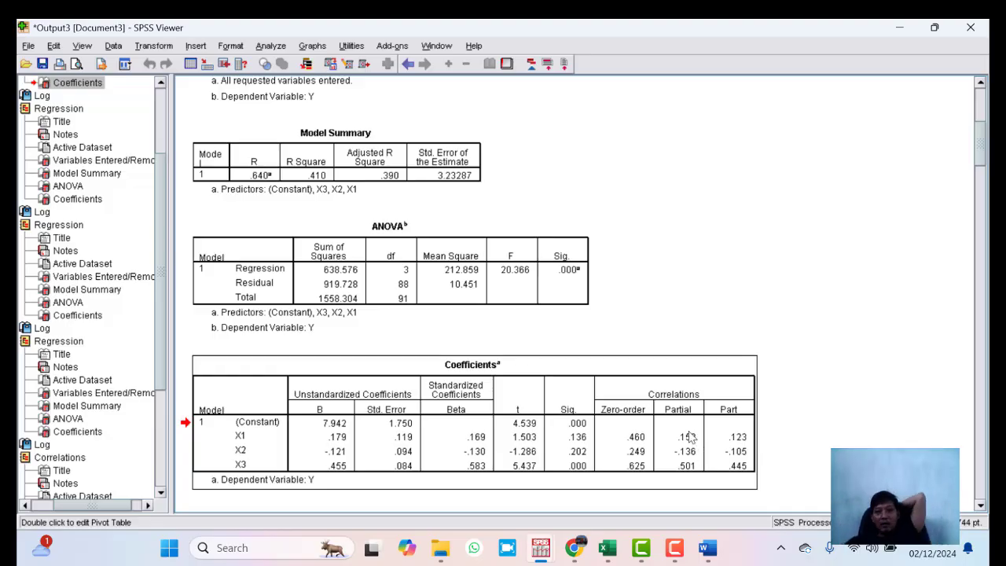
scroll(667, 410, "down", 20)
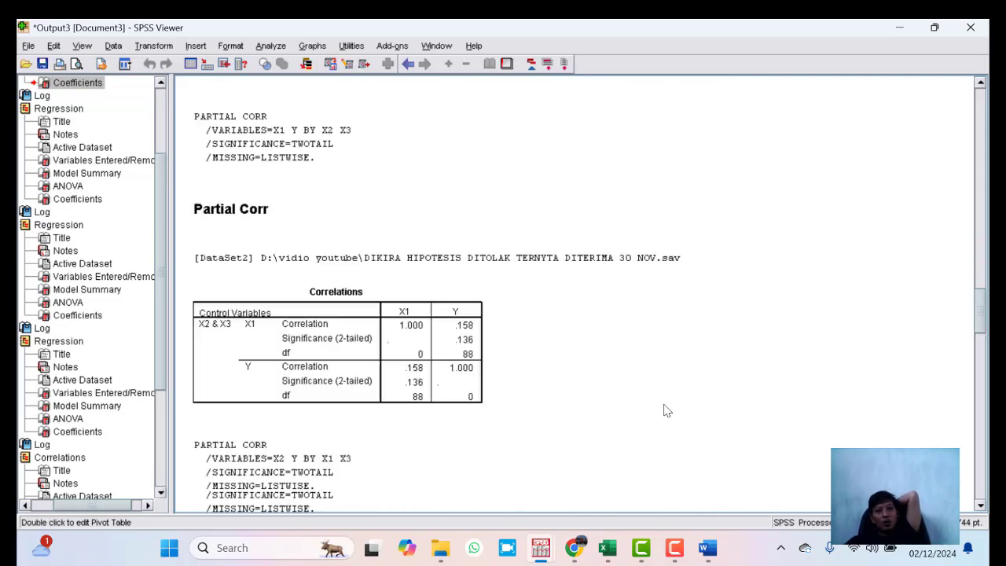
scroll(667, 410, "down", 5)
left_click(332, 433)
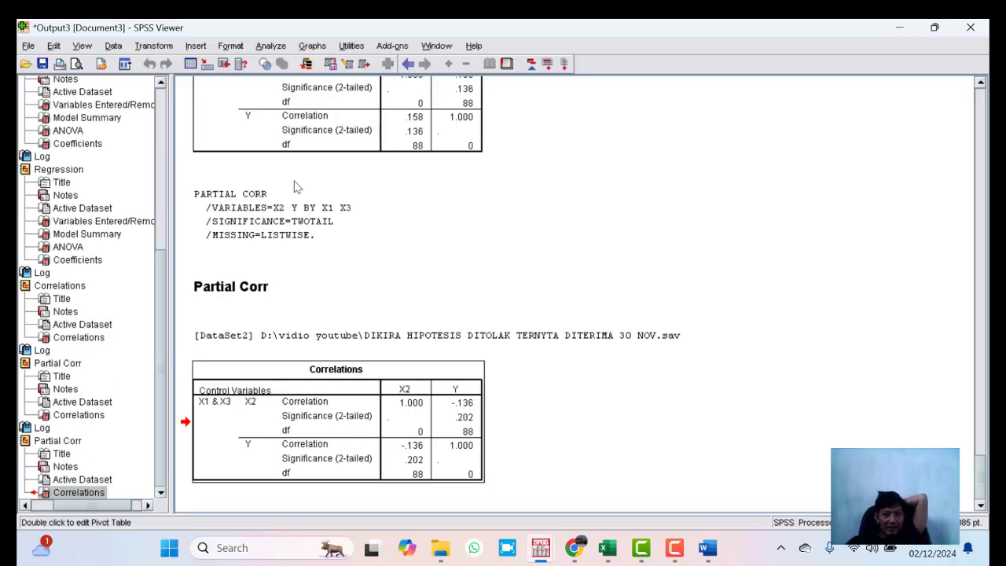
left_click(270, 46)
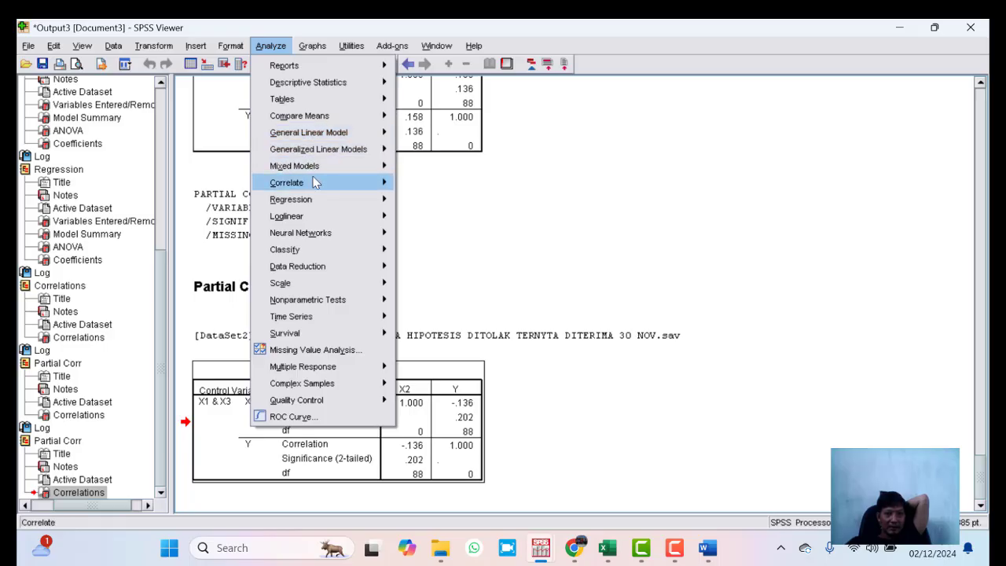
mouse_move(315, 183)
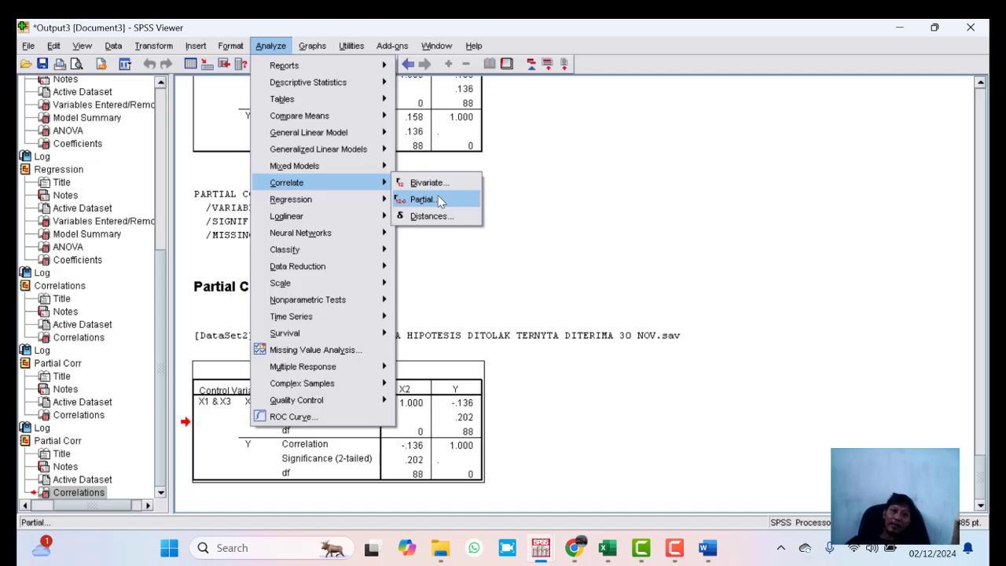
left_click(763, 223)
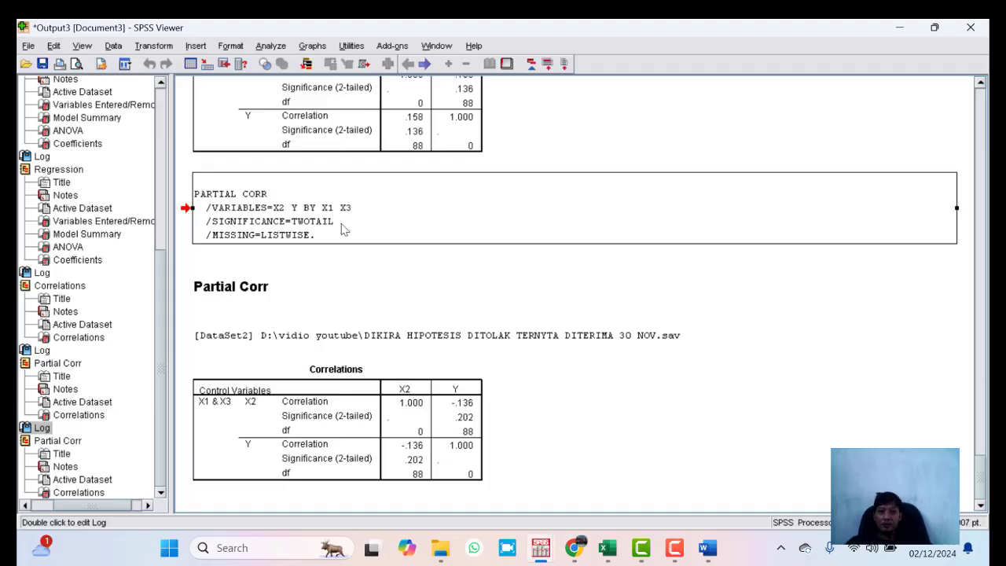
left_click(457, 400)
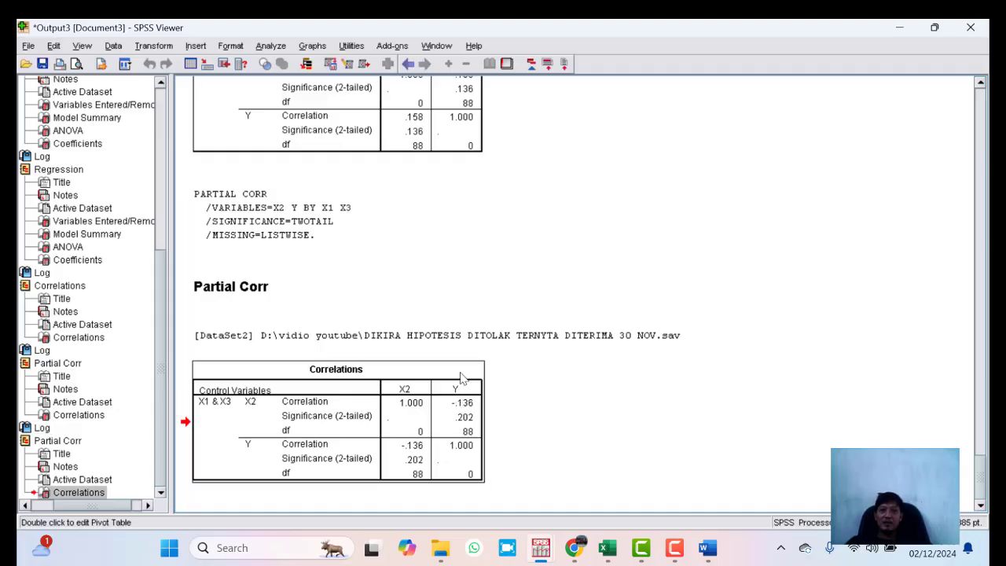
left_click(441, 344)
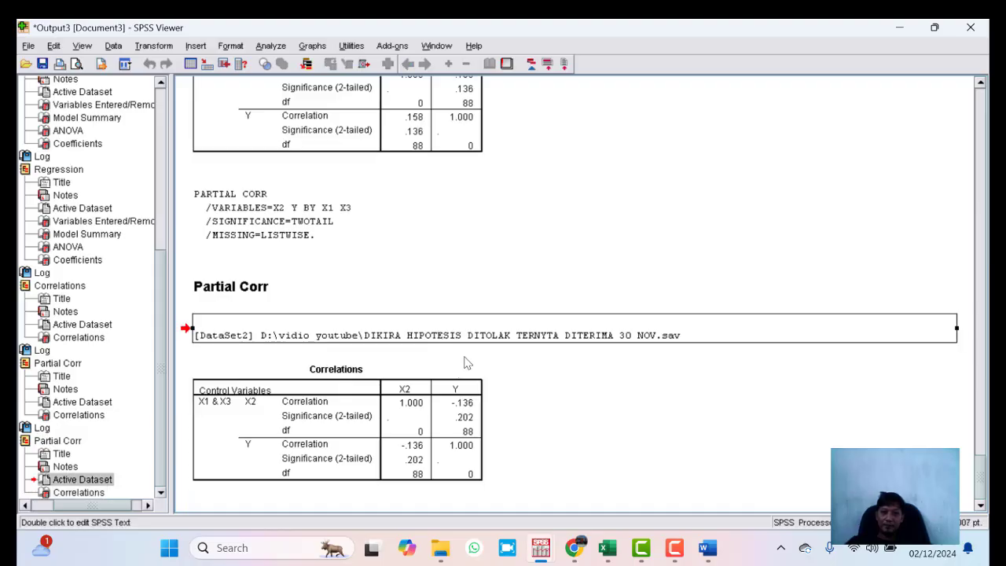